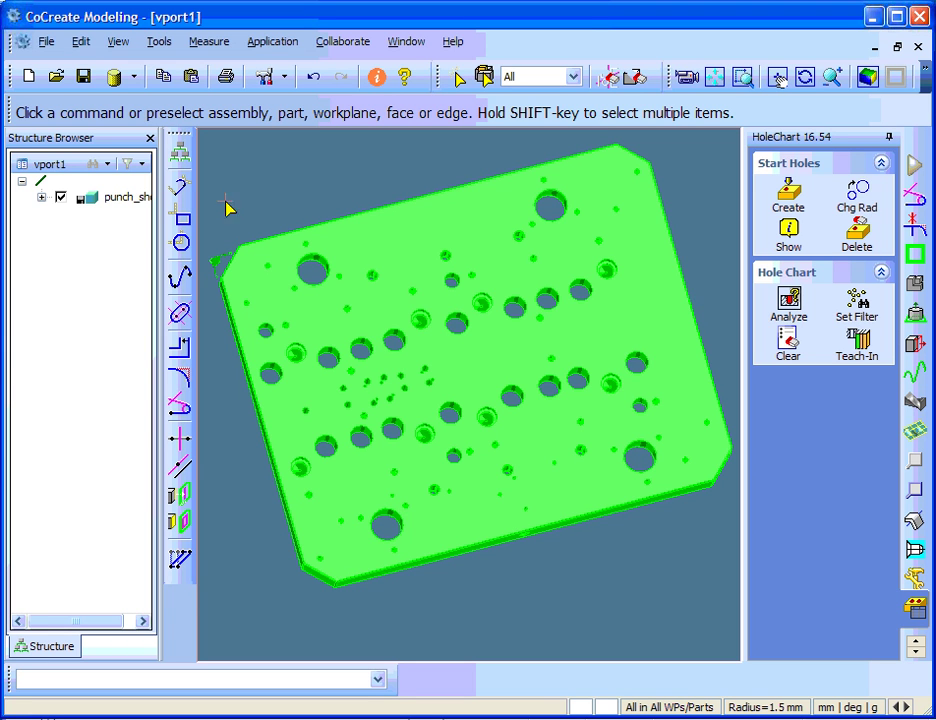
- Inspect the punch_shoe plate and its holes from several orbited and zoomed angles
{"action": "left_click", "coordinate": [41, 197]}
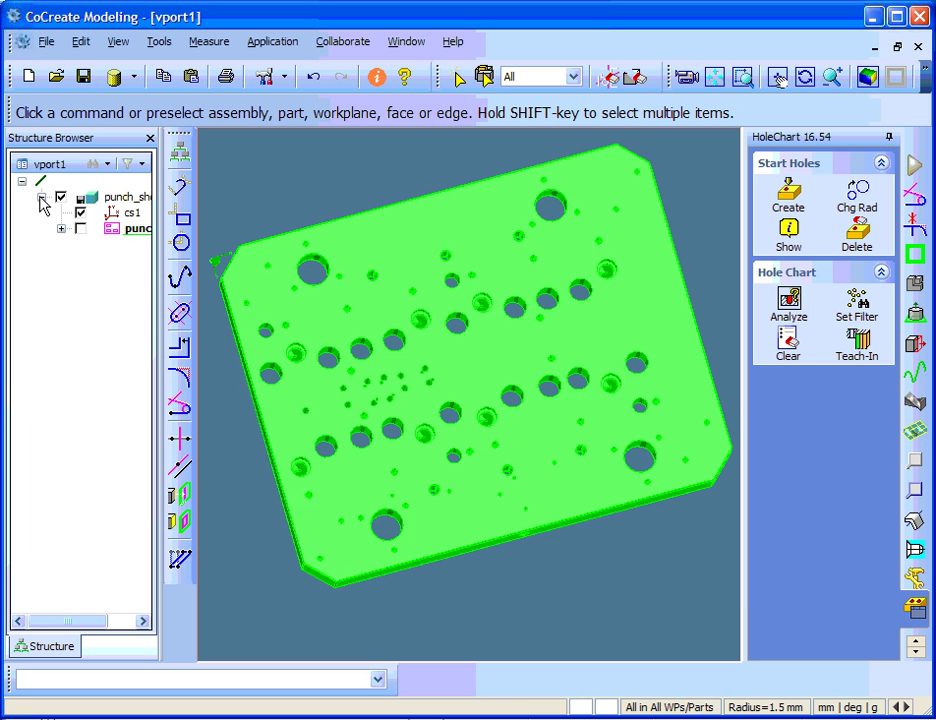
{"action": "left_click", "coordinate": [41, 199]}
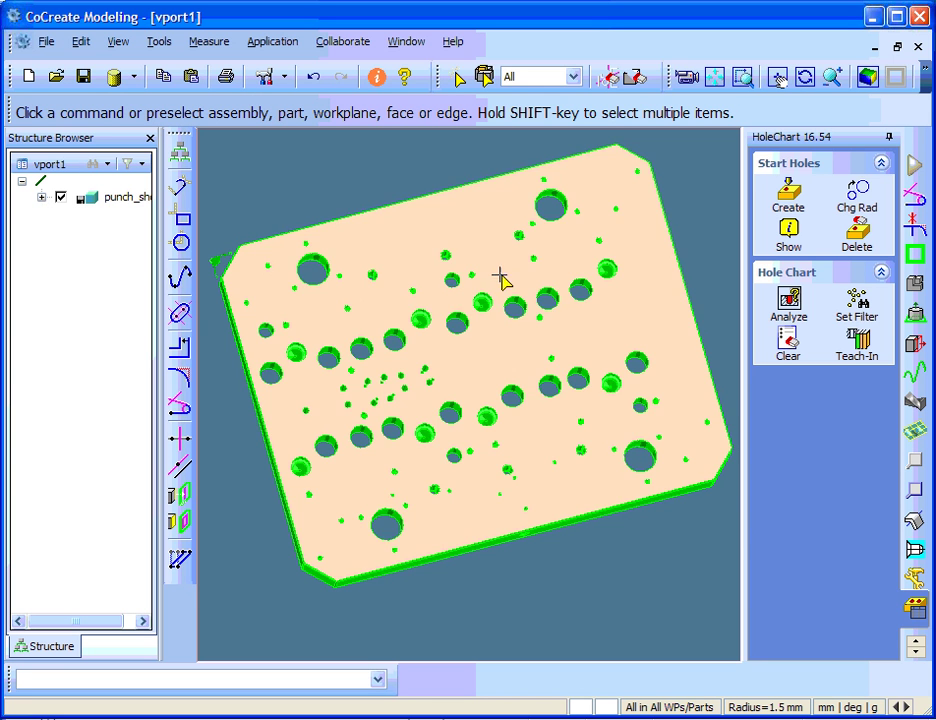
{"action": "scroll", "coordinate": [539, 303], "scroll_direction": "up", "scroll_amount": 4}
{"action": "mouse_move", "coordinate": [599, 497]}
{"action": "middle_mouse_down"}
{"action": "mouse_move", "coordinate": [526, 439]}
{"action": "mouse_move", "coordinate": [554, 435]}
{"action": "mouse_move", "coordinate": [668, 303]}
{"action": "mouse_move", "coordinate": [645, 459]}
{"action": "mouse_move", "coordinate": [602, 495]}
{"action": "mouse_move", "coordinate": [564, 608]}
{"action": "mouse_move", "coordinate": [535, 540]}
{"action": "mouse_move", "coordinate": [555, 418]}
{"action": "middle_mouse_up"}
{"action": "scroll", "coordinate": [570, 543], "scroll_direction": "up", "scroll_amount": 3}
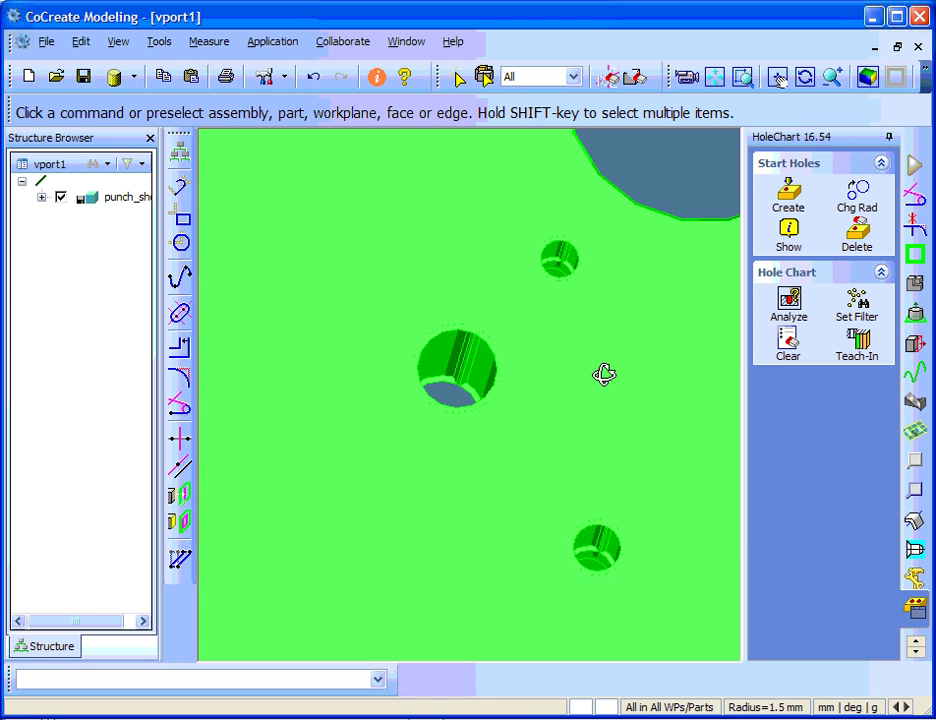
{"action": "middle_click_drag", "start_coordinate": [604, 374], "coordinate": [512, 313]}
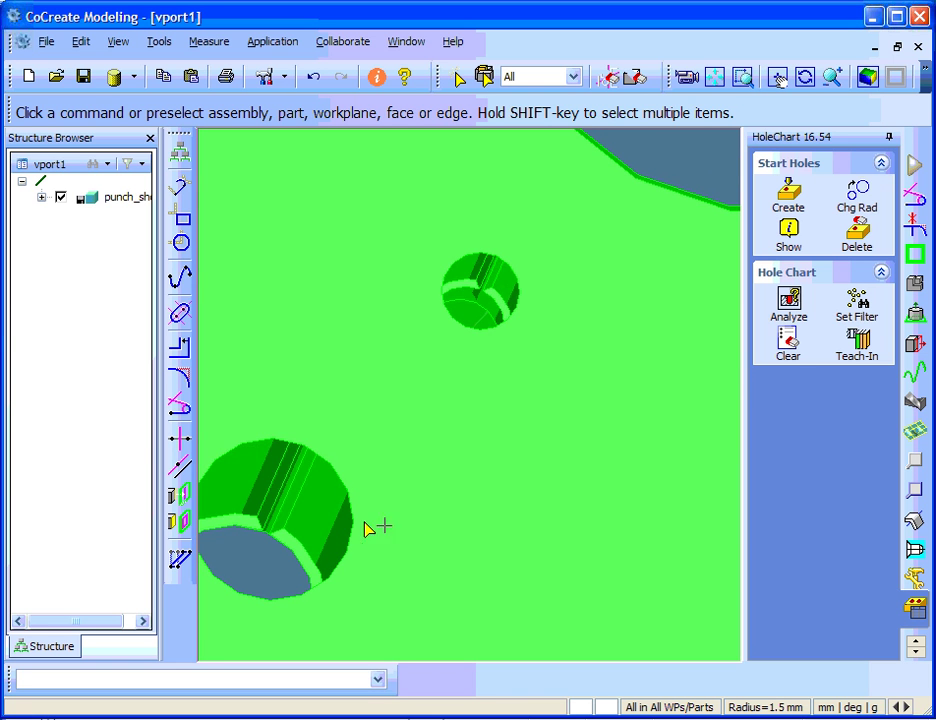
{"action": "middle_click_drag", "start_coordinate": [370, 529], "coordinate": [600, 424], "text": "shift"}
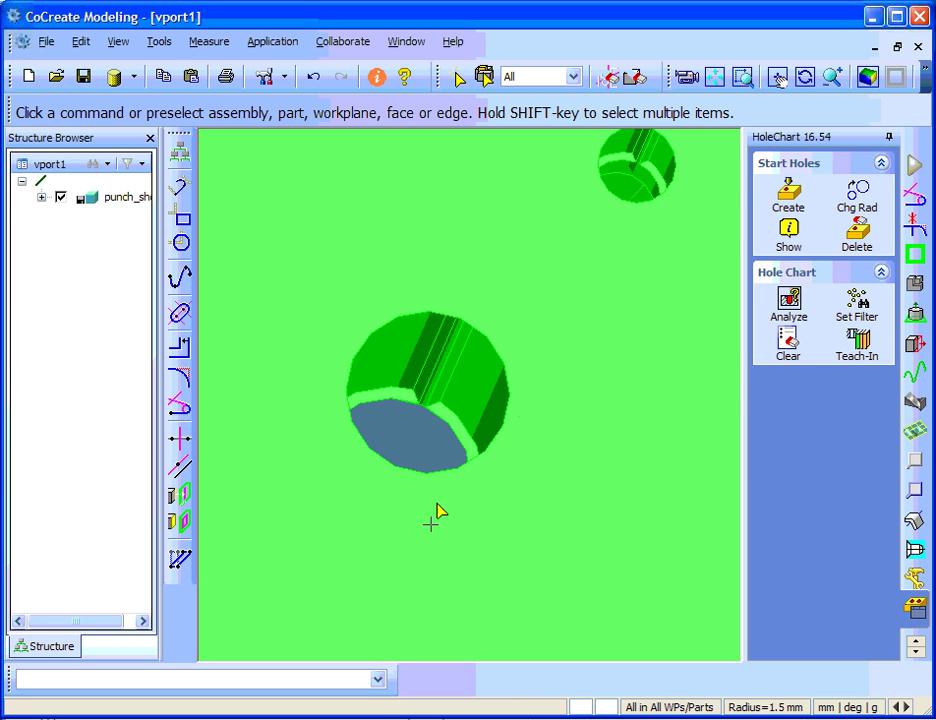
{"action": "scroll", "coordinate": [460, 450], "scroll_direction": "down", "scroll_amount": 3}
{"action": "middle_click_drag", "start_coordinate": [485, 389], "coordinate": [622, 299], "text": "shift"}
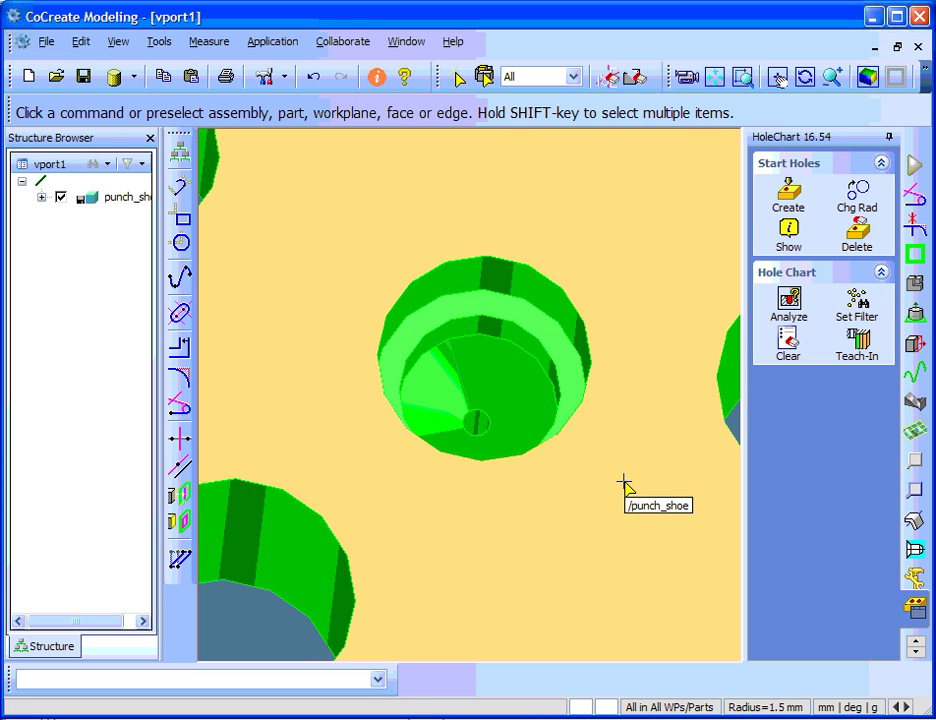
{"action": "mouse_move", "coordinate": [624, 484]}
{"action": "middle_mouse_down"}
{"action": "mouse_move", "coordinate": [620, 514]}
{"action": "mouse_move", "coordinate": [616, 485]}
{"action": "middle_mouse_up"}
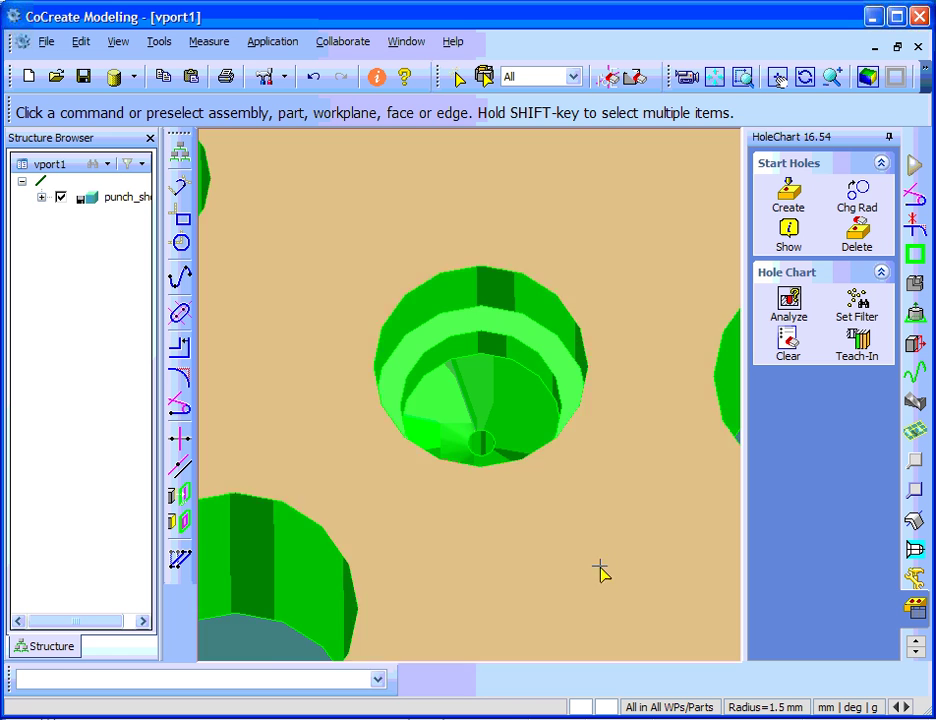
{"action": "scroll", "coordinate": [597, 470], "scroll_direction": "down", "scroll_amount": 5}
{"action": "middle_click_drag", "start_coordinate": [514, 503], "coordinate": [563, 415]}
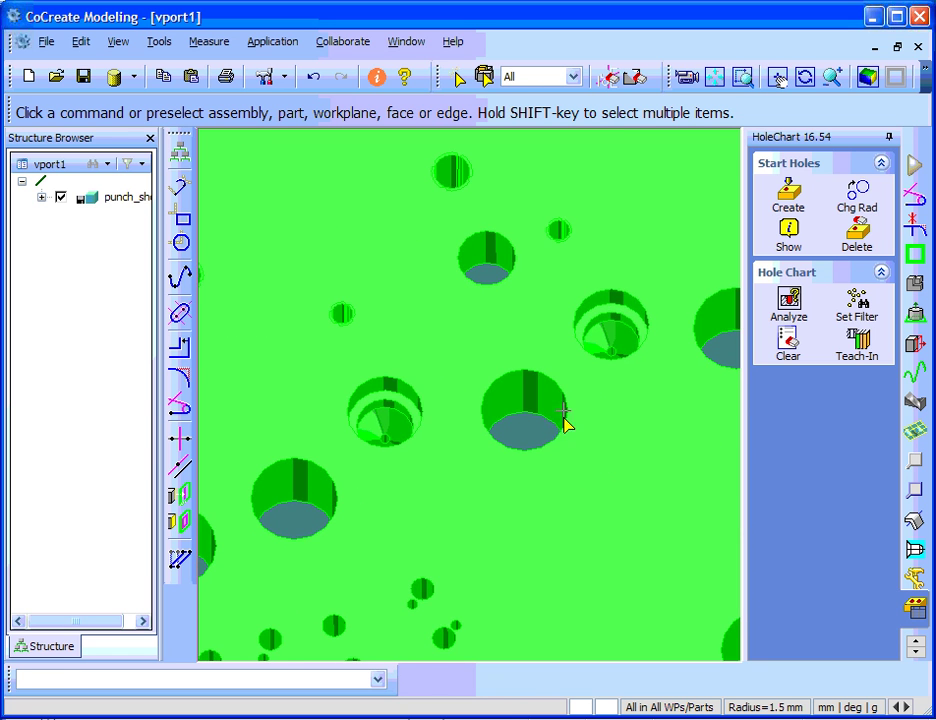
{"action": "middle_click_drag", "start_coordinate": [574, 493], "coordinate": [228, 390]}
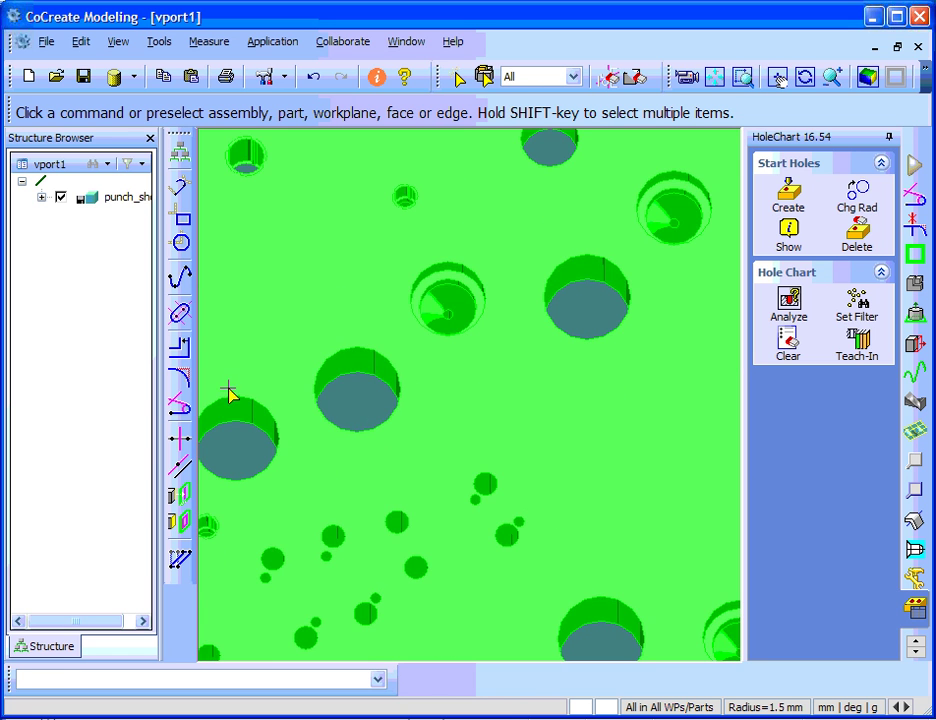
{"action": "mouse_move", "coordinate": [457, 457]}
{"action": "middle_mouse_down"}
{"action": "mouse_move", "coordinate": [483, 207]}
{"action": "mouse_move", "coordinate": [455, 351]}
{"action": "mouse_move", "coordinate": [389, 508]}
{"action": "mouse_move", "coordinate": [534, 515]}
{"action": "mouse_move", "coordinate": [447, 349]}
{"action": "mouse_move", "coordinate": [453, 318]}
{"action": "mouse_move", "coordinate": [478, 362]}
{"action": "mouse_move", "coordinate": [403, 388]}
{"action": "middle_mouse_up"}
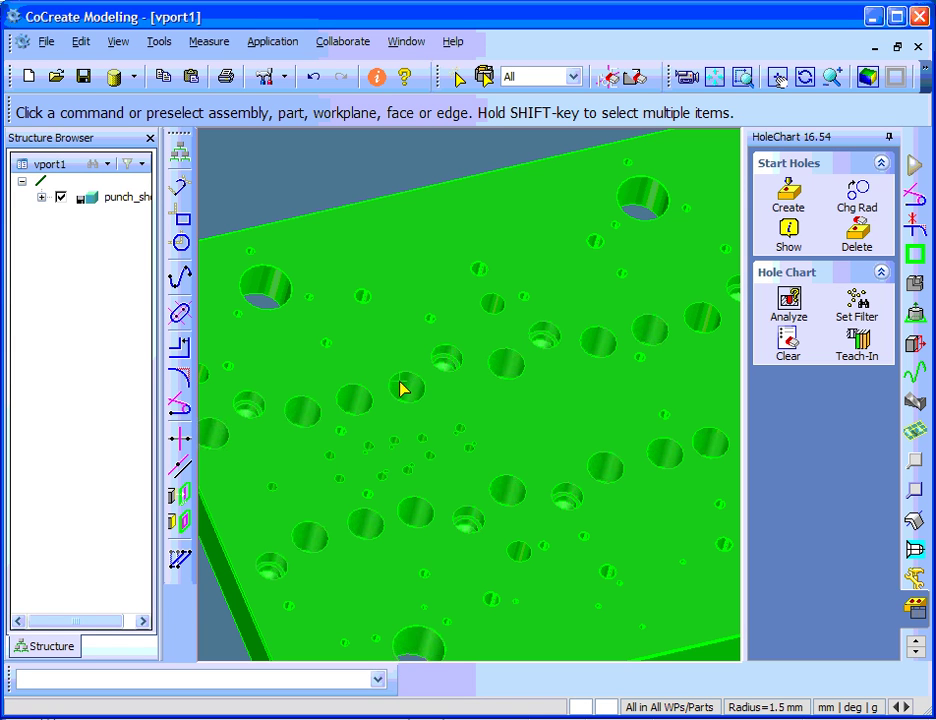
- Run hole analysis on the punch_shoe part, which reports 102 non-machining circles
{"action": "left_click", "coordinate": [363, 328]}
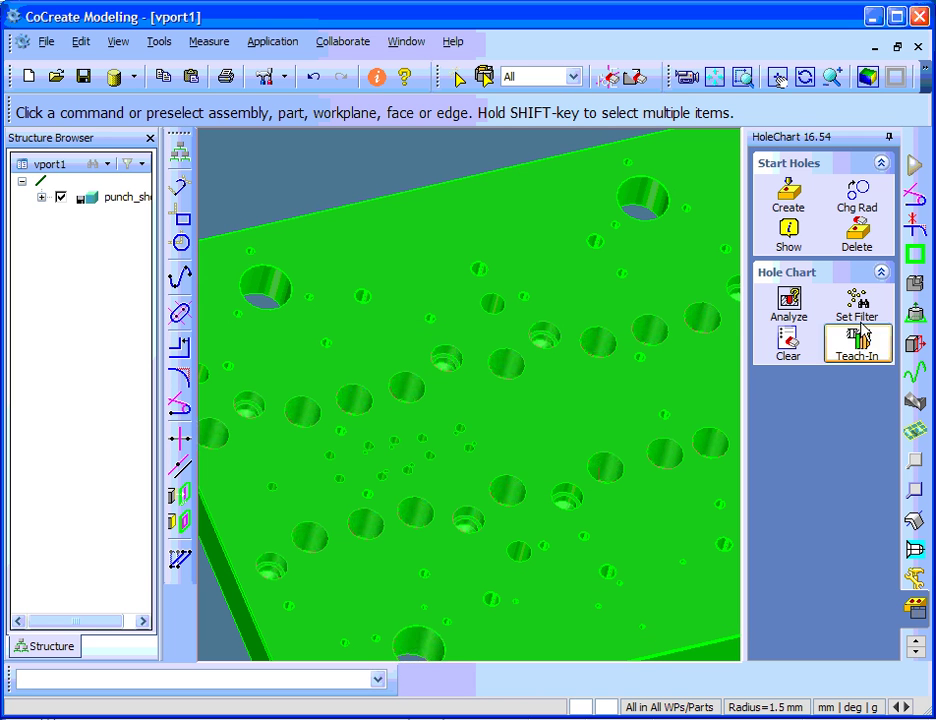
{"action": "left_click", "coordinate": [792, 302]}
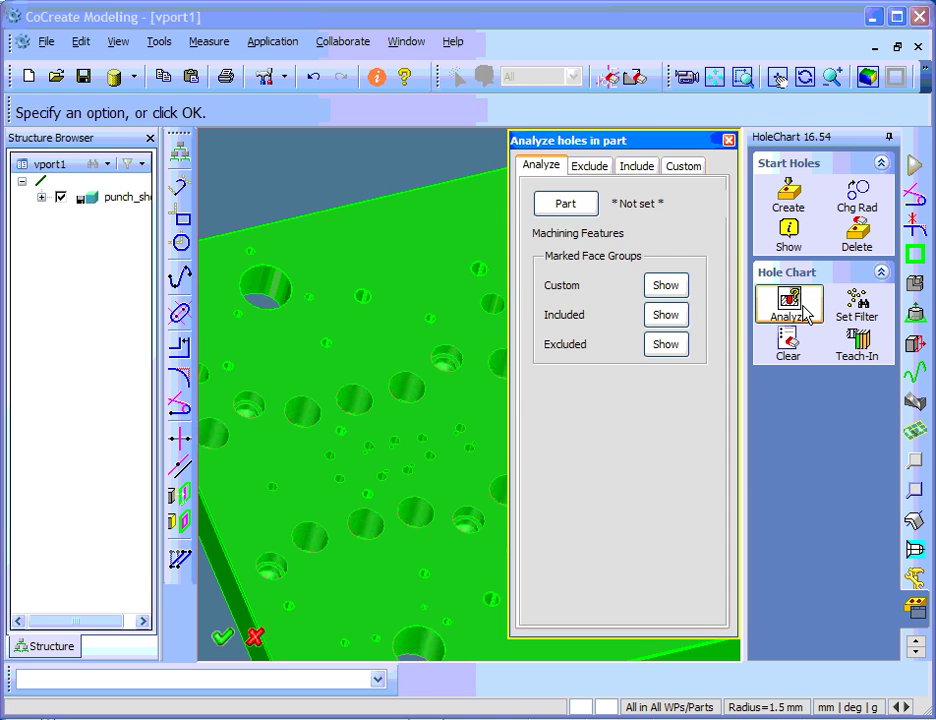
{"action": "left_click", "coordinate": [588, 208]}
{"action": "left_click", "coordinate": [462, 251]}
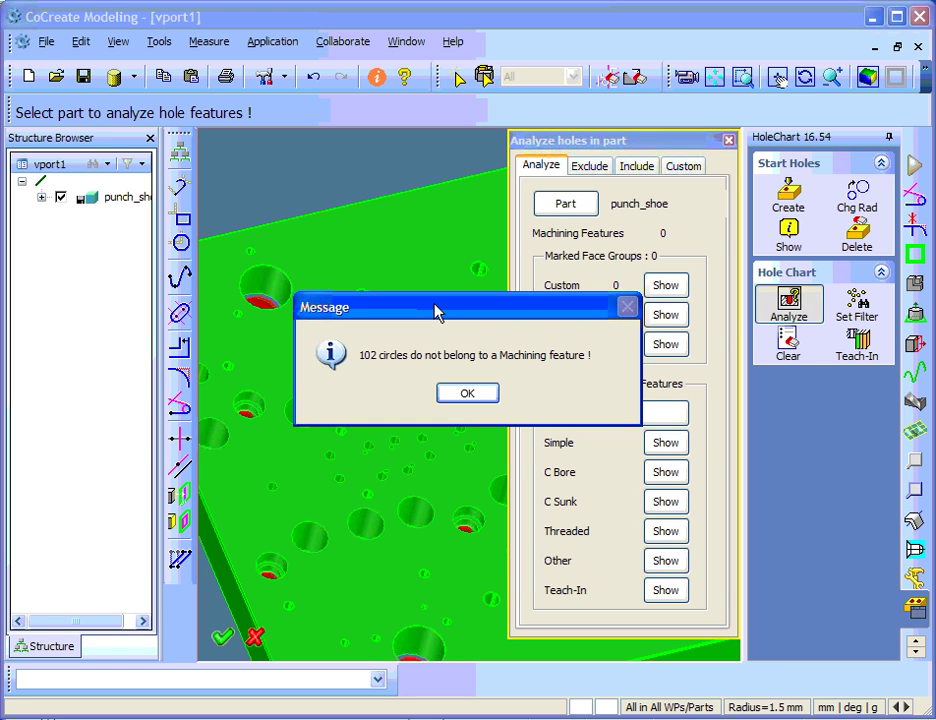
- Acknowledge the 102 non-machining circles message and move the Analyze dialog aside
{"action": "left_click", "coordinate": [466, 396]}
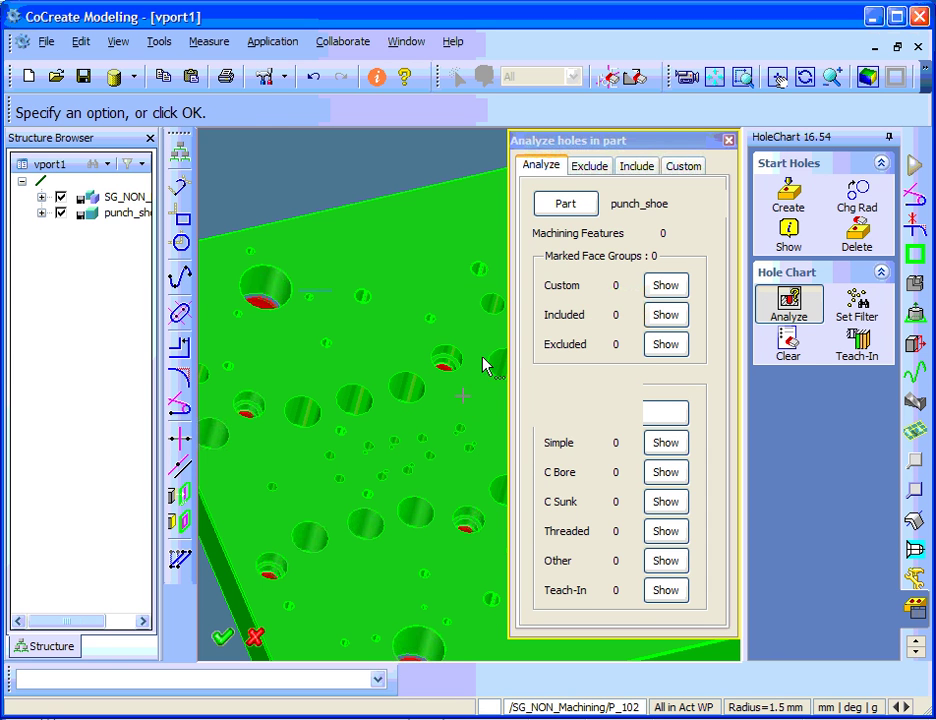
{"action": "left_click_drag", "start_coordinate": [633, 142], "coordinate": [799, 146]}
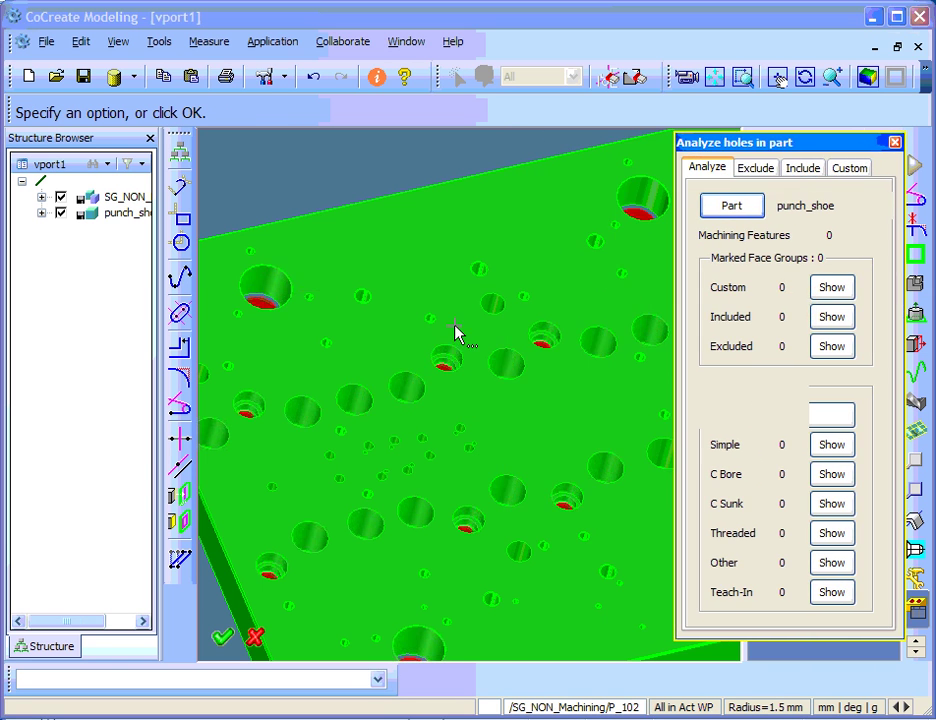
{"action": "scroll", "coordinate": [455, 335], "scroll_direction": "up", "scroll_amount": 3}
{"action": "mouse_move", "coordinate": [453, 350]}
{"action": "middle_mouse_down"}
{"action": "mouse_move", "coordinate": [380, 409]}
{"action": "mouse_move", "coordinate": [397, 411]}
{"action": "mouse_move", "coordinate": [437, 367]}
{"action": "mouse_move", "coordinate": [418, 370]}
{"action": "mouse_move", "coordinate": [449, 382]}
{"action": "mouse_move", "coordinate": [441, 378]}
{"action": "mouse_move", "coordinate": [463, 452]}
{"action": "middle_mouse_up"}
{"action": "scroll", "coordinate": [463, 379], "scroll_direction": "up", "scroll_amount": 1}
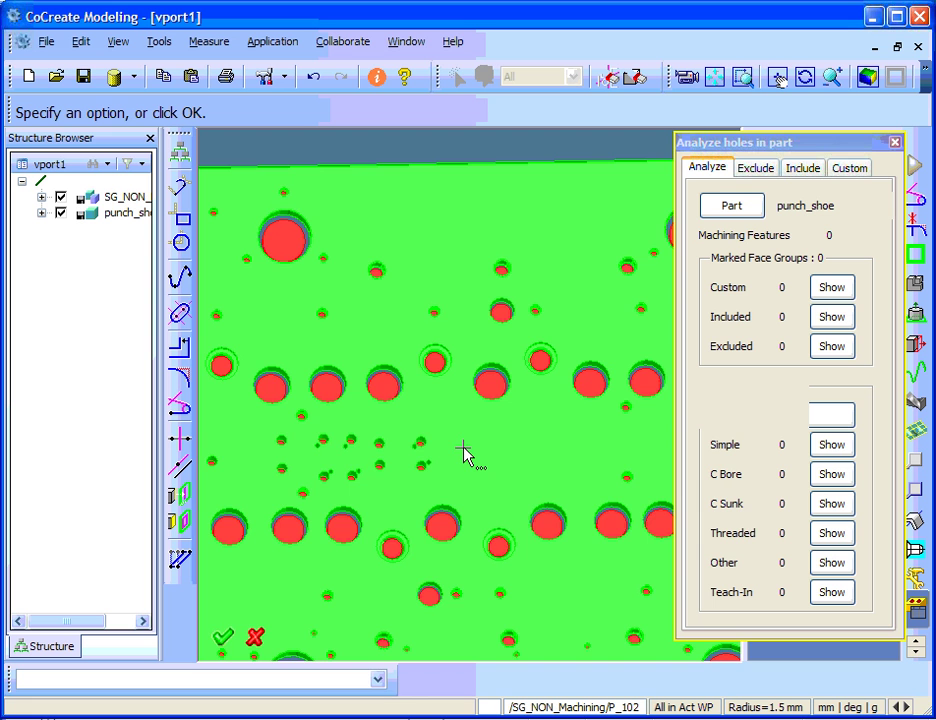
{"action": "scroll", "coordinate": [475, 445], "scroll_direction": "down", "scroll_amount": 2}
{"action": "scroll", "coordinate": [485, 350], "scroll_direction": "up", "scroll_amount": 4}
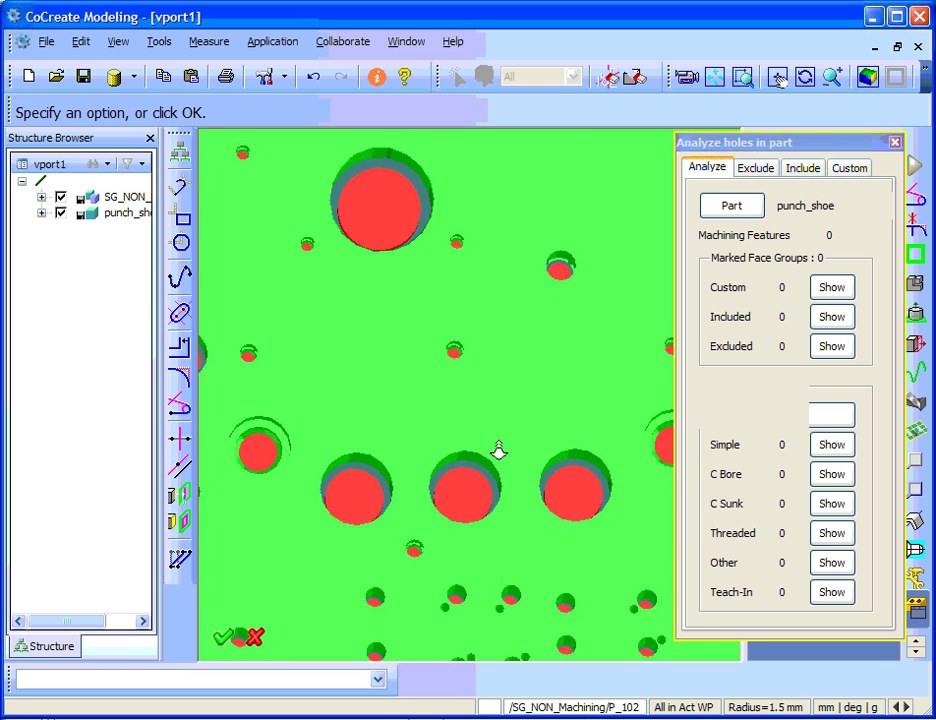
{"action": "scroll", "coordinate": [498, 452], "scroll_direction": "down", "scroll_amount": 1}
- Hide the SG_NON_Machining group so the plate loses its red hole markers
{"action": "middle_click_drag", "start_coordinate": [508, 495], "coordinate": [313, 311]}
{"action": "scroll", "coordinate": [478, 495], "scroll_direction": "up", "scroll_amount": 2}
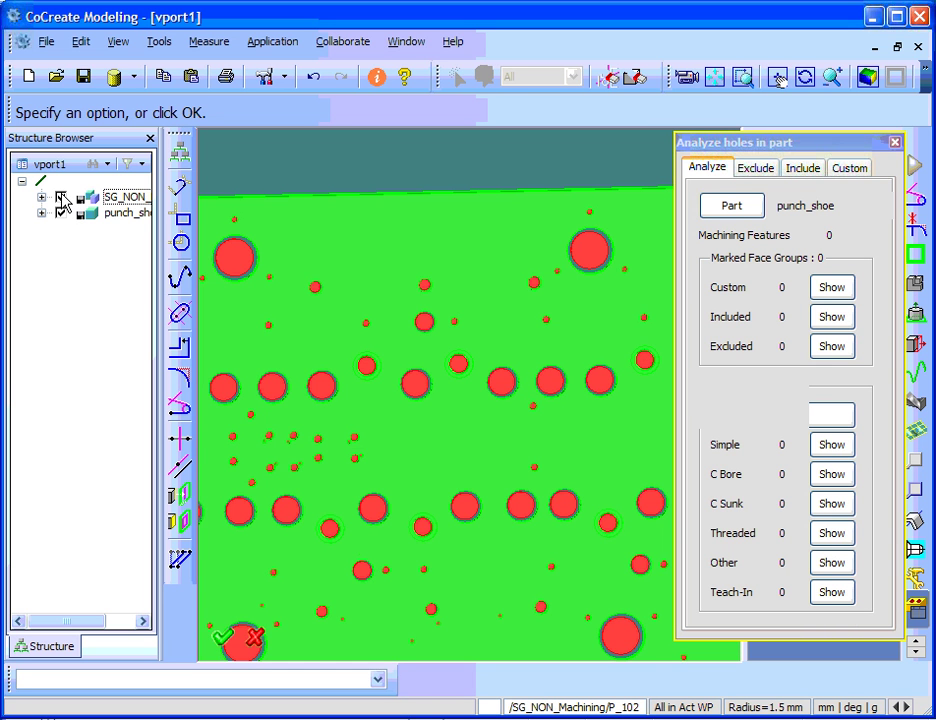
{"action": "left_click", "coordinate": [59, 197]}
{"action": "middle_click_drag", "start_coordinate": [449, 447], "coordinate": [451, 413]}
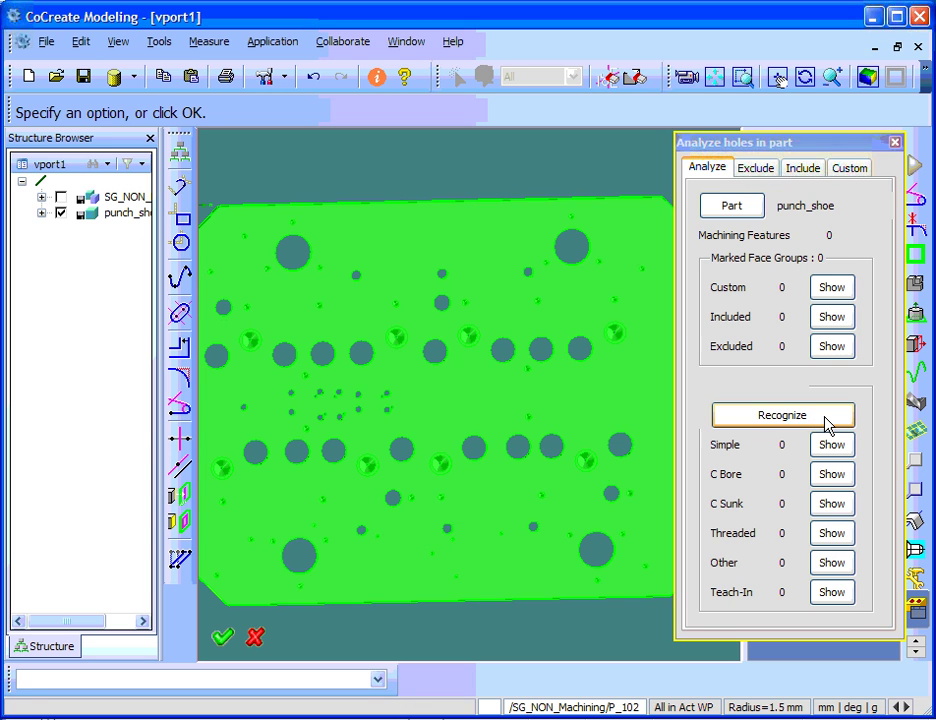
- Recognize 107 hole features (41 simple, 54 threaded, 12 other) and clear the output
{"action": "left_click", "coordinate": [826, 424]}
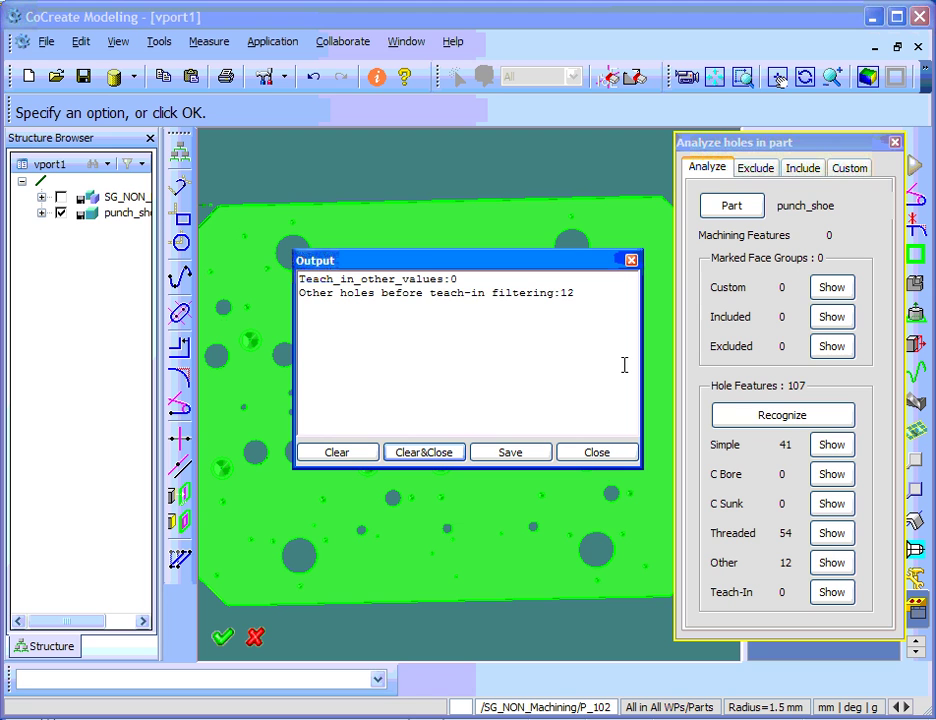
{"action": "left_click", "coordinate": [449, 454]}
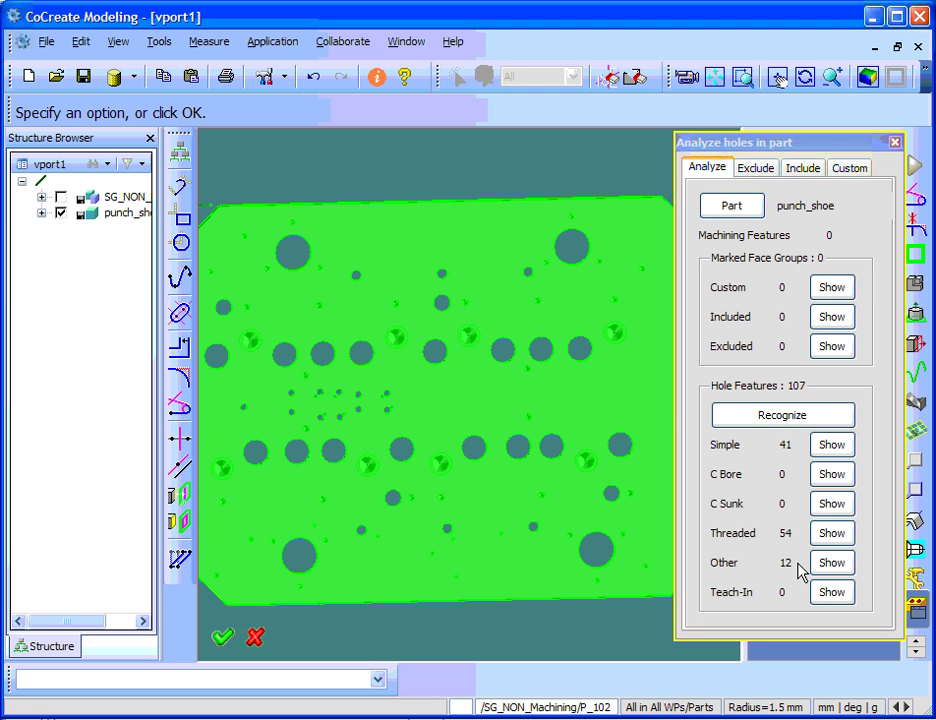
- Highlight the 41 simple holes, then the 54 threaded holes, on the plate
{"action": "left_click", "coordinate": [832, 445]}
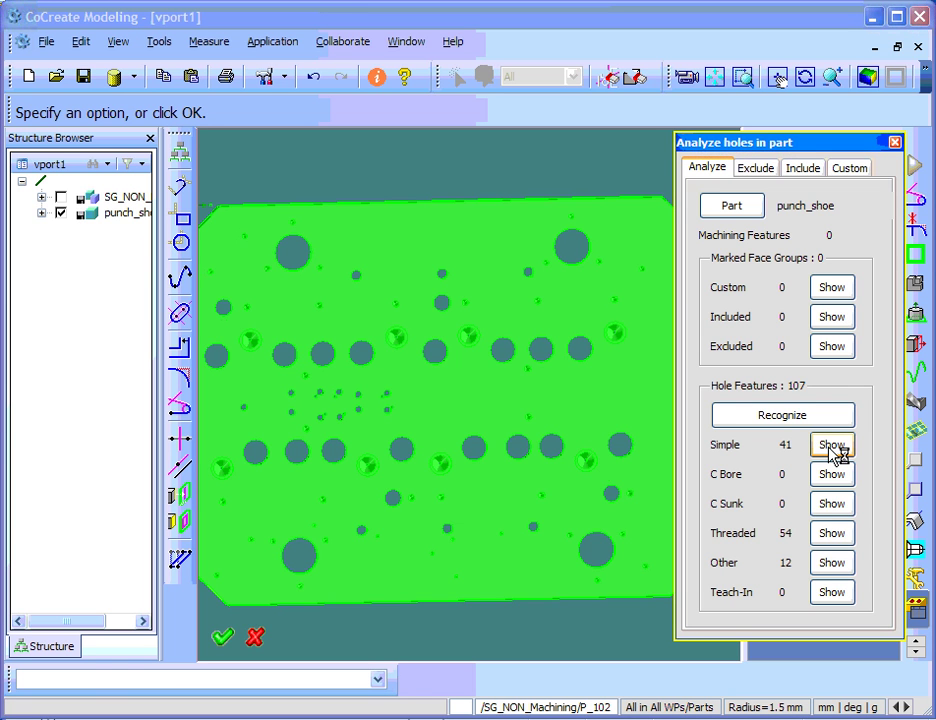
{"action": "left_click", "coordinate": [830, 446]}
{"action": "middle_click_drag", "start_coordinate": [443, 426], "coordinate": [506, 416]}
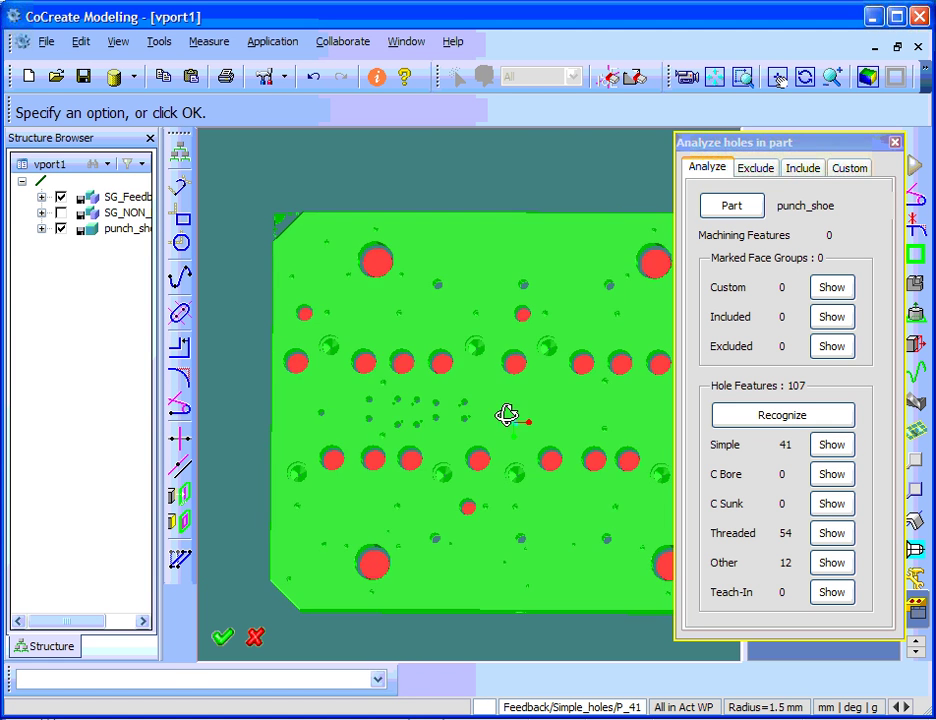
{"action": "scroll", "coordinate": [512, 422], "scroll_direction": "up", "scroll_amount": 10}
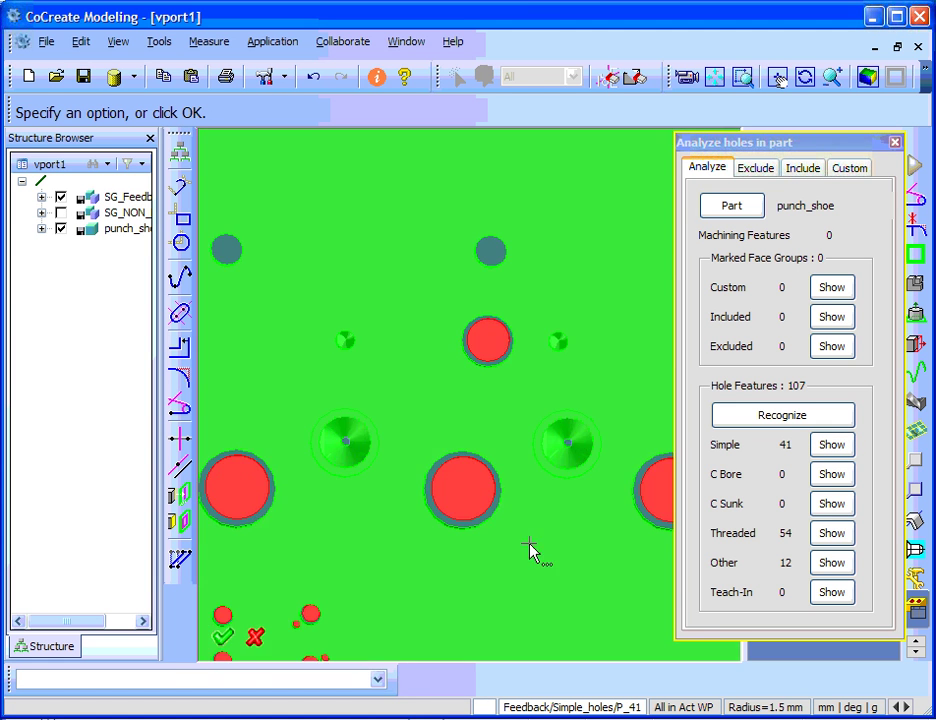
{"action": "middle_click_drag", "start_coordinate": [530, 548], "coordinate": [500, 520]}
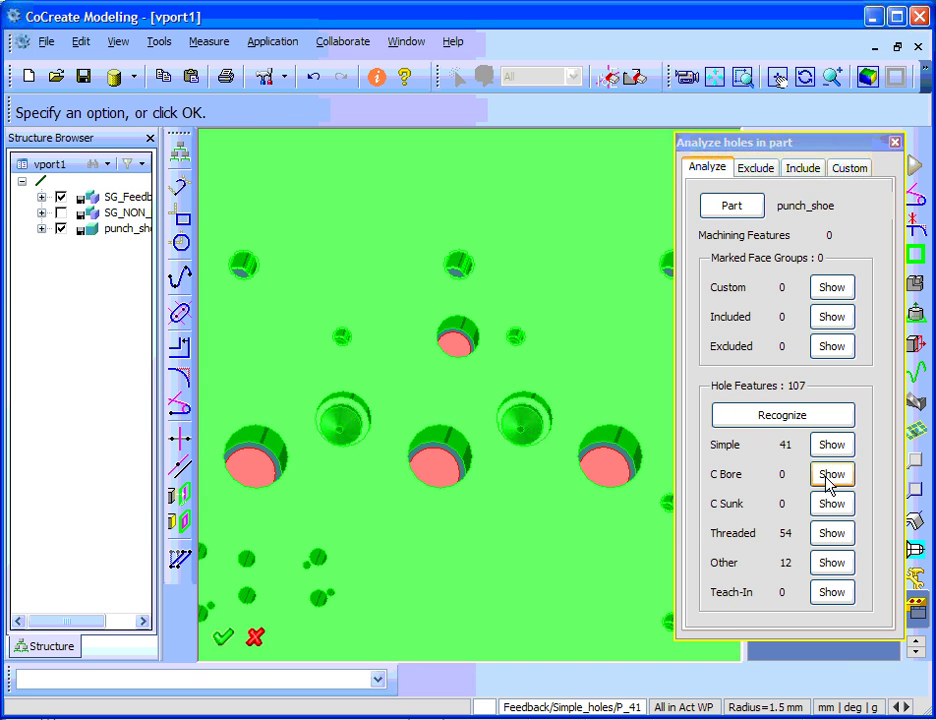
{"action": "left_click", "coordinate": [842, 536]}
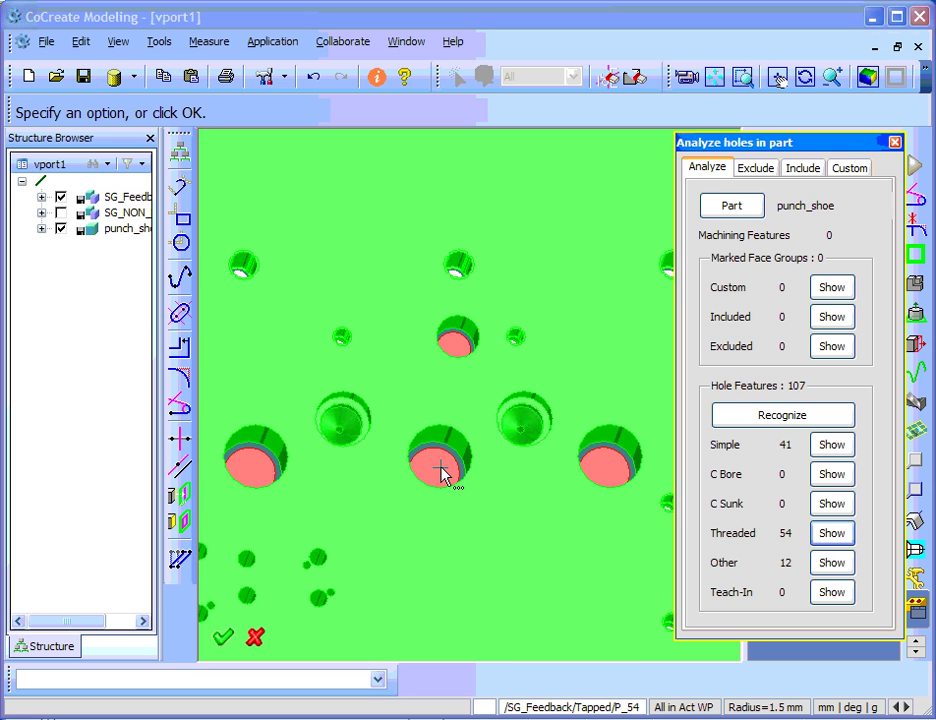
- Hide punch_shoe to view the hole markers, then show it and orbit around the large hole
{"action": "left_click", "coordinate": [41, 197]}
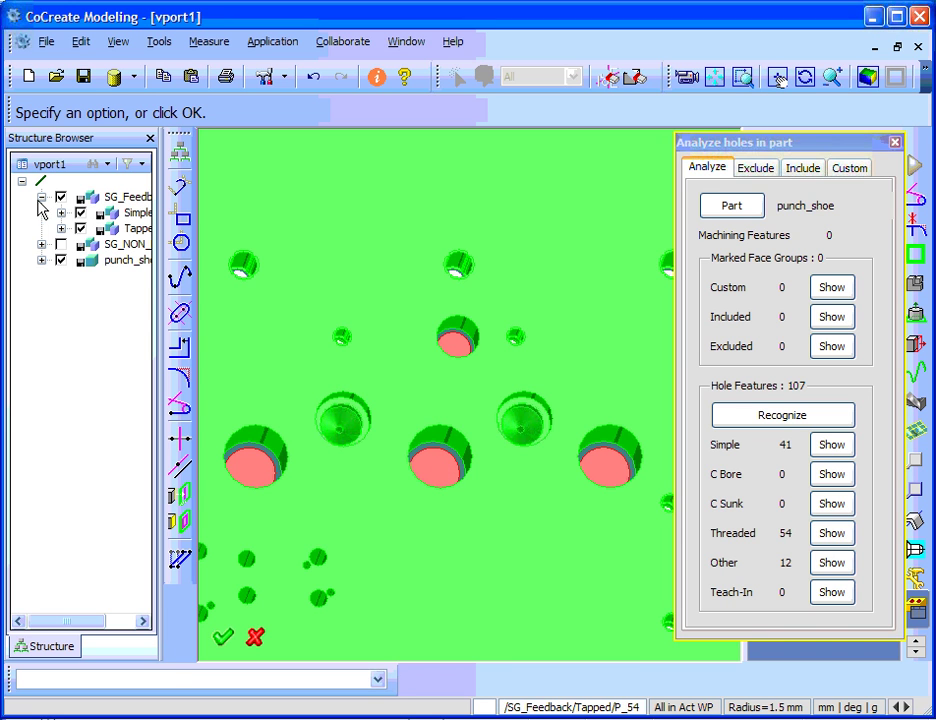
{"action": "left_click", "coordinate": [60, 261]}
{"action": "scroll", "coordinate": [526, 366], "scroll_direction": "down", "scroll_amount": 5}
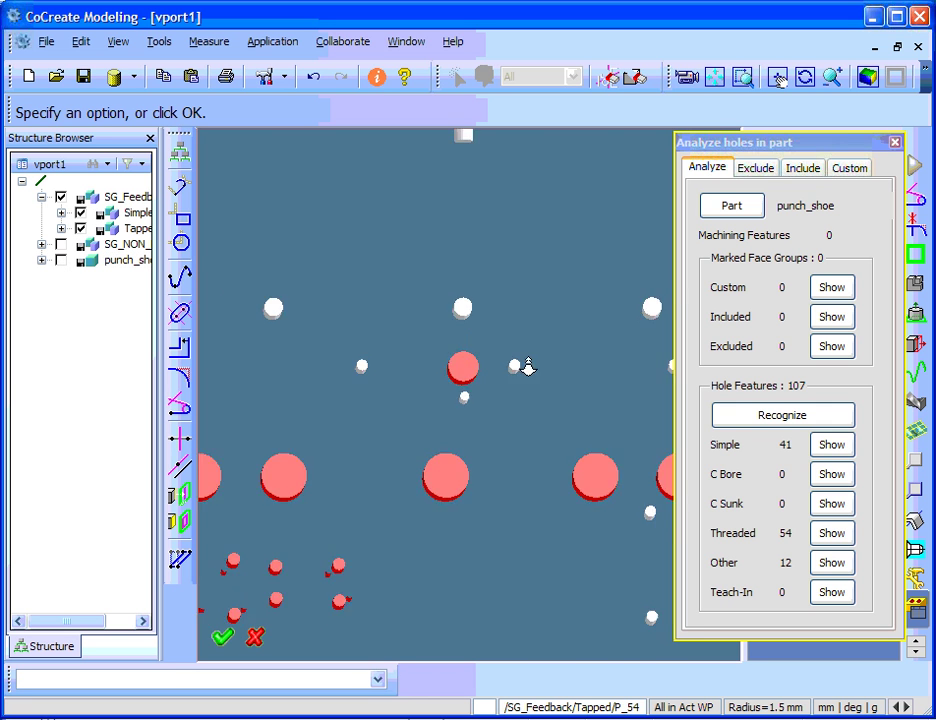
{"action": "scroll", "coordinate": [517, 383], "scroll_direction": "up", "scroll_amount": 4}
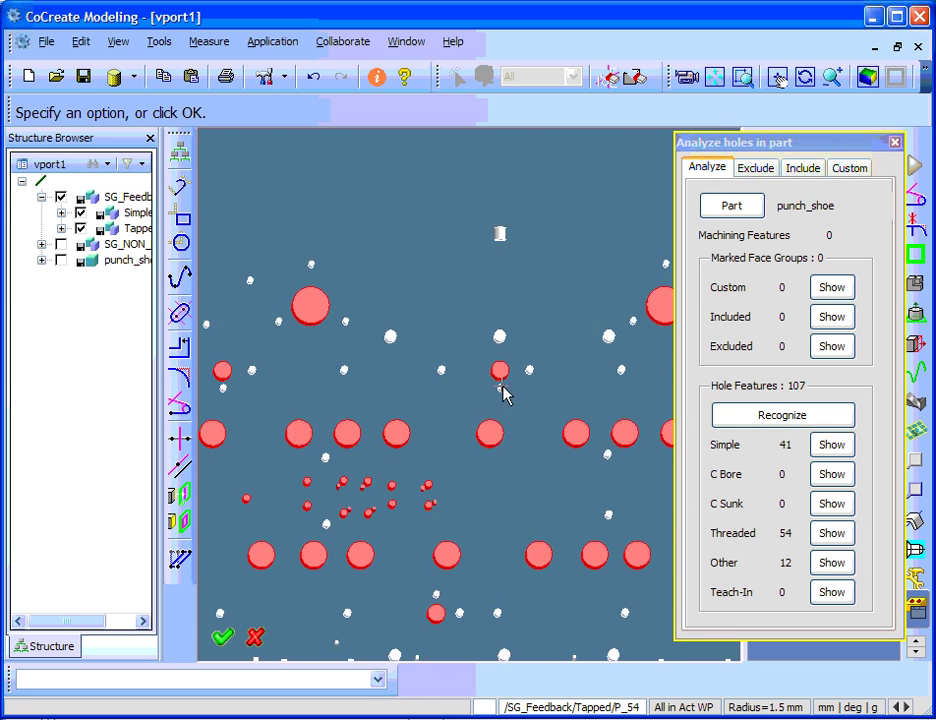
{"action": "scroll", "coordinate": [535, 375], "scroll_direction": "up", "scroll_amount": 2}
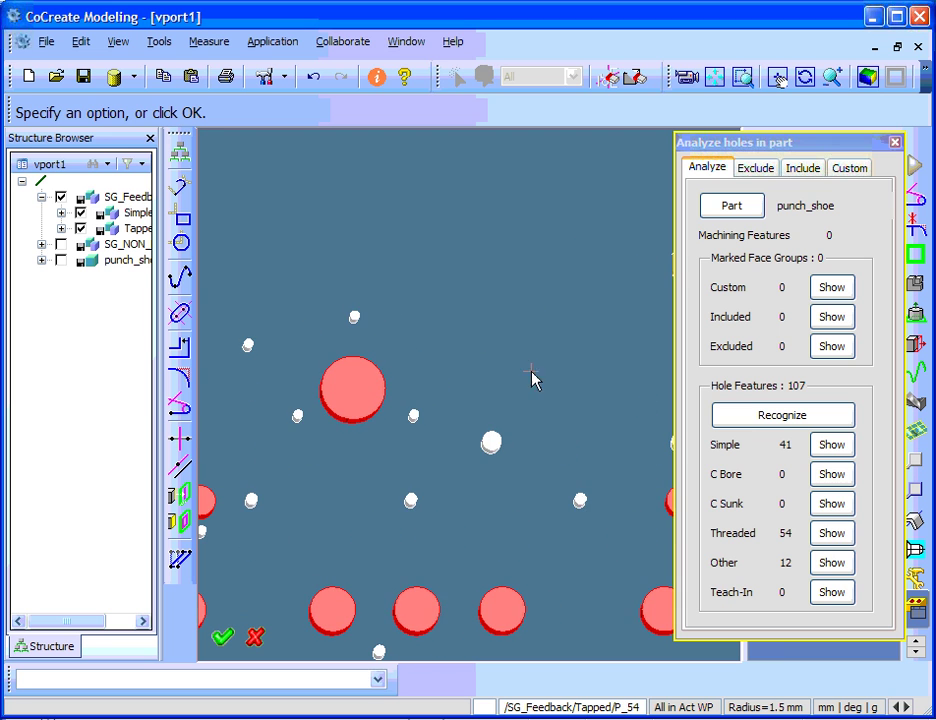
{"action": "middle_click_drag", "start_coordinate": [357, 288], "coordinate": [520, 278]}
{"action": "scroll", "coordinate": [548, 240], "scroll_direction": "up", "scroll_amount": 2}
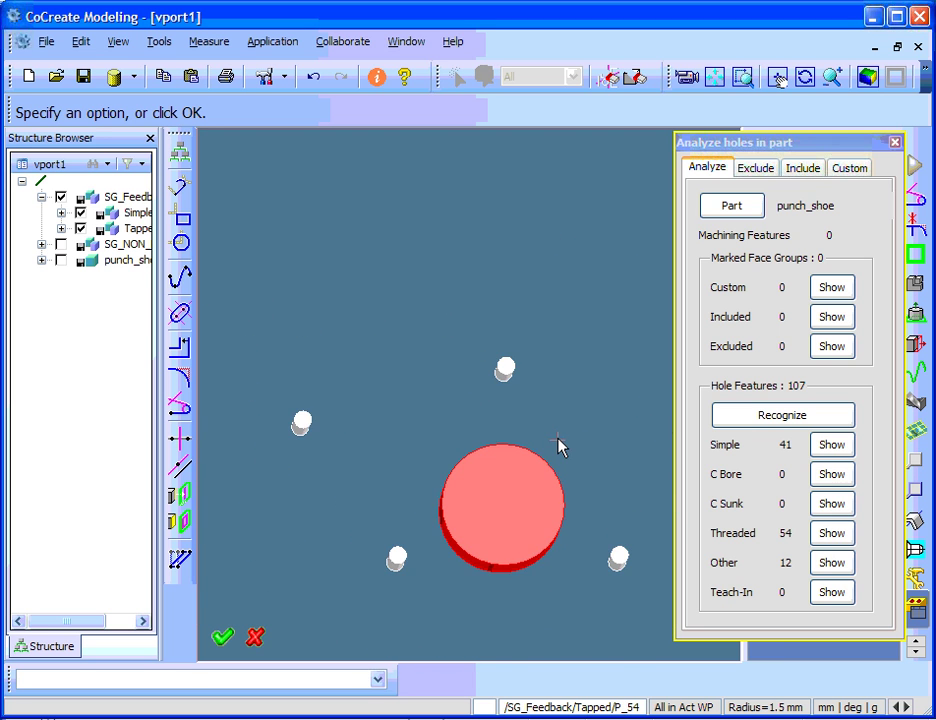
{"action": "scroll", "coordinate": [558, 425], "scroll_direction": "up", "scroll_amount": 2}
{"action": "left_click", "coordinate": [60, 260]}
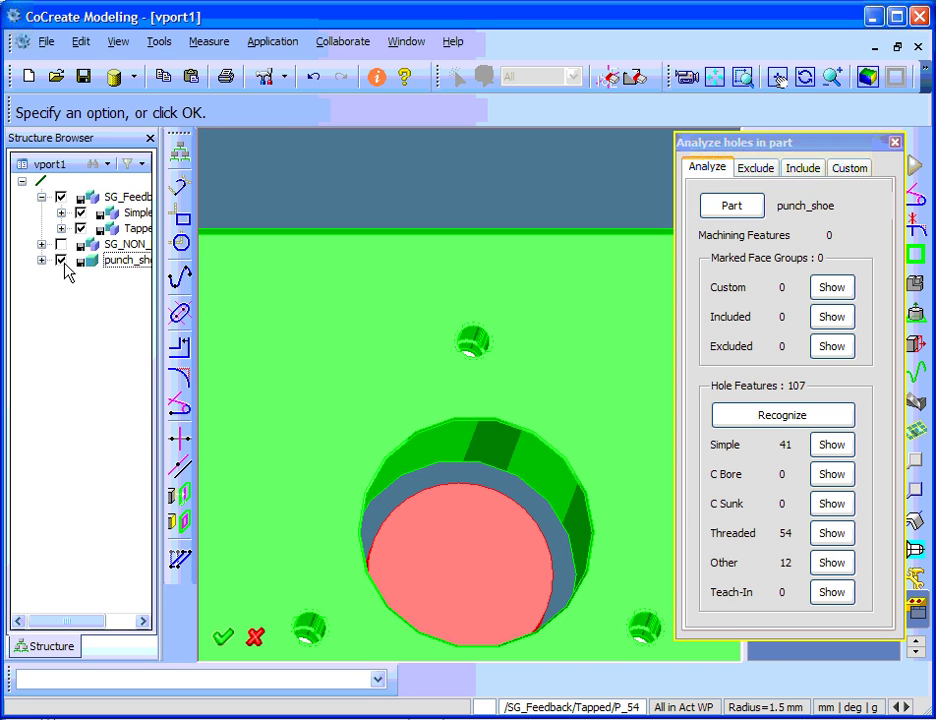
{"action": "middle_click_drag", "start_coordinate": [493, 297], "coordinate": [493, 395]}
{"action": "middle_click_drag", "start_coordinate": [500, 483], "coordinate": [489, 392]}
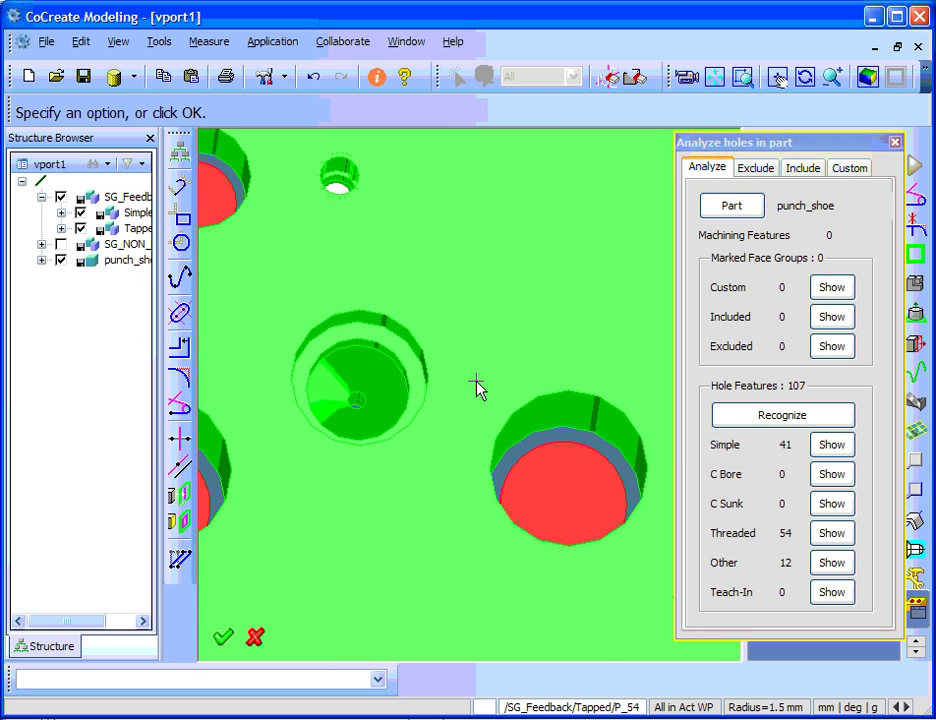
- Show the 12 Other holes as feedback, with the Simple and Tapped groups hidden
{"action": "left_click", "coordinate": [835, 566]}
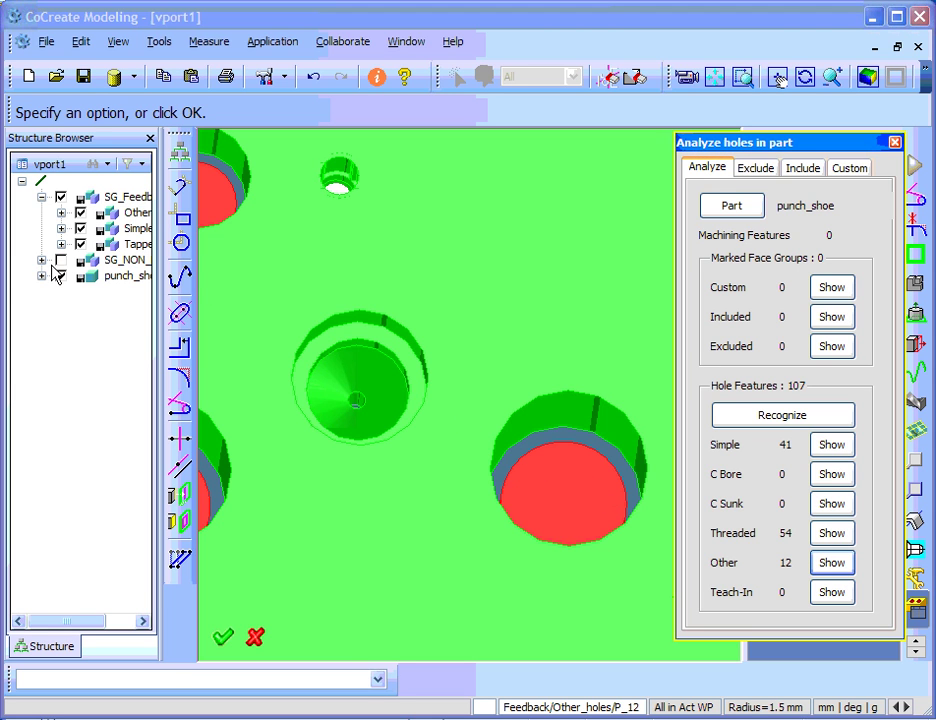
{"action": "left_click", "coordinate": [61, 197]}
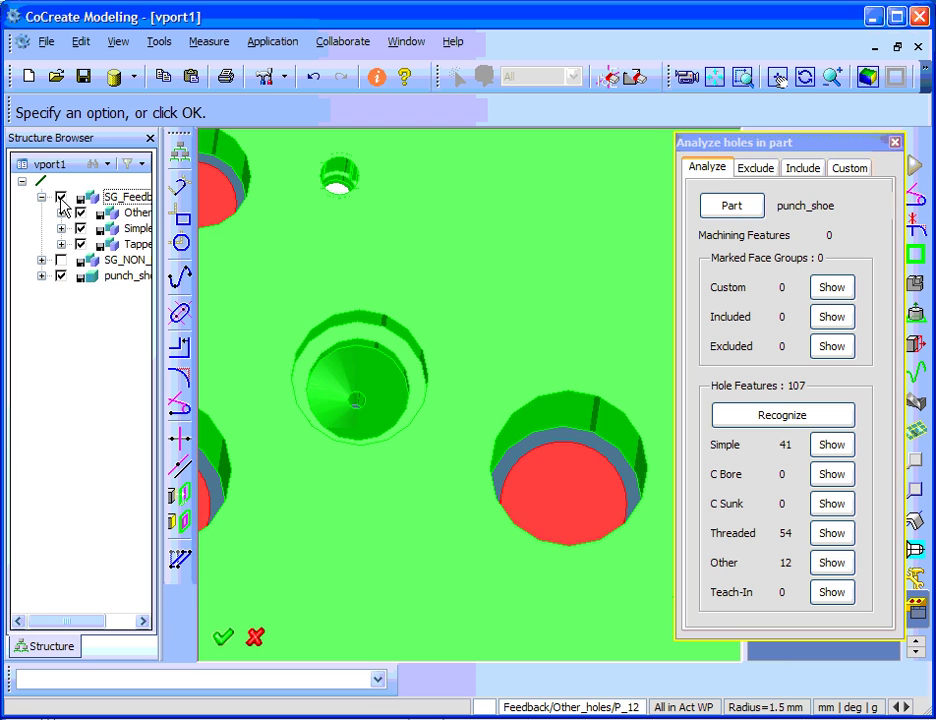
{"action": "left_click", "coordinate": [81, 212]}
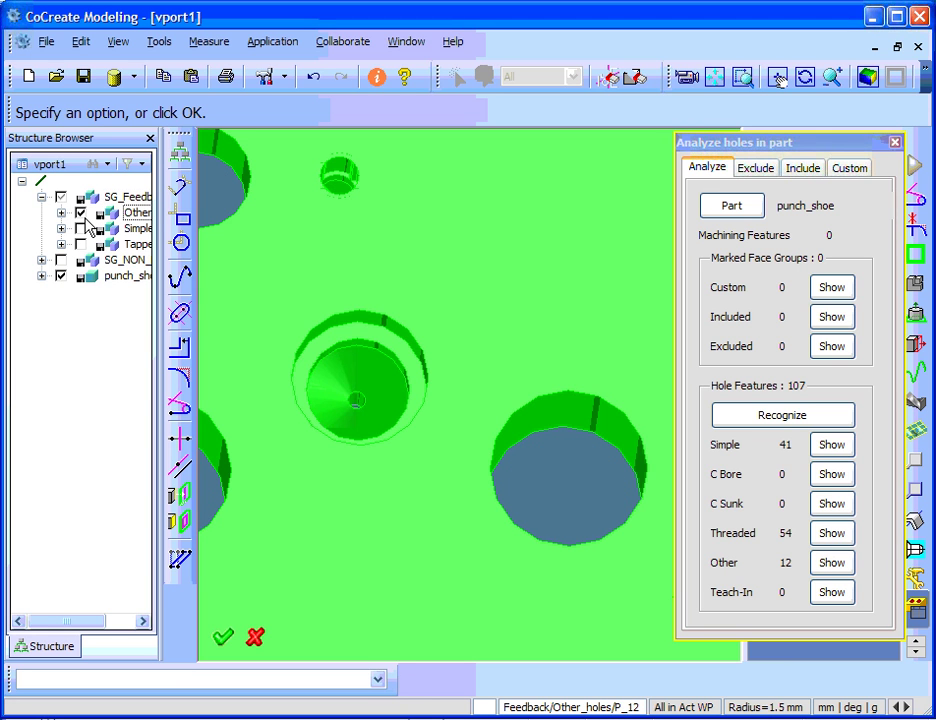
- Toggle punch_shoe visibility and orbit to inspect the central hole's walls
{"action": "left_click", "coordinate": [61, 276]}
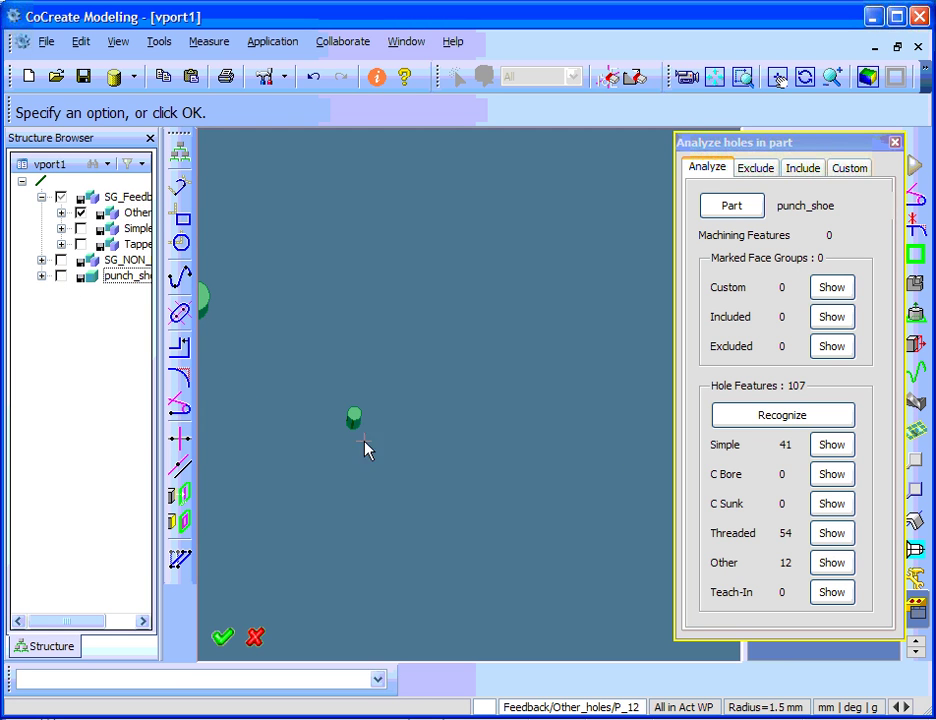
{"action": "scroll", "coordinate": [504, 521], "scroll_direction": "down", "scroll_amount": 3}
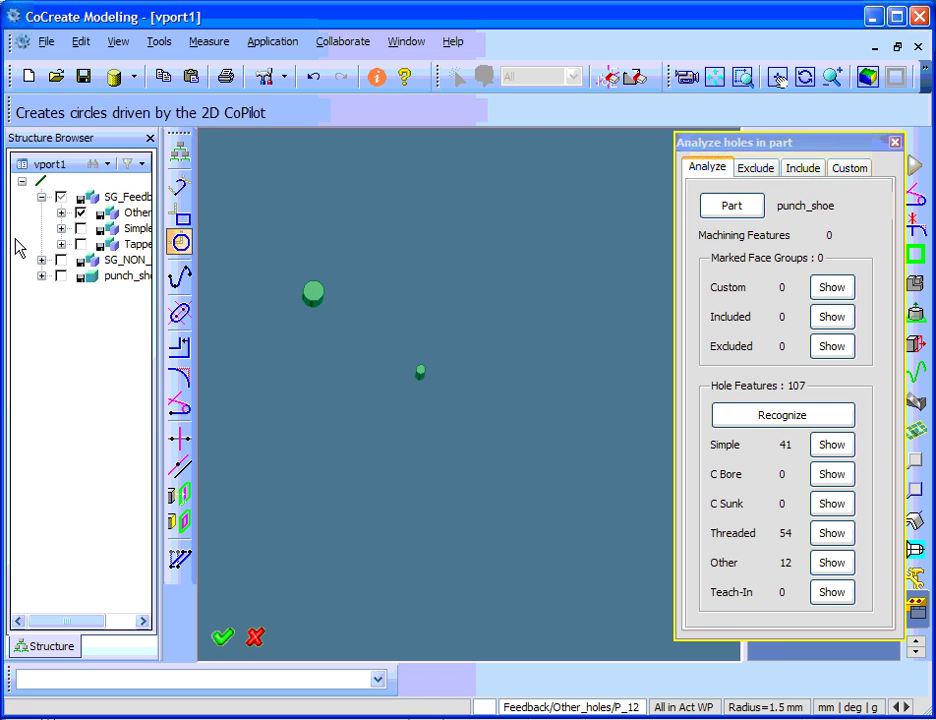
{"action": "left_click", "coordinate": [61, 276]}
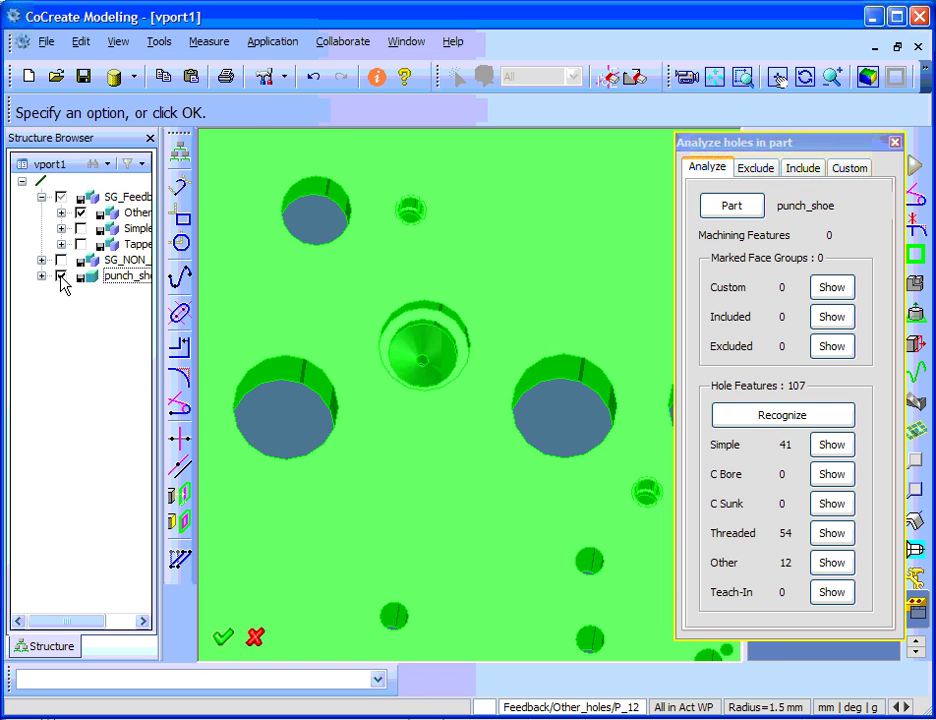
{"action": "scroll", "coordinate": [480, 300], "scroll_direction": "up", "scroll_amount": 3}
{"action": "middle_click_drag", "start_coordinate": [480, 300], "coordinate": [572, 508]}
{"action": "left_click", "coordinate": [61, 276]}
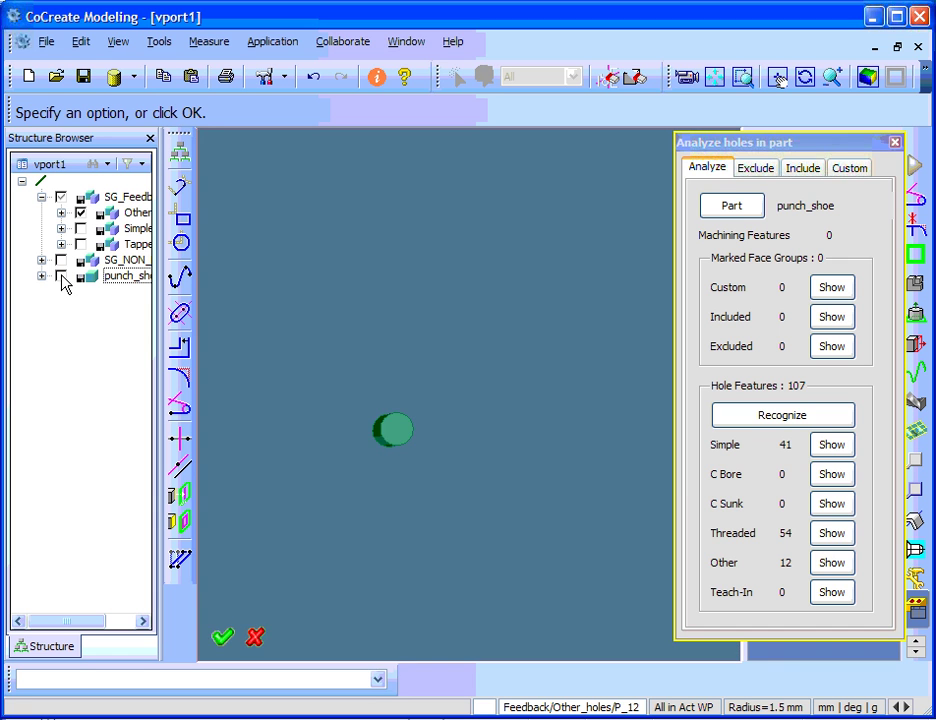
{"action": "left_click", "coordinate": [61, 276]}
{"action": "middle_click_drag", "start_coordinate": [487, 412], "coordinate": [477, 390]}
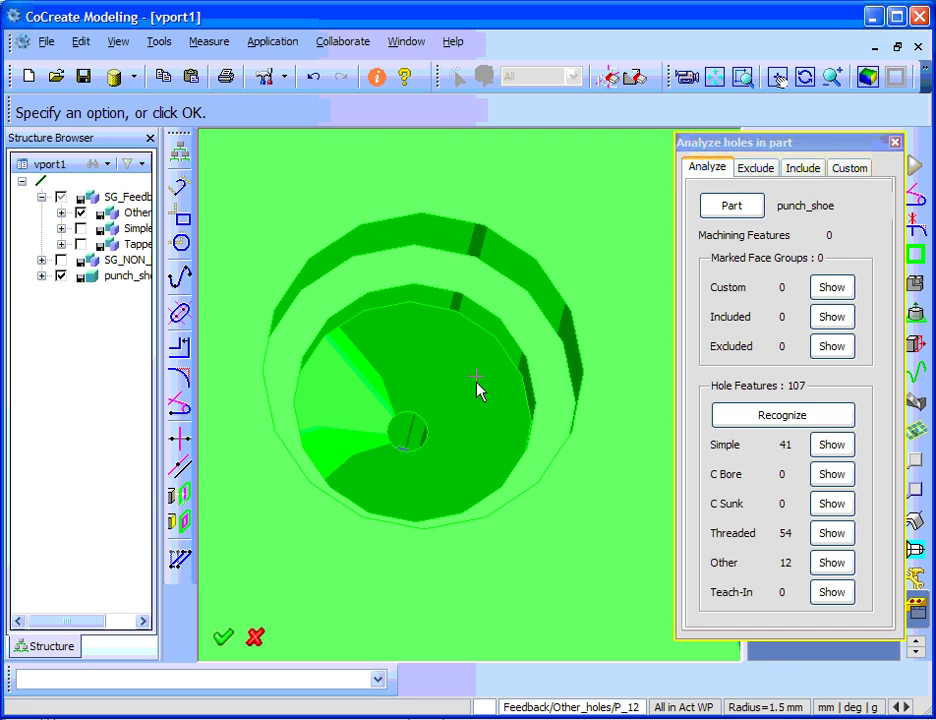
{"action": "scroll", "coordinate": [470, 478], "scroll_direction": "down", "scroll_amount": 5}
{"action": "middle_click_drag", "start_coordinate": [470, 478], "coordinate": [526, 313]}
{"action": "scroll", "coordinate": [526, 305], "scroll_direction": "down", "scroll_amount": 2}
{"action": "scroll", "coordinate": [526, 305], "scroll_direction": "down", "scroll_amount": 2}
{"action": "scroll", "coordinate": [470, 380], "scroll_direction": "down", "scroll_amount": 1}
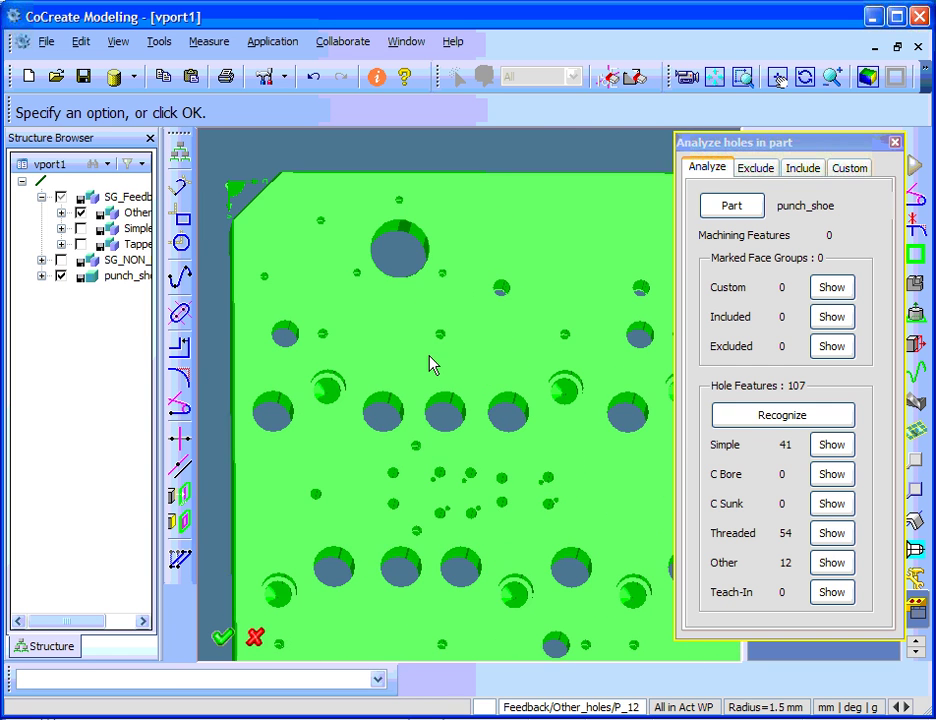
- Hide punch_shoe to see only the Other hole features, then show it and orbit around
{"action": "left_click", "coordinate": [61, 276]}
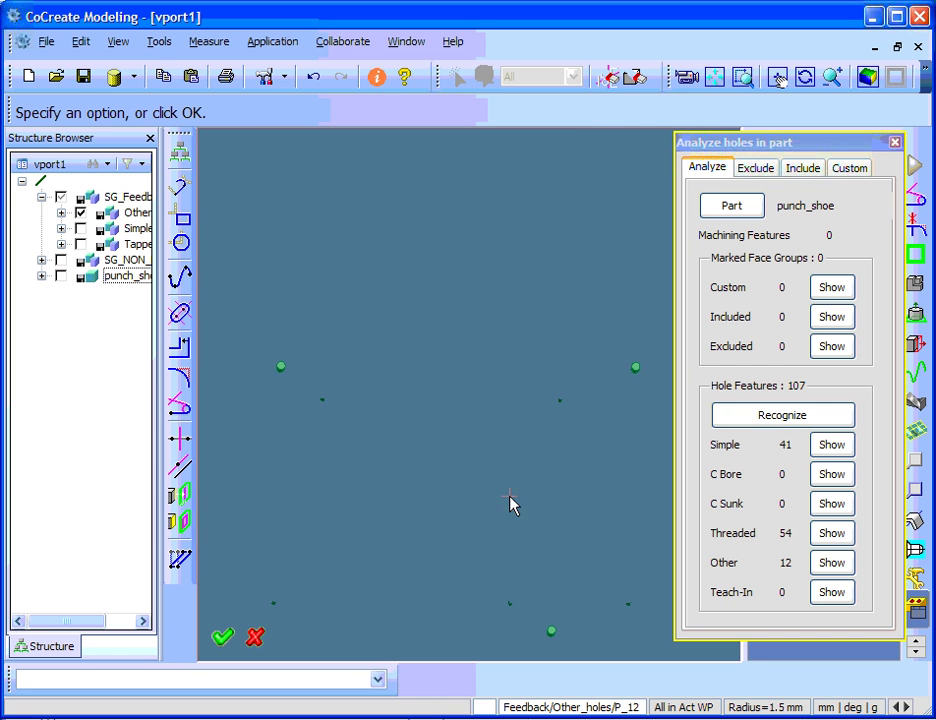
{"action": "scroll", "coordinate": [446, 360], "scroll_direction": "up", "scroll_amount": 5}
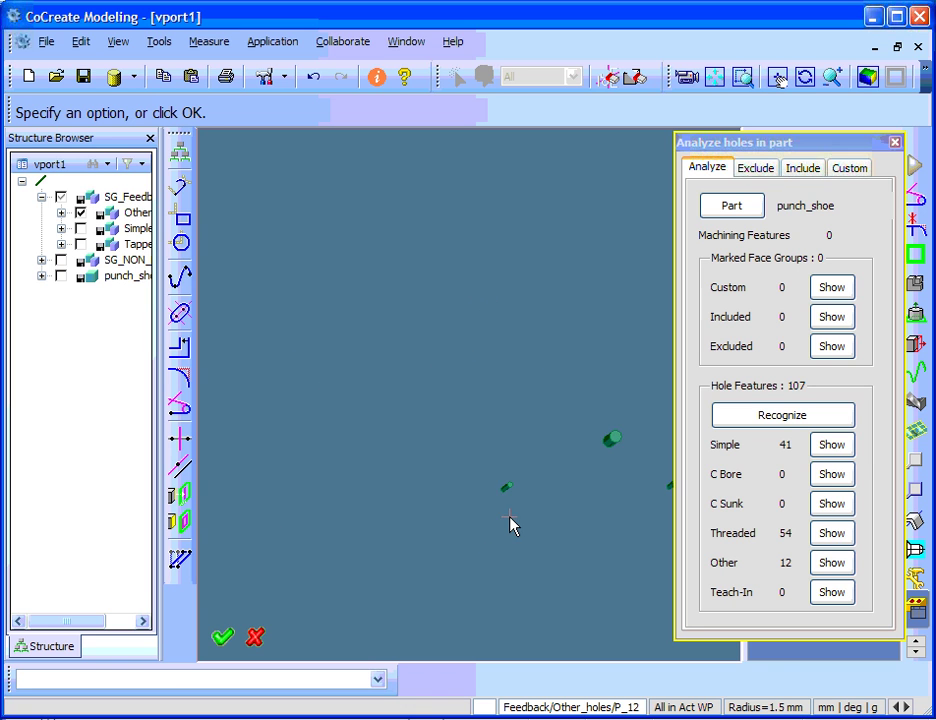
{"action": "middle_click_drag", "start_coordinate": [512, 524], "coordinate": [345, 403]}
{"action": "middle_click_drag", "start_coordinate": [493, 461], "coordinate": [541, 328]}
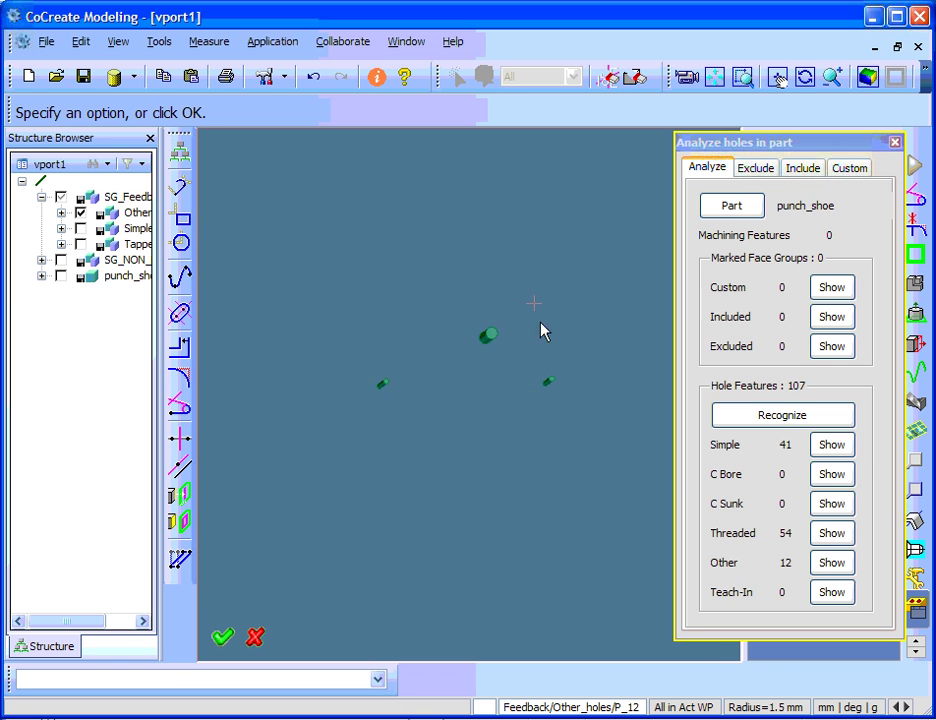
{"action": "scroll", "coordinate": [529, 487], "scroll_direction": "up", "scroll_amount": 3}
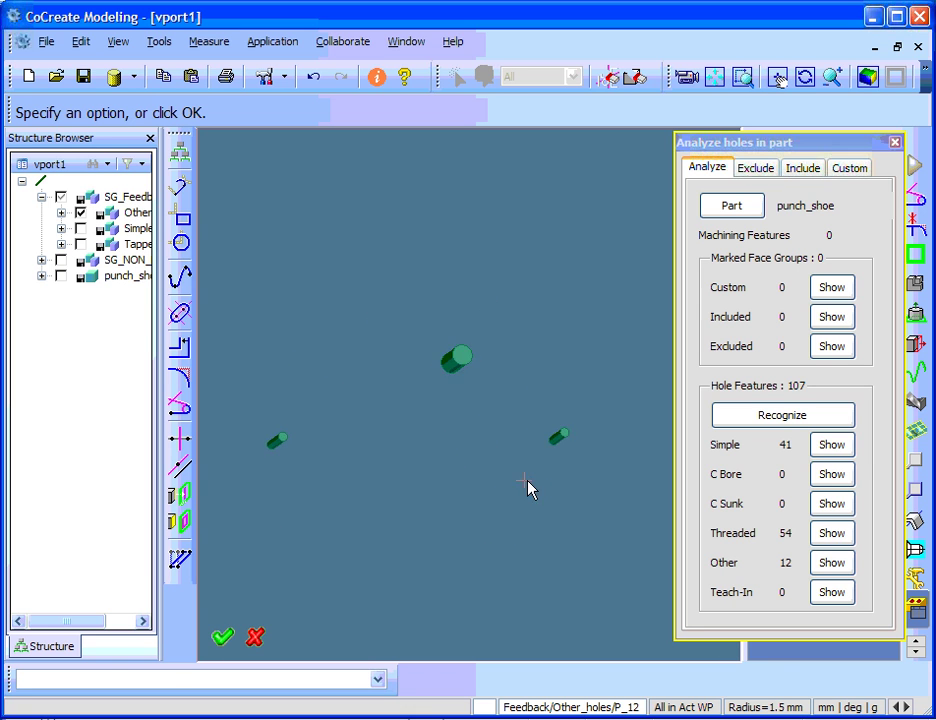
{"action": "left_click", "coordinate": [61, 275]}
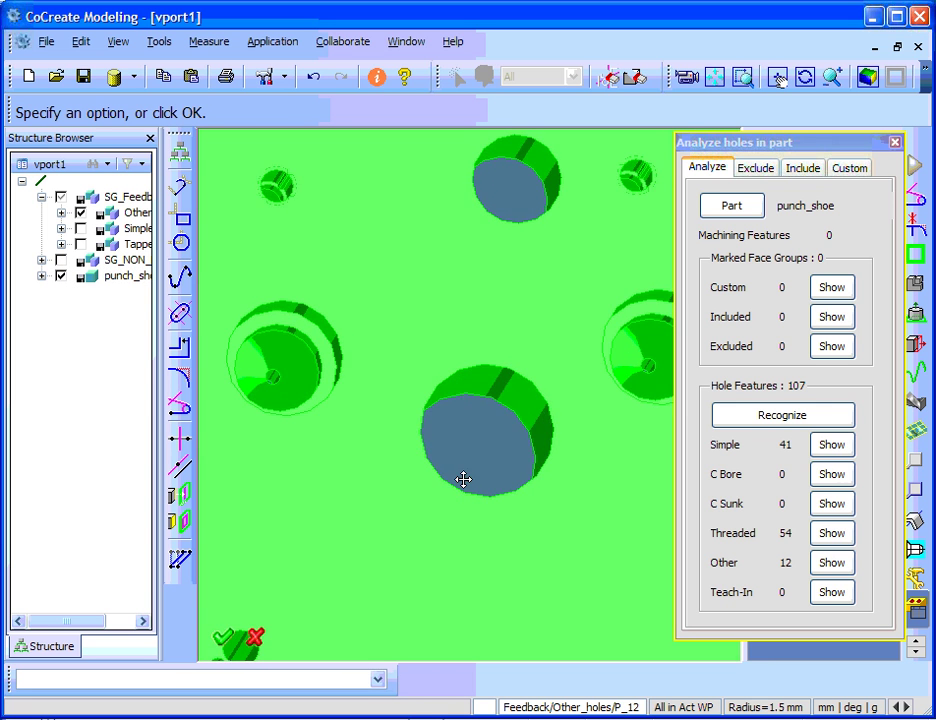
{"action": "middle_click_drag", "start_coordinate": [464, 480], "coordinate": [505, 360]}
{"action": "middle_click_drag", "start_coordinate": [437, 386], "coordinate": [522, 452]}
{"action": "scroll", "coordinate": [514, 345], "scroll_direction": "down", "scroll_amount": 5}
{"action": "middle_click_drag", "start_coordinate": [514, 345], "coordinate": [506, 435]}
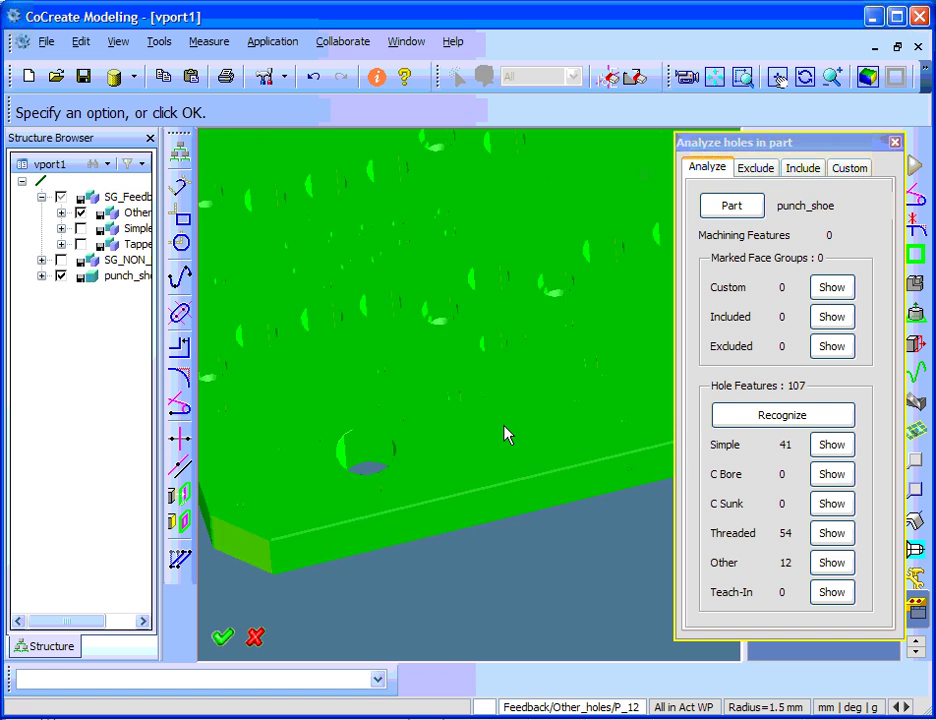
{"action": "scroll", "coordinate": [501, 443], "scroll_direction": "up", "scroll_amount": 3}
{"action": "middle_click_drag", "start_coordinate": [545, 240], "coordinate": [514, 451]}
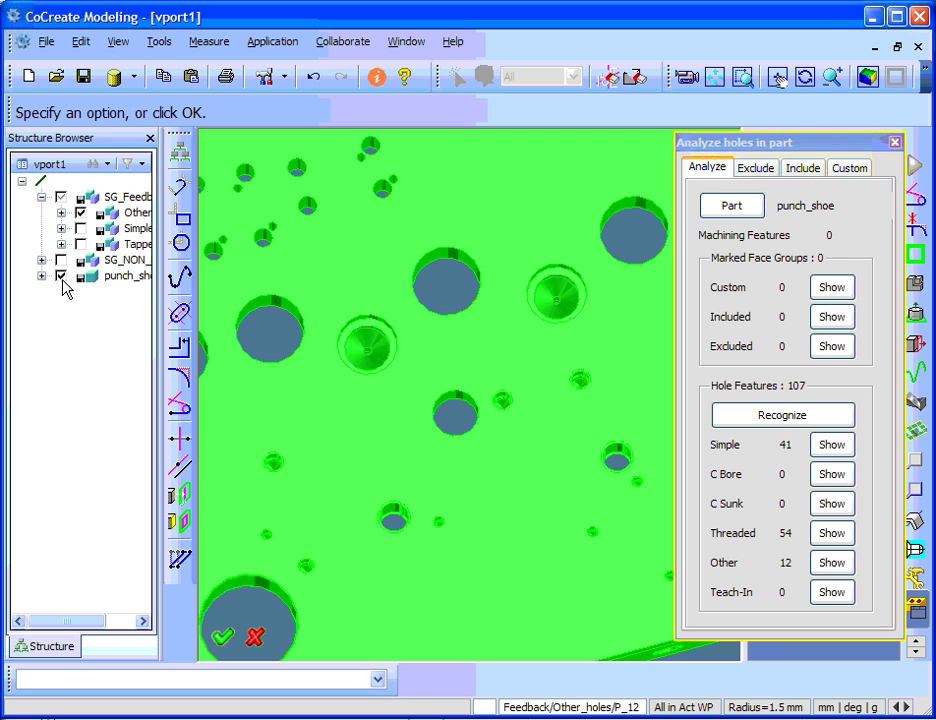
- Re-enable the SG_Feedback groups so Simple and Tapped holes show red with Other
{"action": "left_click", "coordinate": [61, 197]}
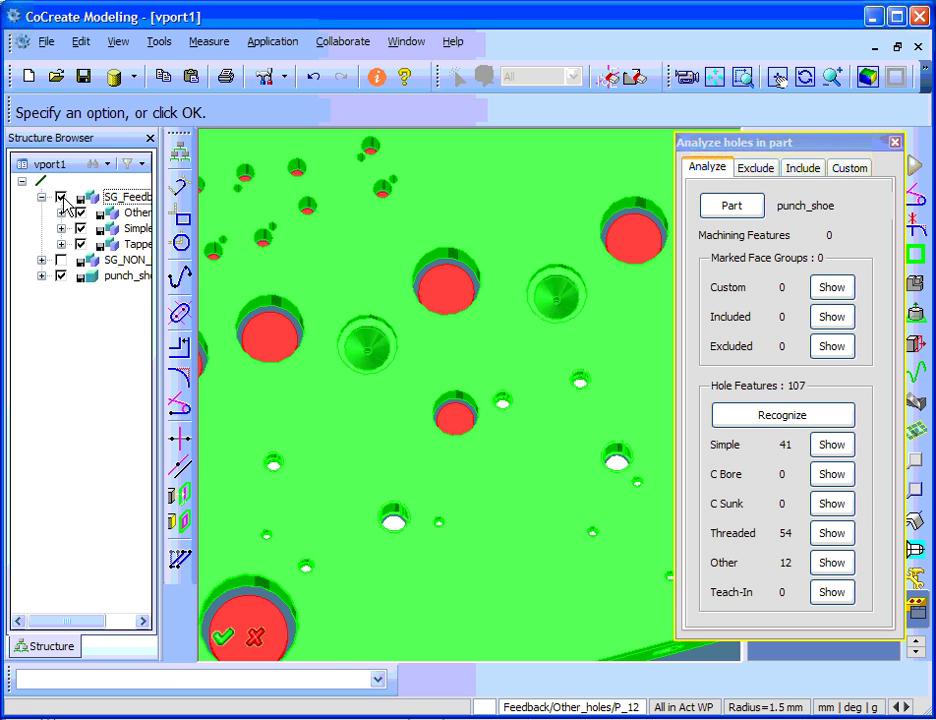
{"action": "scroll", "coordinate": [497, 328], "scroll_direction": "down", "scroll_amount": 3}
{"action": "mouse_move", "coordinate": [497, 328]}
{"action": "middle_mouse_down"}
{"action": "mouse_move", "coordinate": [535, 338]}
{"action": "mouse_move", "coordinate": [501, 305]}
{"action": "mouse_move", "coordinate": [487, 348]}
{"action": "middle_mouse_up"}
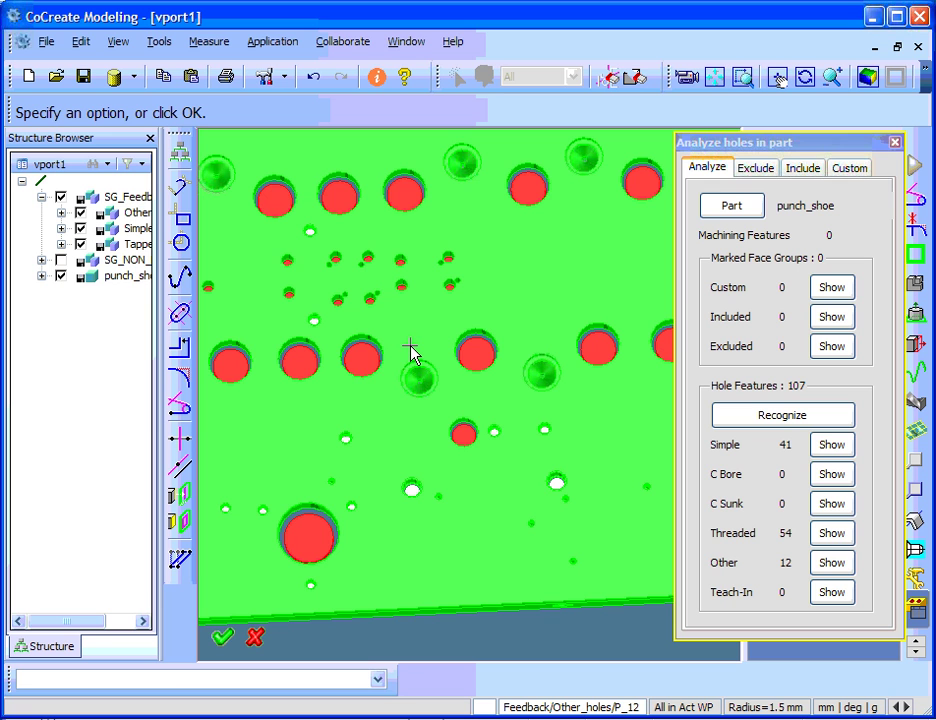
- Close the Analyze holes in part dialog and orbit the model to view the hole groups
{"action": "left_click", "coordinate": [895, 143]}
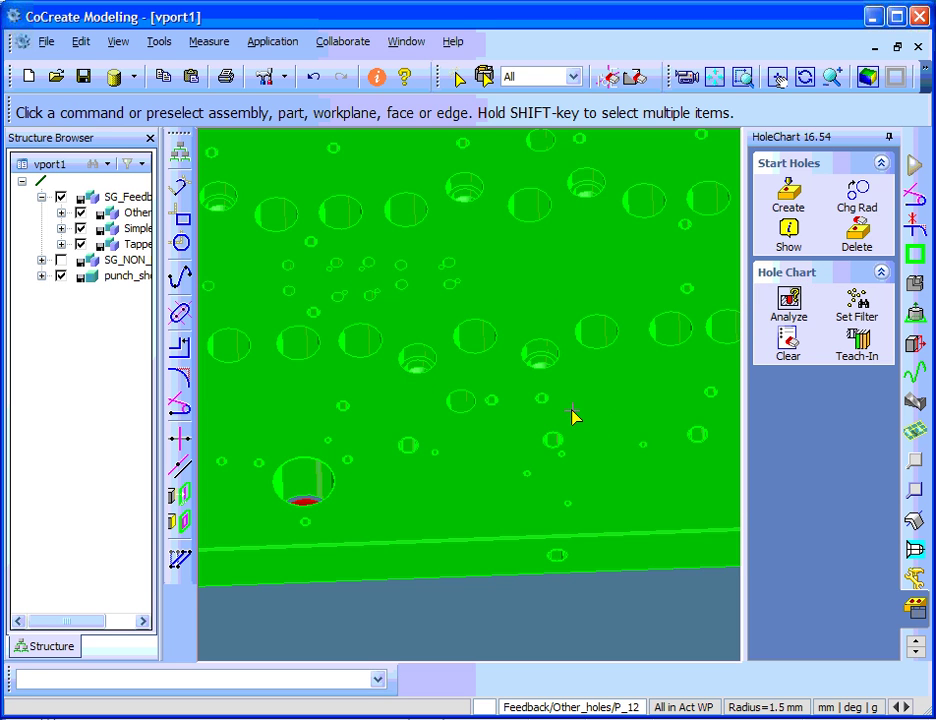
{"action": "middle_click_drag", "start_coordinate": [575, 418], "coordinate": [614, 436]}
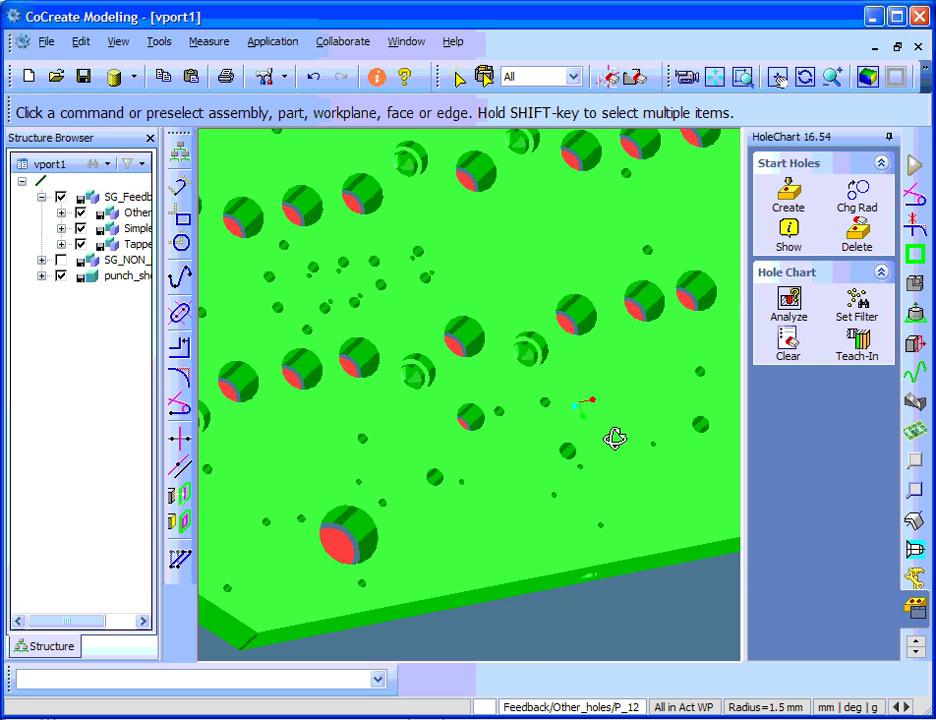
{"action": "scroll", "coordinate": [577, 447], "scroll_direction": "up", "scroll_amount": 5}
{"action": "scroll", "coordinate": [612, 161], "scroll_direction": "down", "scroll_amount": 2}
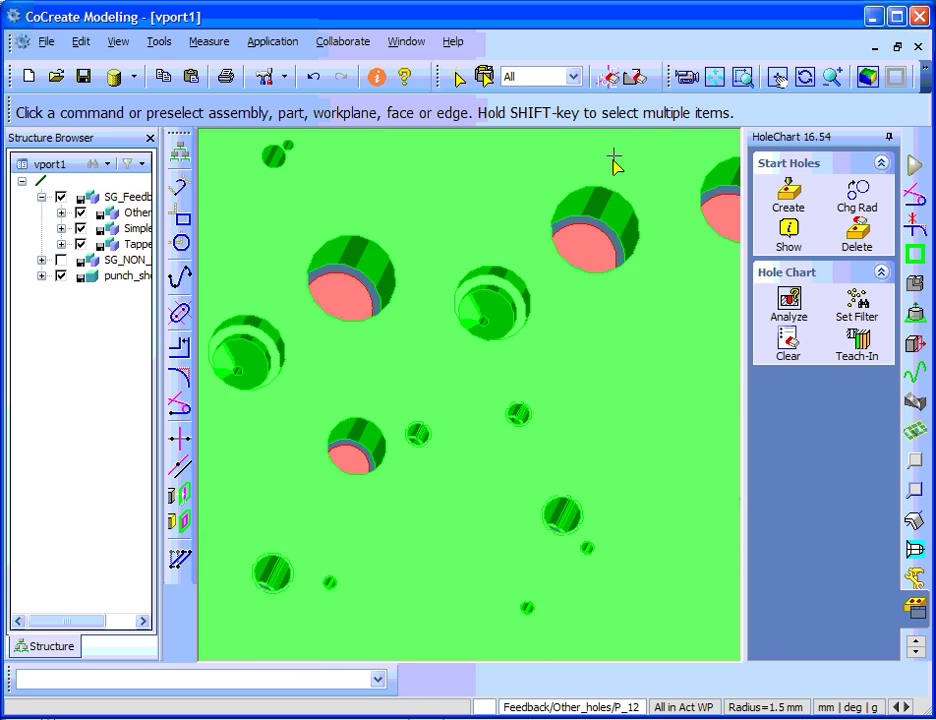
{"action": "scroll", "coordinate": [620, 412], "scroll_direction": "up", "scroll_amount": 5}
{"action": "middle_click_drag", "start_coordinate": [620, 412], "coordinate": [633, 453]}
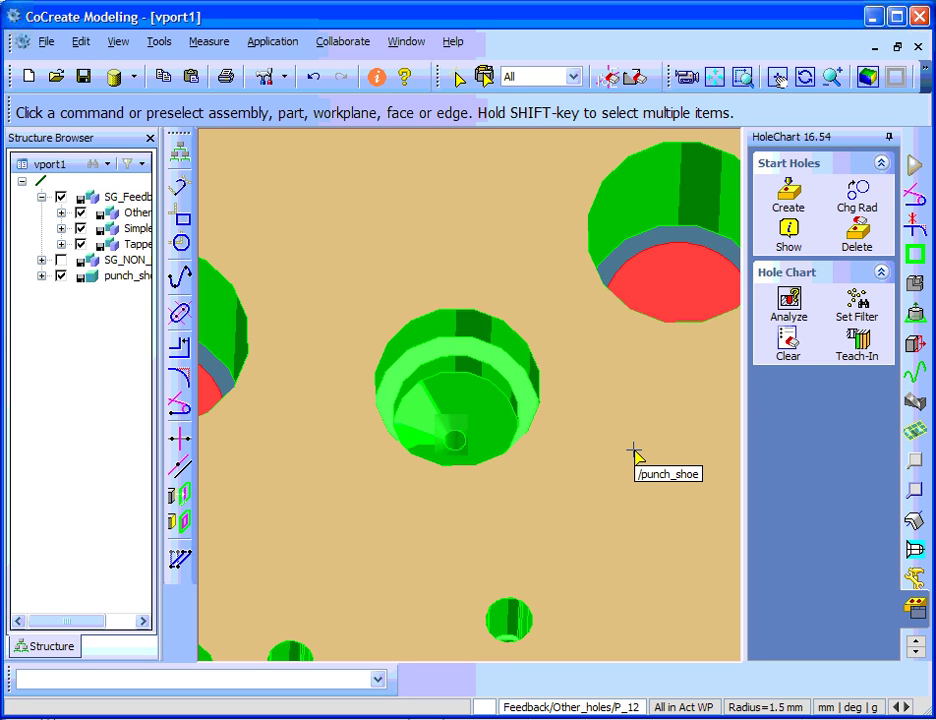
- Start Teach-In on punch_shoe as an Other hole and pick the central hole's outer face
{"action": "left_click", "coordinate": [631, 449]}
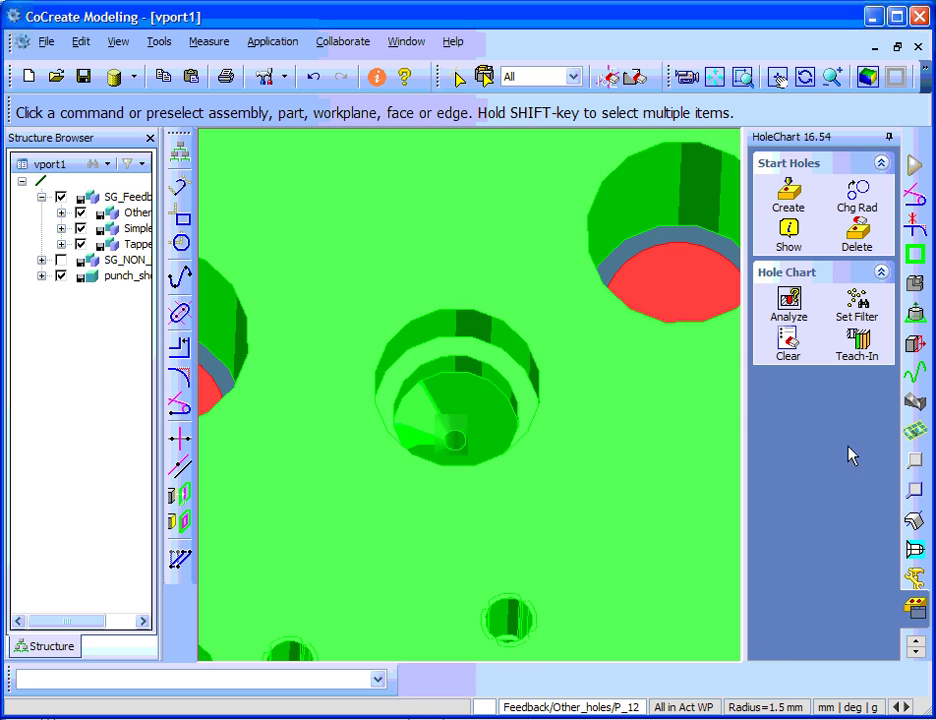
{"action": "left_click", "coordinate": [866, 360]}
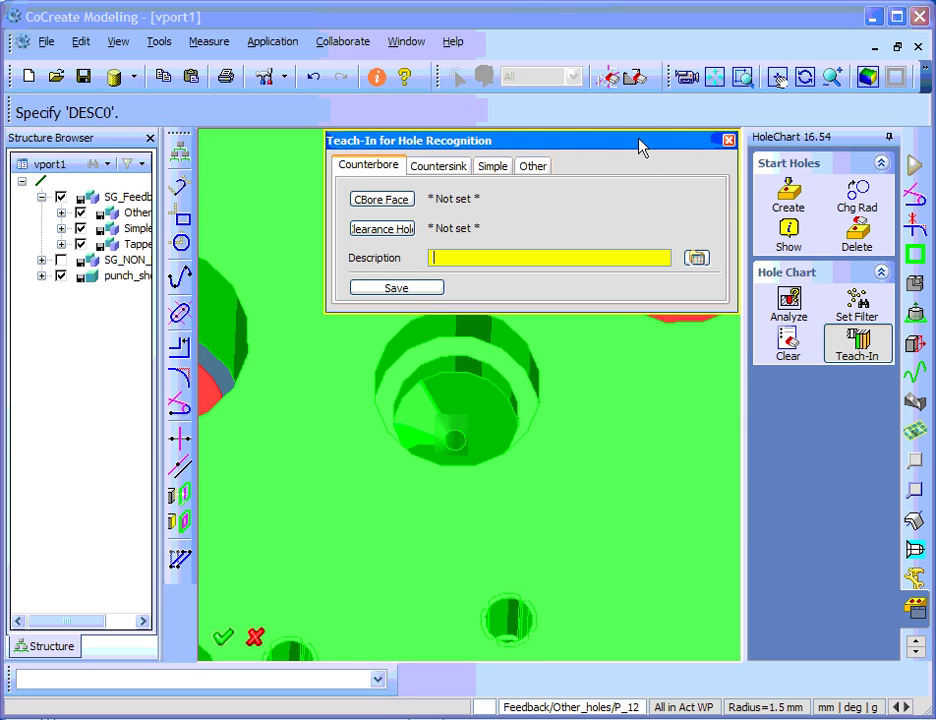
{"action": "left_click_drag", "start_coordinate": [641, 144], "coordinate": [535, 102]}
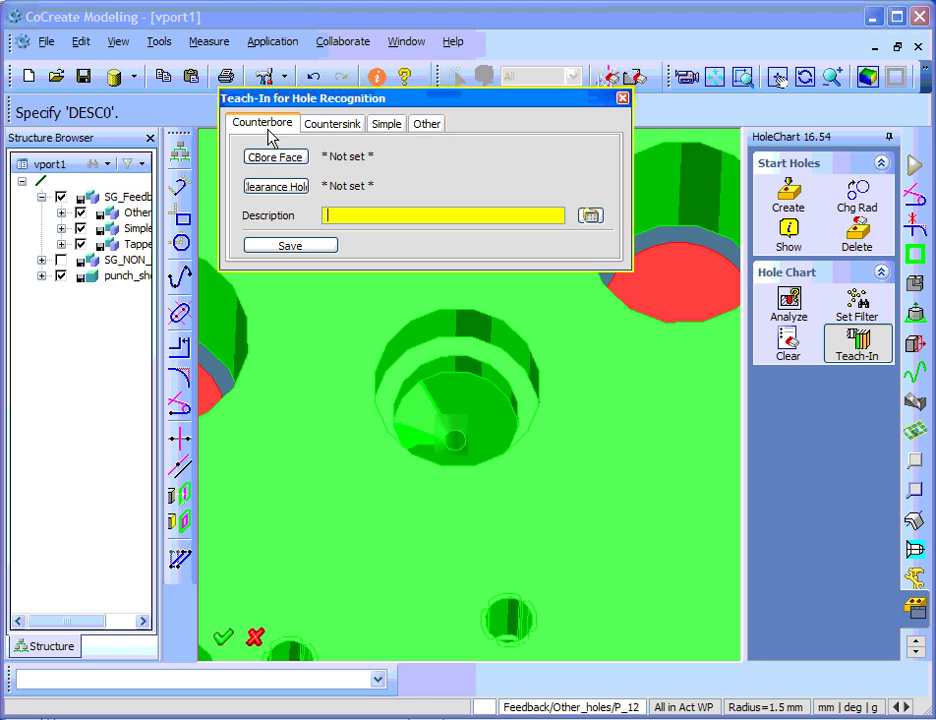
{"action": "left_click", "coordinate": [428, 124]}
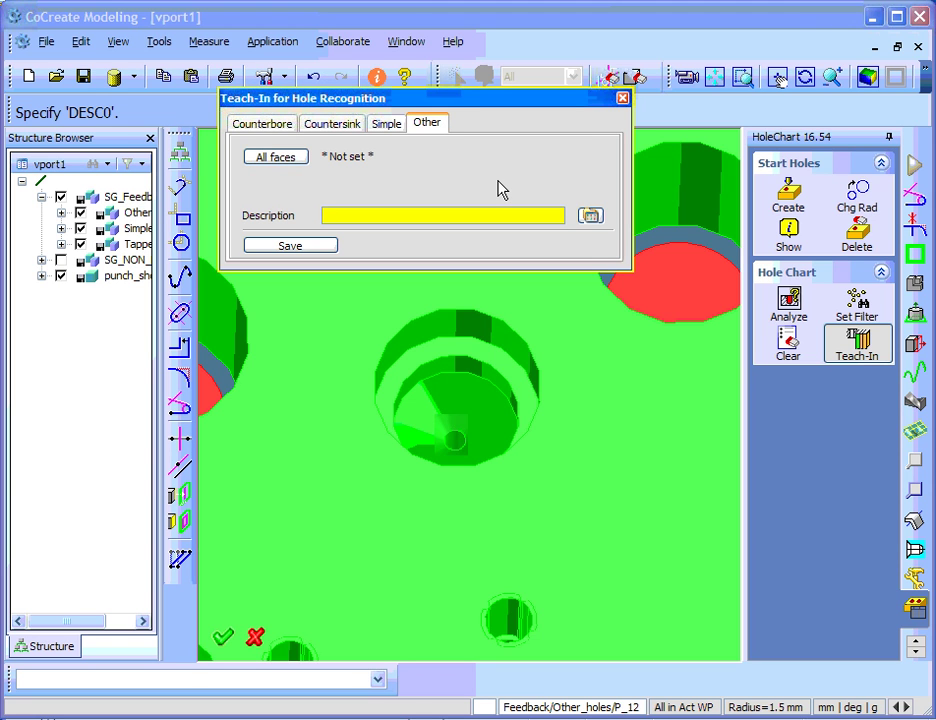
{"action": "left_click", "coordinate": [292, 160]}
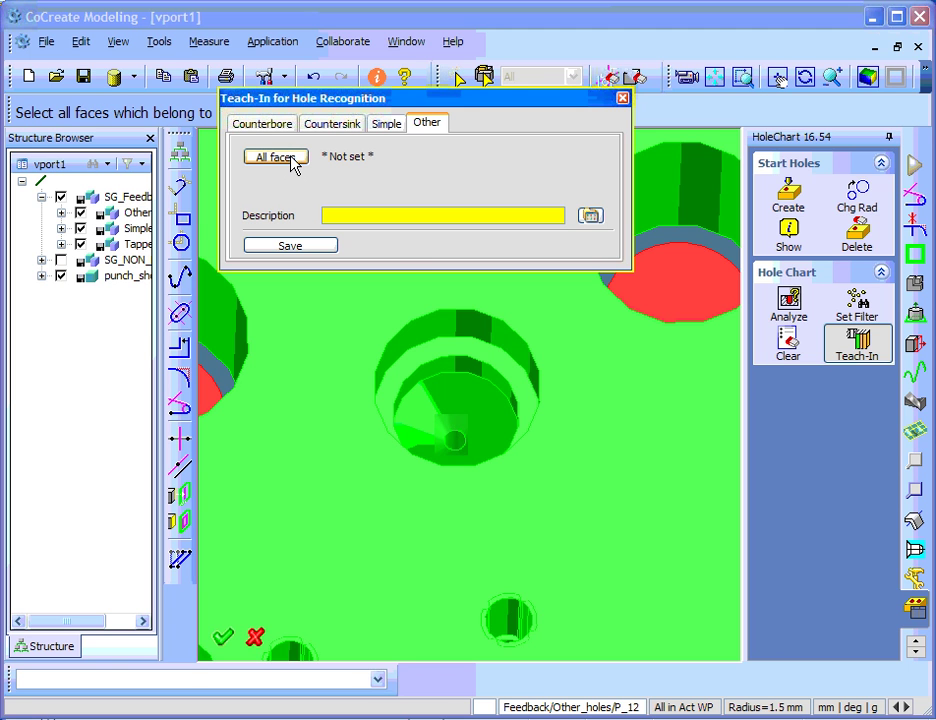
{"action": "left_click", "coordinate": [455, 330]}
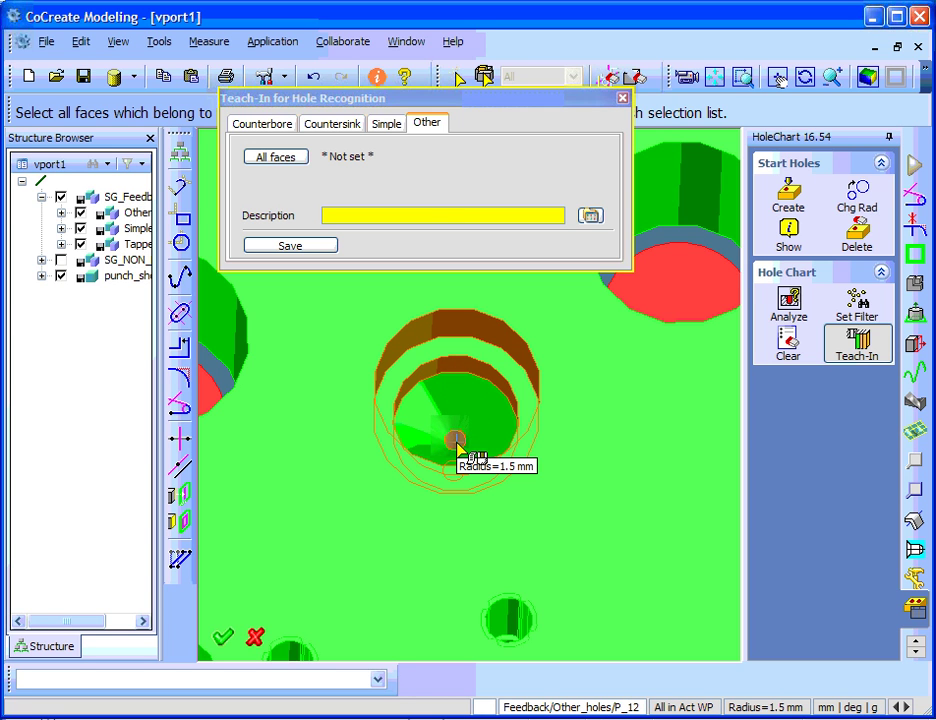
- Finish the hole's three faces, describe it as 'Hole type #12' and save
{"action": "scroll", "coordinate": [478, 495], "scroll_direction": "down", "scroll_amount": 3}
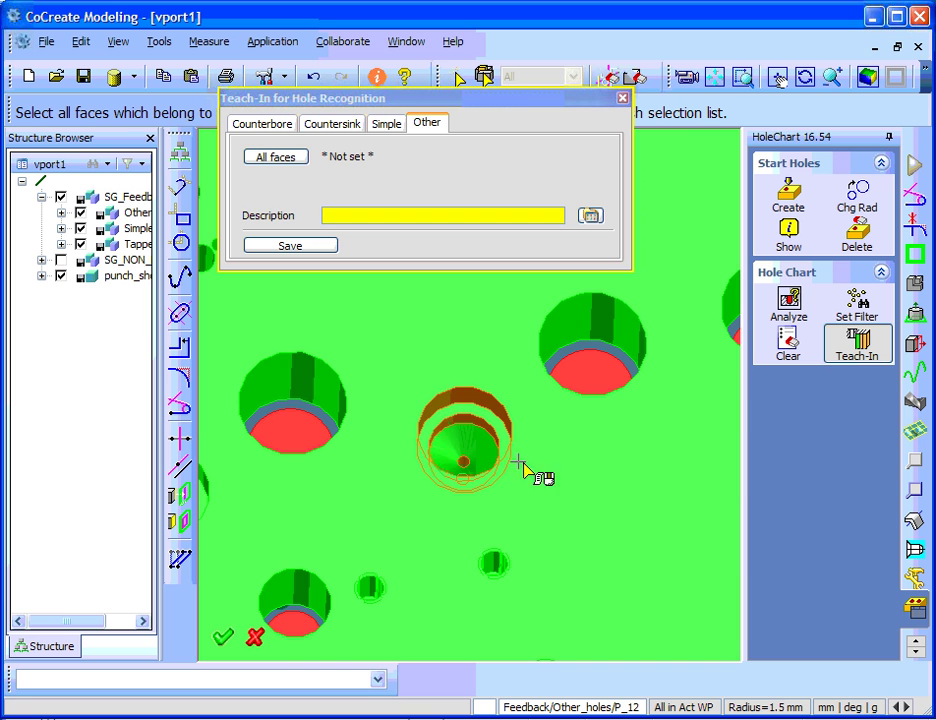
{"action": "scroll", "coordinate": [520, 497], "scroll_direction": "down", "scroll_amount": 3}
{"action": "scroll", "coordinate": [550, 426], "scroll_direction": "down", "scroll_amount": 3}
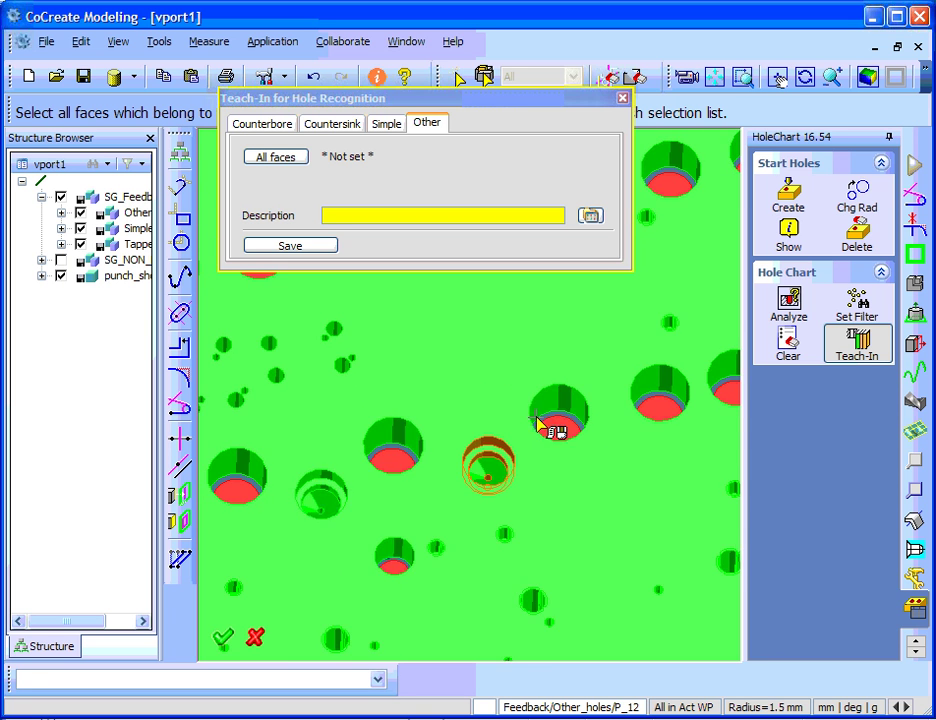
{"action": "middle_click_drag", "start_coordinate": [539, 393], "coordinate": [215, 524]}
{"action": "middle_click", "coordinate": [228, 510]}
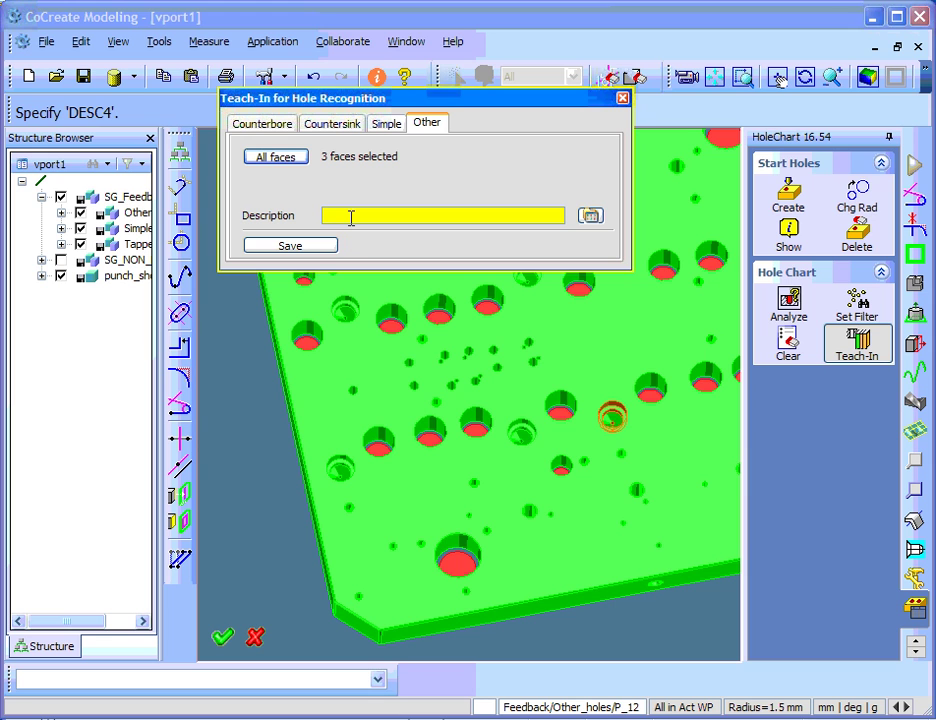
{"action": "type", "text": "Hole type #12"}
{"action": "key", "text": "Return"}
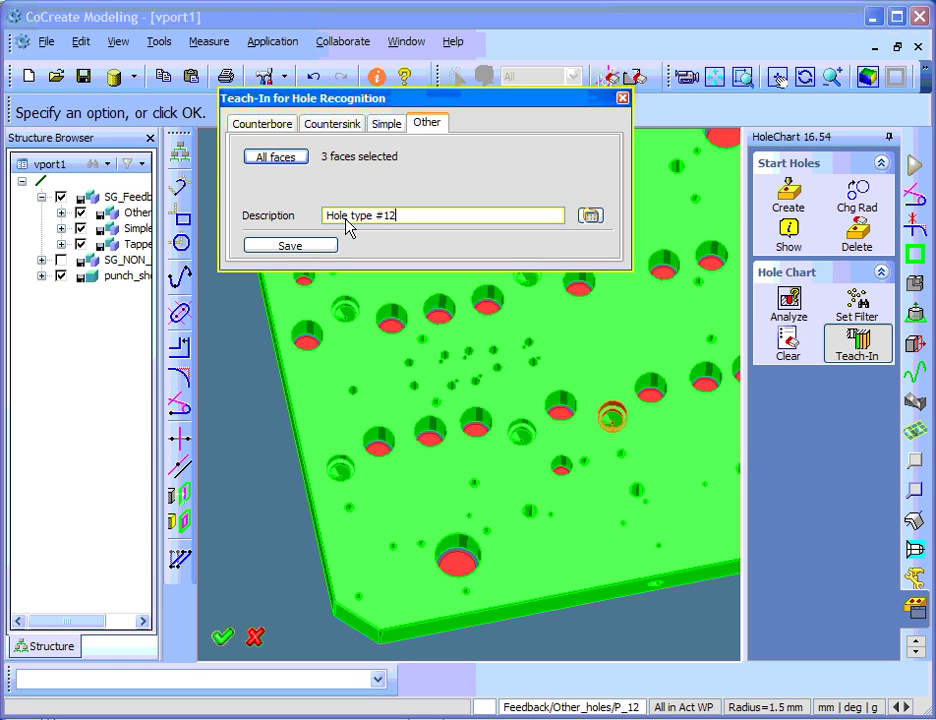
{"action": "left_click", "coordinate": [316, 254]}
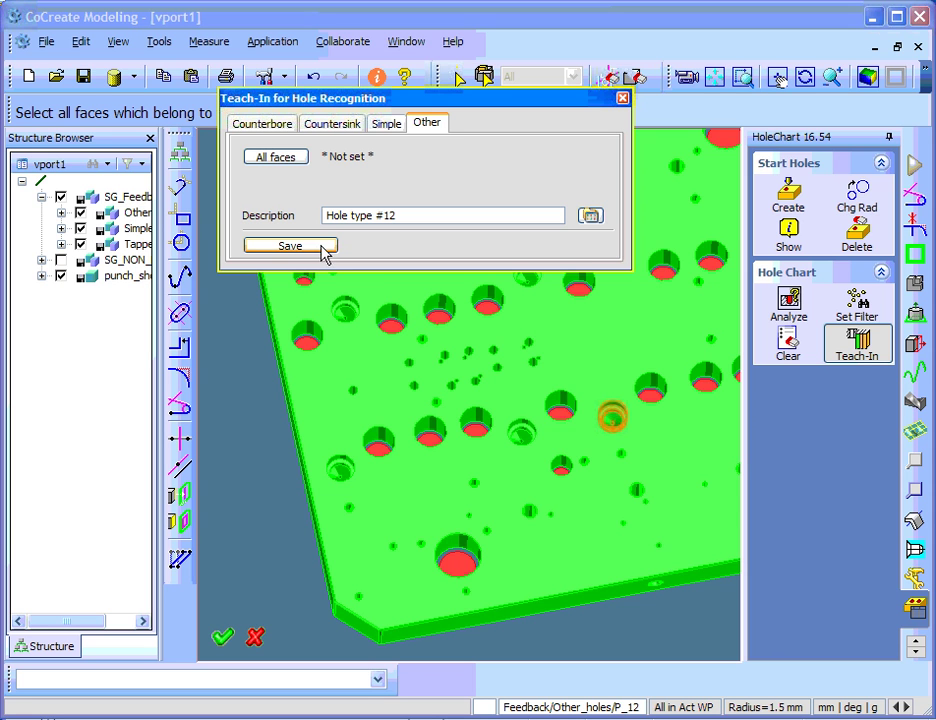
- Close Teach-In and rerun the punch_shoe hole analysis, acknowledging the 102-circle message
{"action": "left_click", "coordinate": [620, 103]}
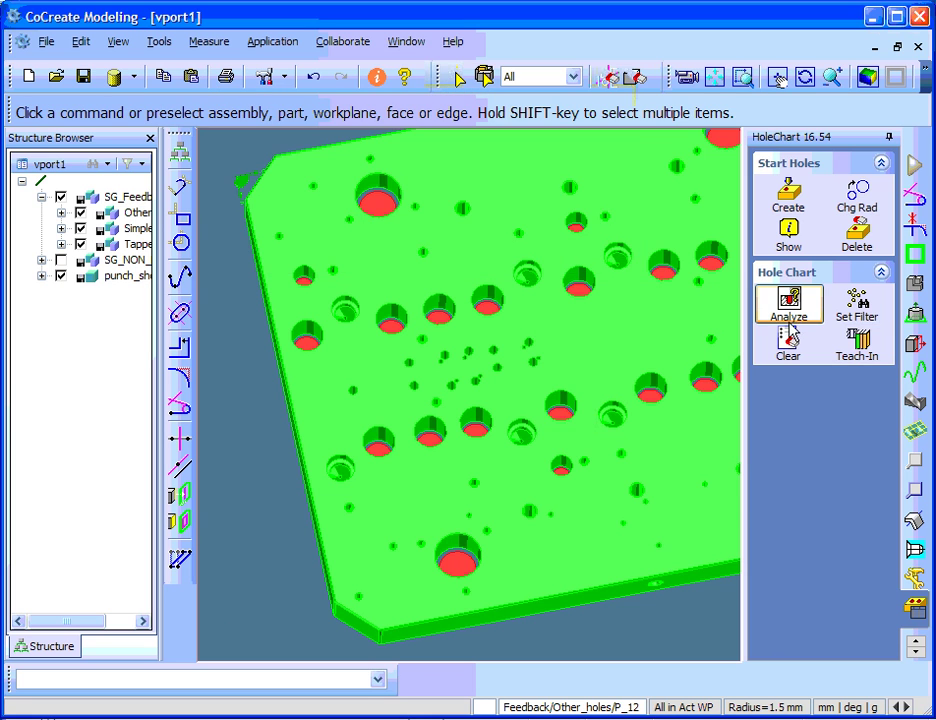
{"action": "left_click", "coordinate": [789, 305]}
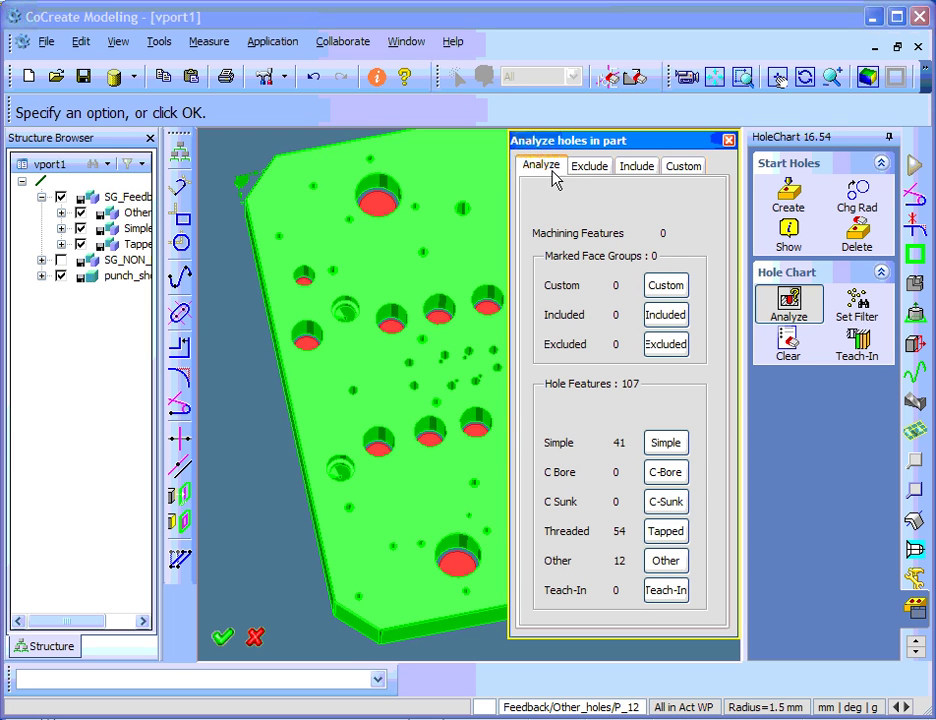
{"action": "left_click", "coordinate": [728, 140]}
{"action": "left_click", "coordinate": [795, 303]}
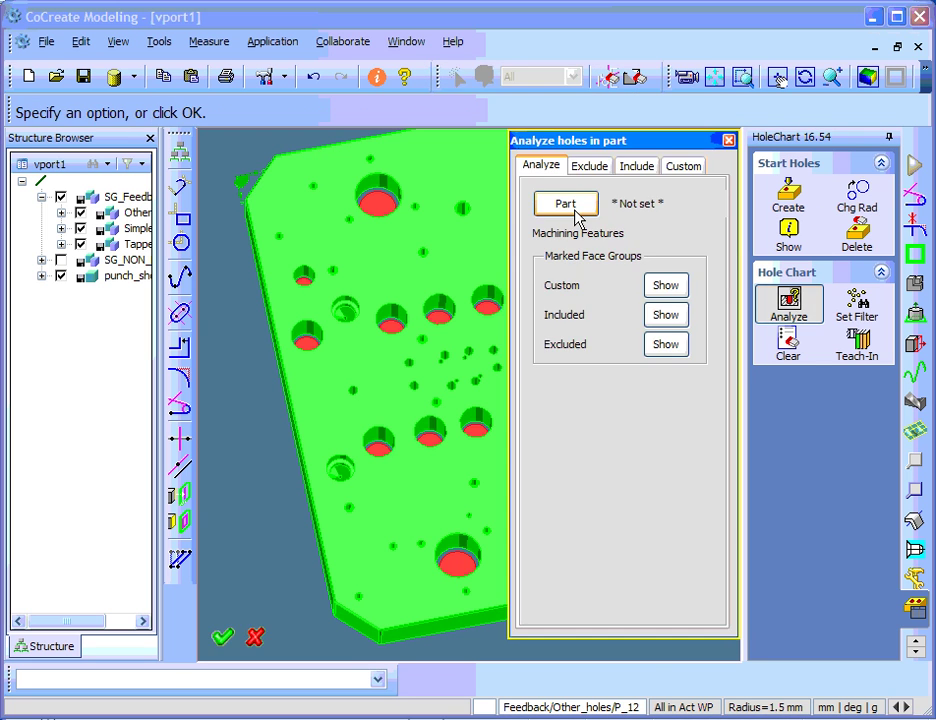
{"action": "left_click", "coordinate": [452, 238]}
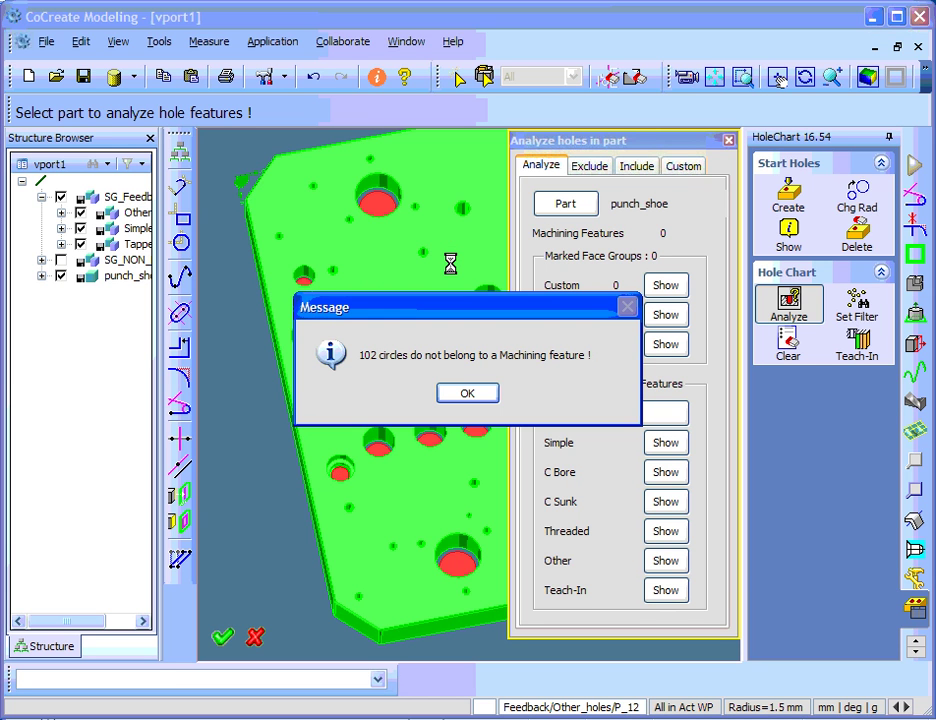
{"action": "left_click", "coordinate": [468, 392]}
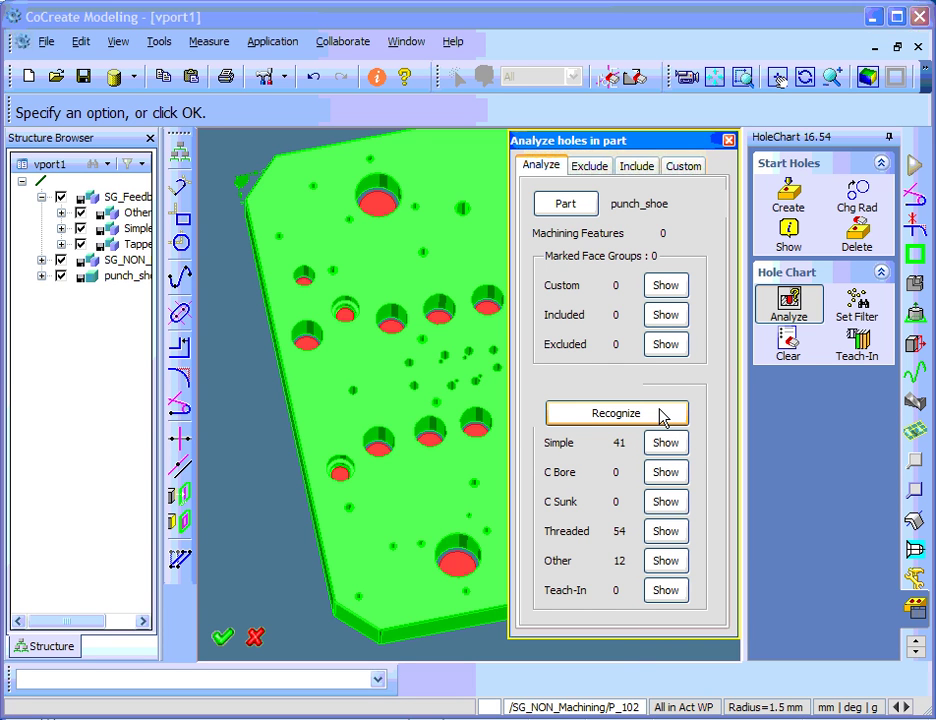
- Recognize holes again: 8 Teach-In, 4 Other, 41 Simple and 54 Threaded
{"action": "left_click", "coordinate": [660, 414]}
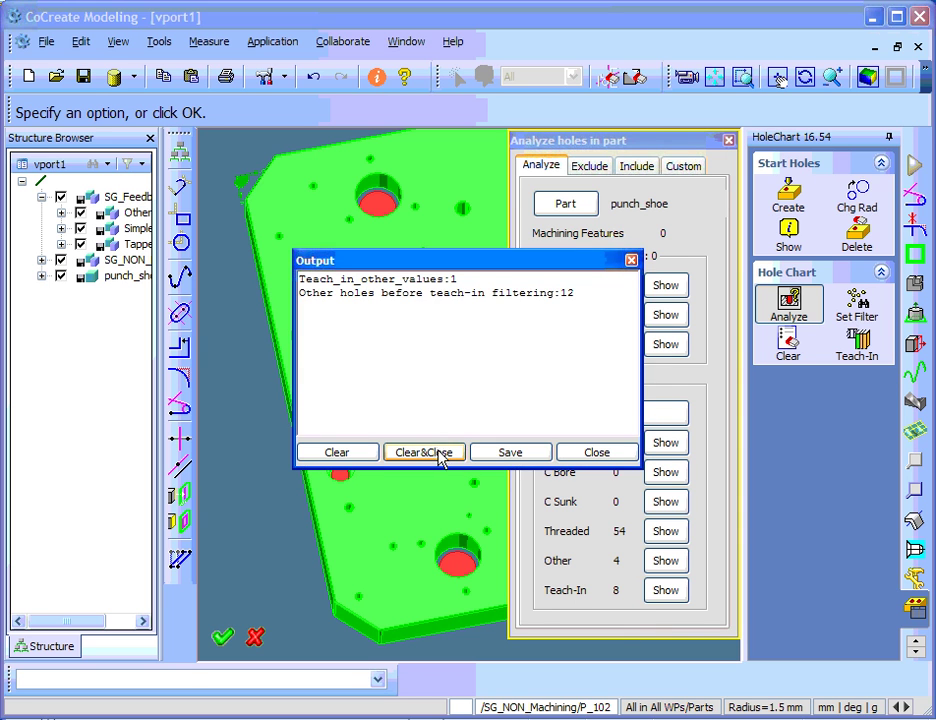
{"action": "left_click", "coordinate": [440, 454]}
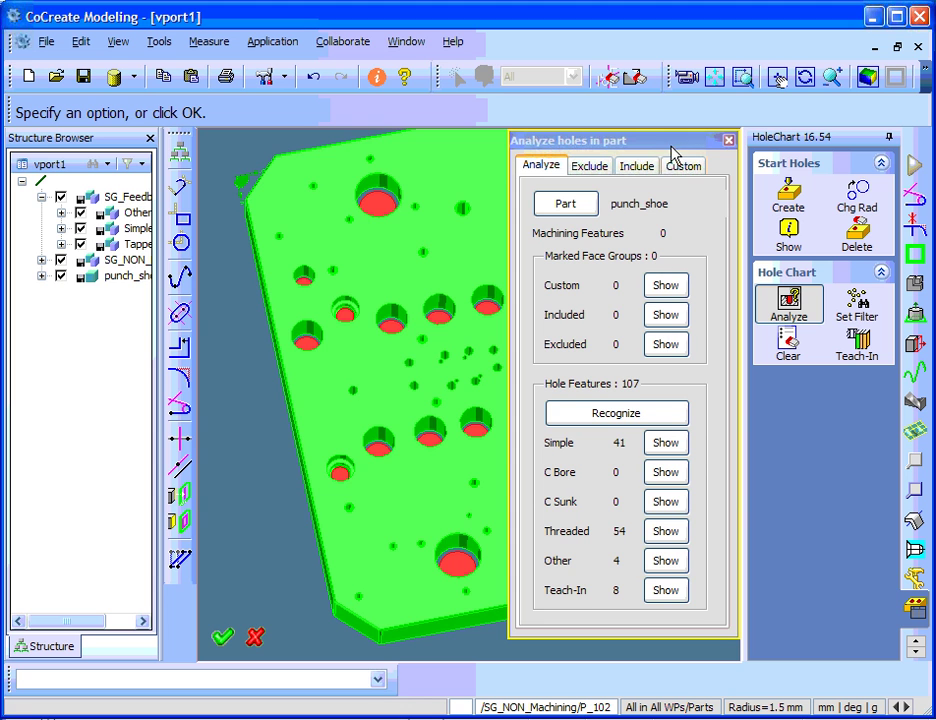
{"action": "left_click_drag", "start_coordinate": [669, 144], "coordinate": [192, 284]}
{"action": "middle_click_drag", "start_coordinate": [495, 386], "coordinate": [556, 435]}
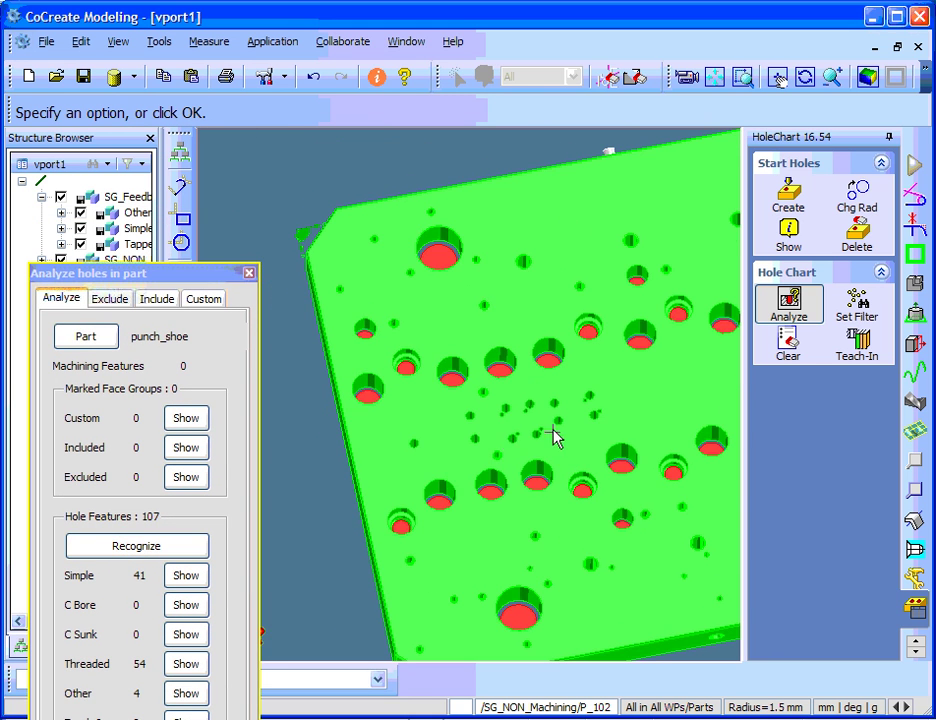
- Hide the feedback face groups, non-machining hole faces and punch_shoe, showing only the teach-in recognised holes
{"action": "left_click", "coordinate": [61, 198]}
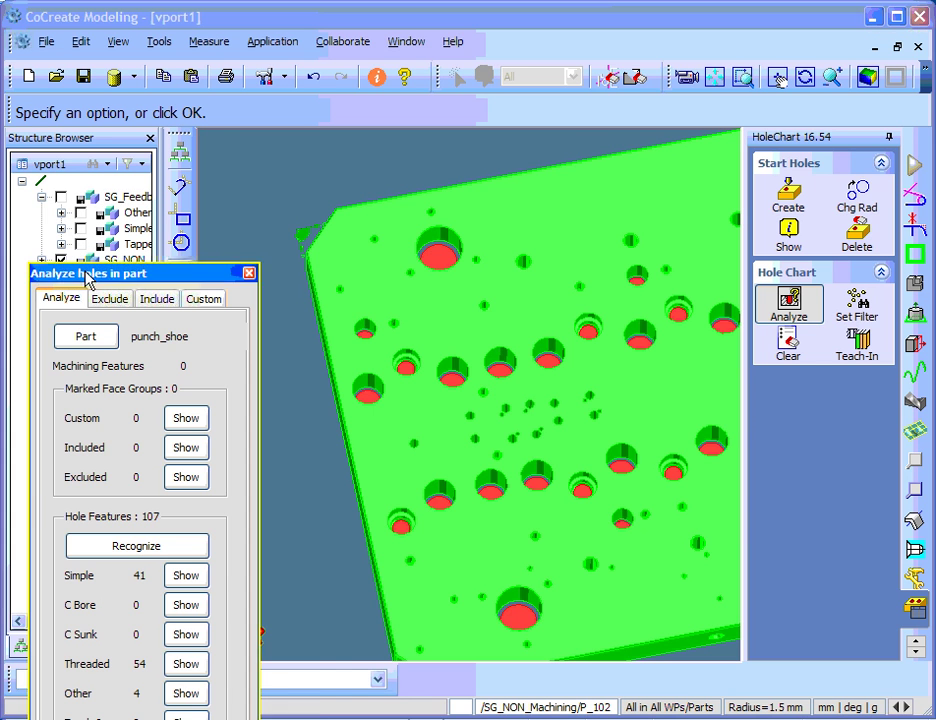
{"action": "left_click_drag", "start_coordinate": [94, 273], "coordinate": [181, 190]}
{"action": "left_click", "coordinate": [61, 260]}
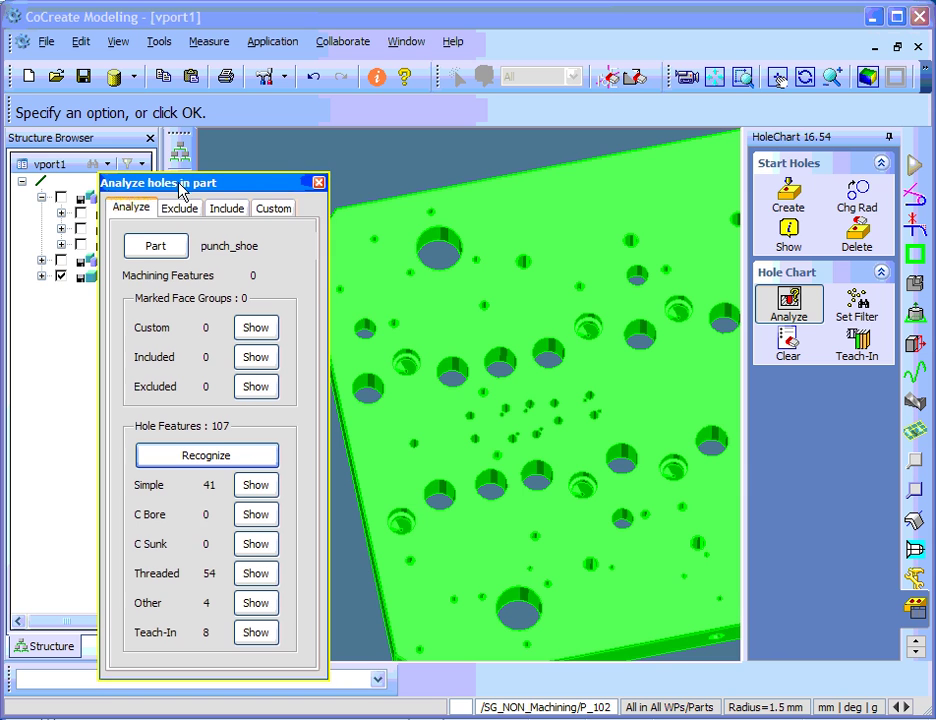
{"action": "left_click", "coordinate": [258, 632]}
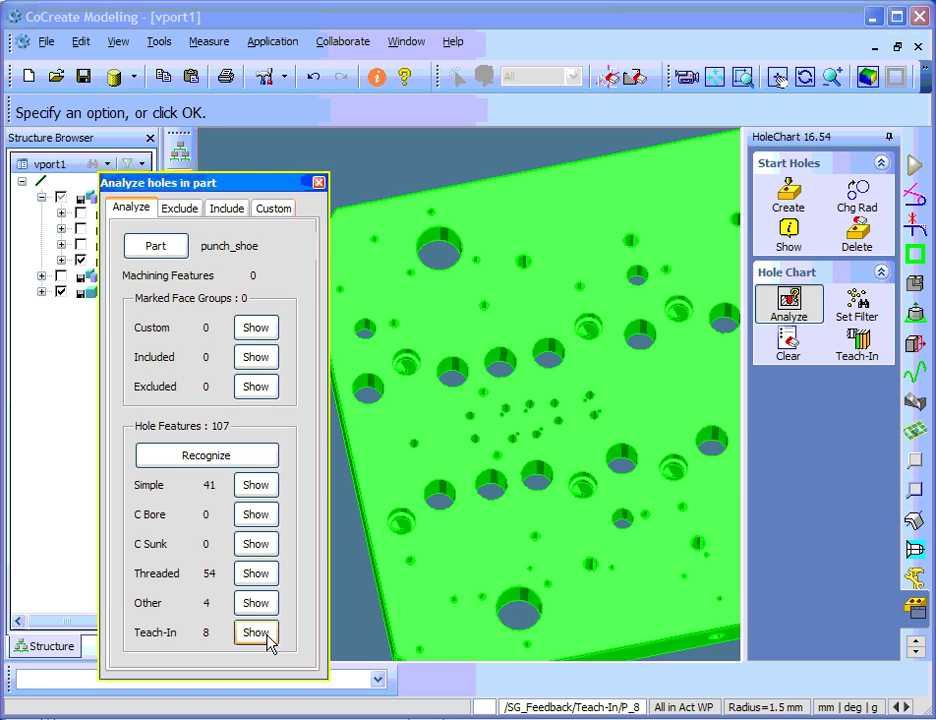
{"action": "left_click", "coordinate": [61, 292]}
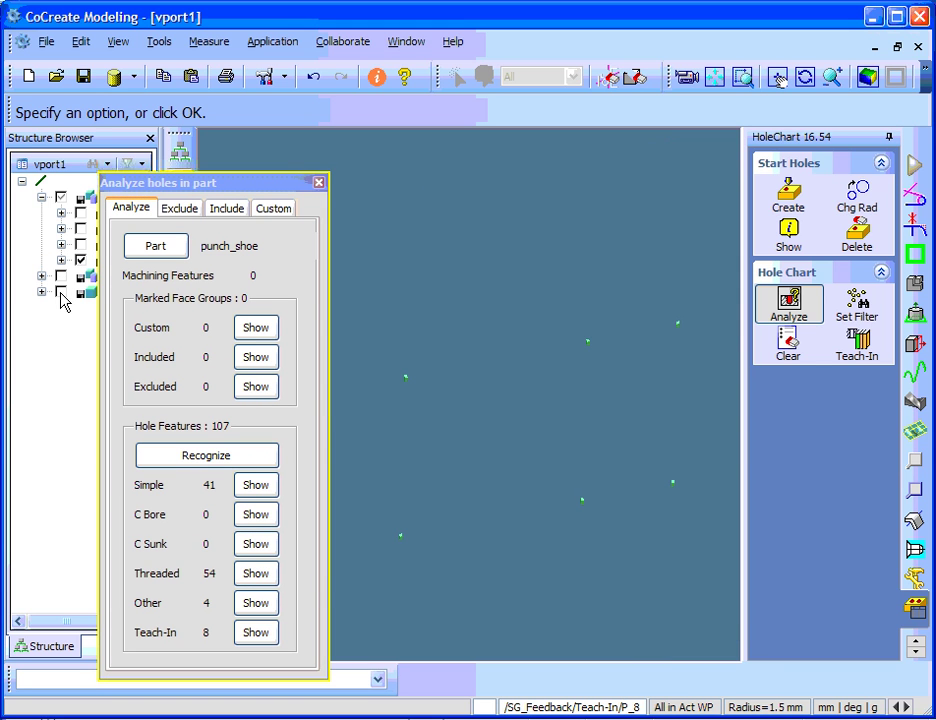
- Inspect the plate's taught holes by toggling punch_shoe visibility and rotating the view, then close the analysis
{"action": "middle_click_drag", "start_coordinate": [470, 278], "coordinate": [605, 380]}
{"action": "scroll", "coordinate": [605, 380], "scroll_direction": "up", "scroll_amount": 2}
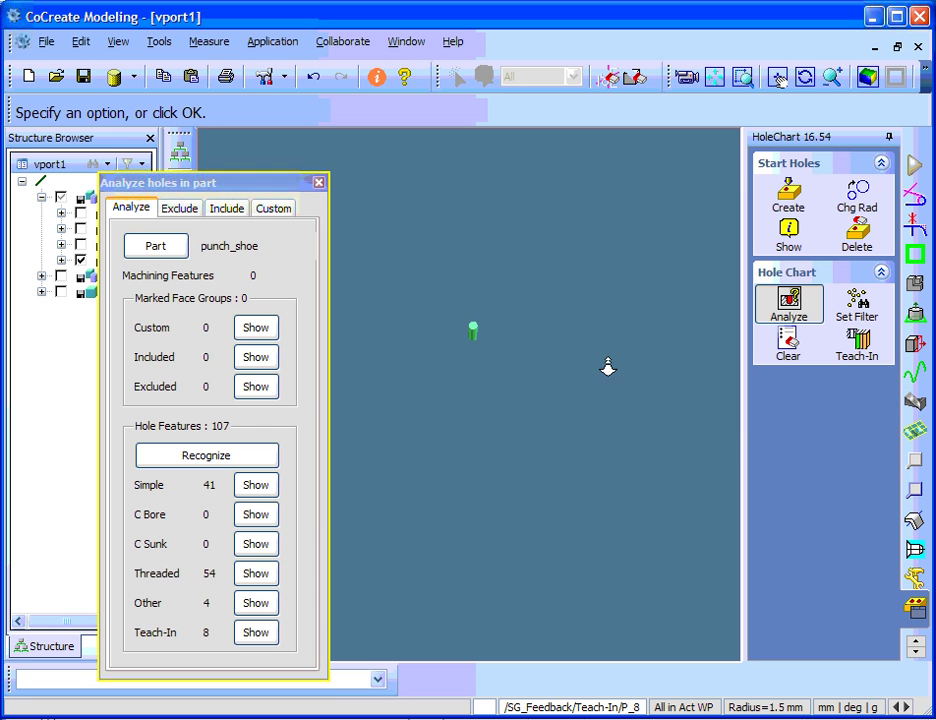
{"action": "left_click", "coordinate": [61, 292]}
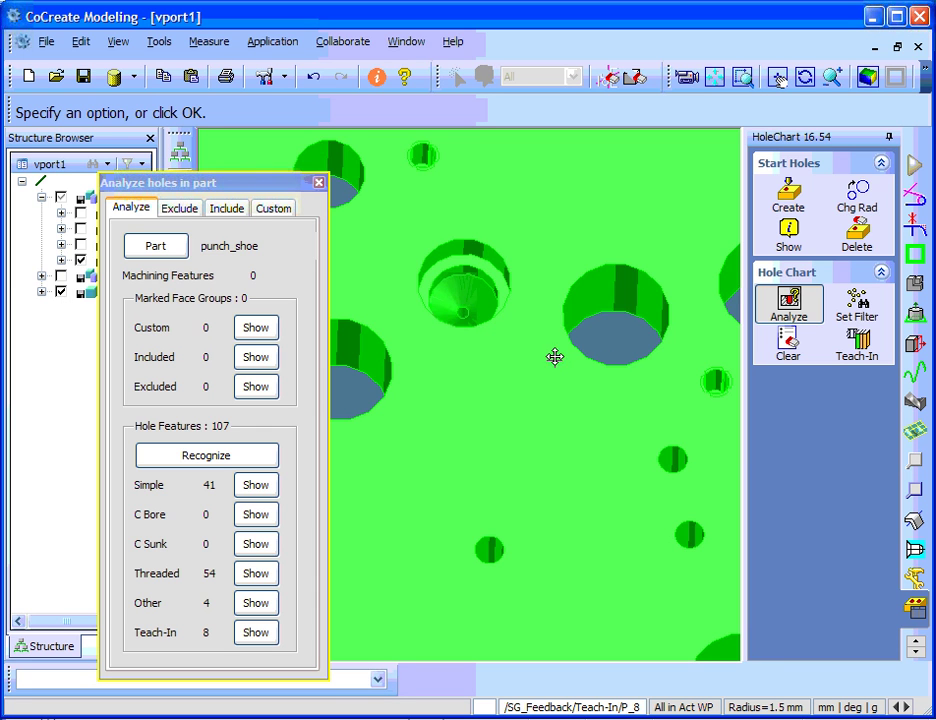
{"action": "middle_click_drag", "start_coordinate": [589, 359], "coordinate": [623, 432]}
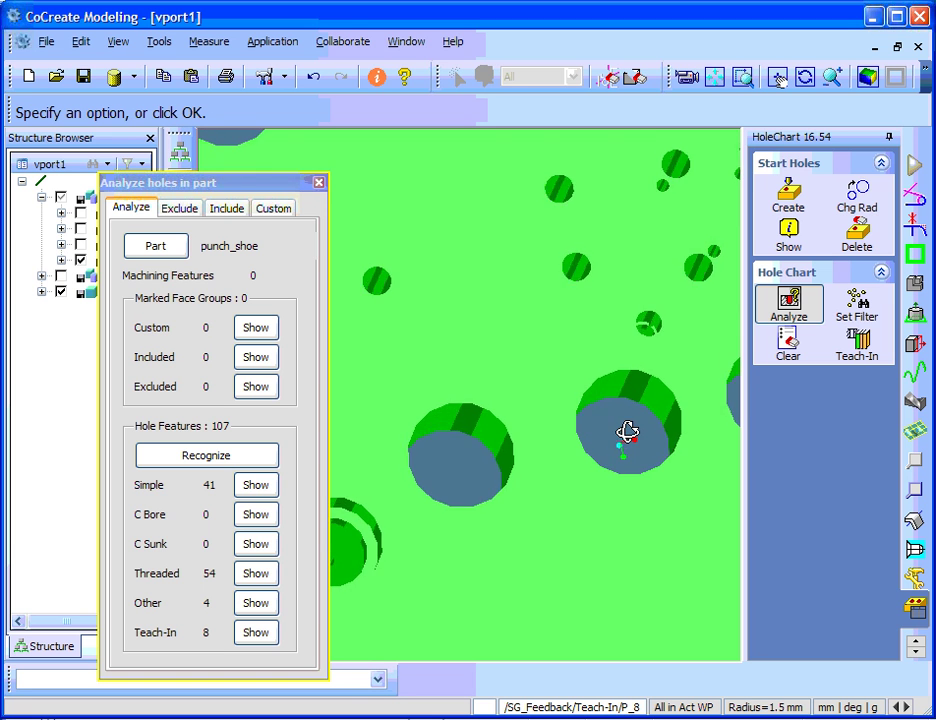
{"action": "middle_click_drag", "start_coordinate": [482, 533], "coordinate": [568, 487]}
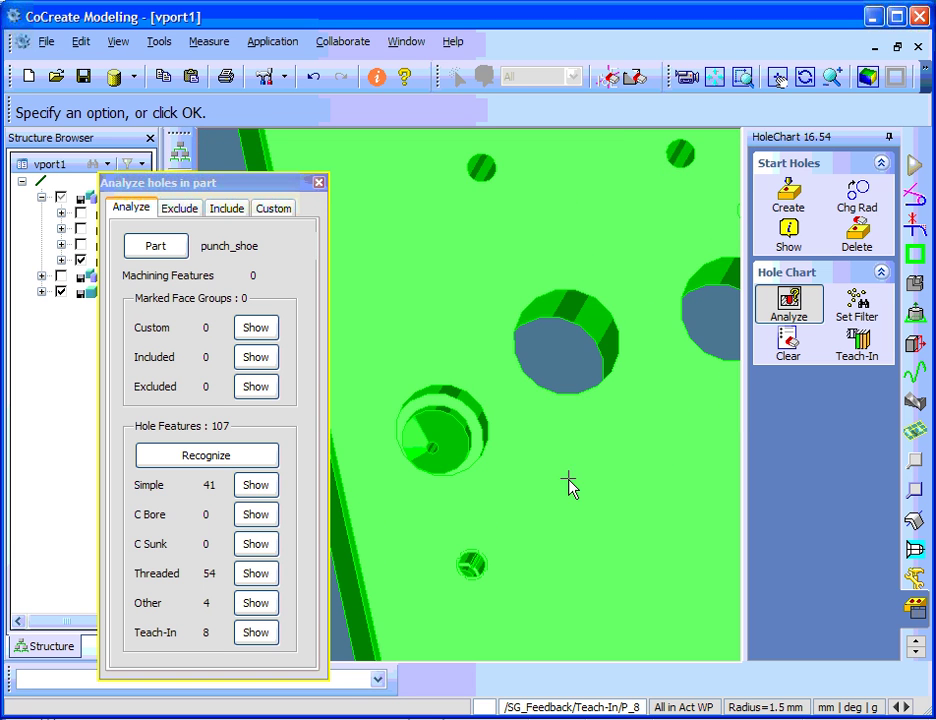
{"action": "left_click", "coordinate": [61, 292]}
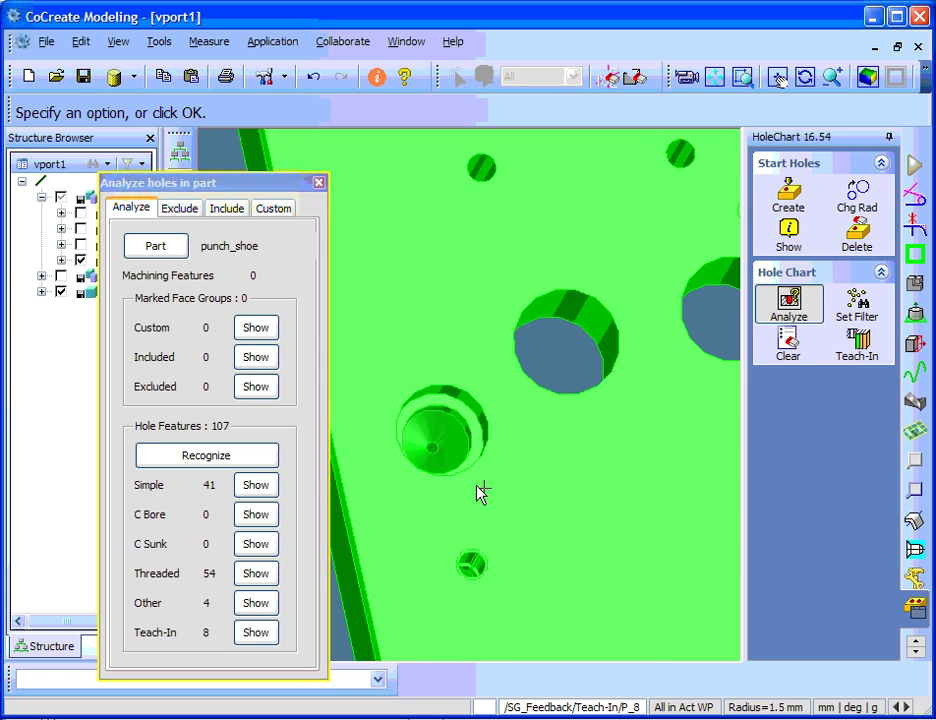
{"action": "middle_click_drag", "start_coordinate": [478, 493], "coordinate": [395, 637]}
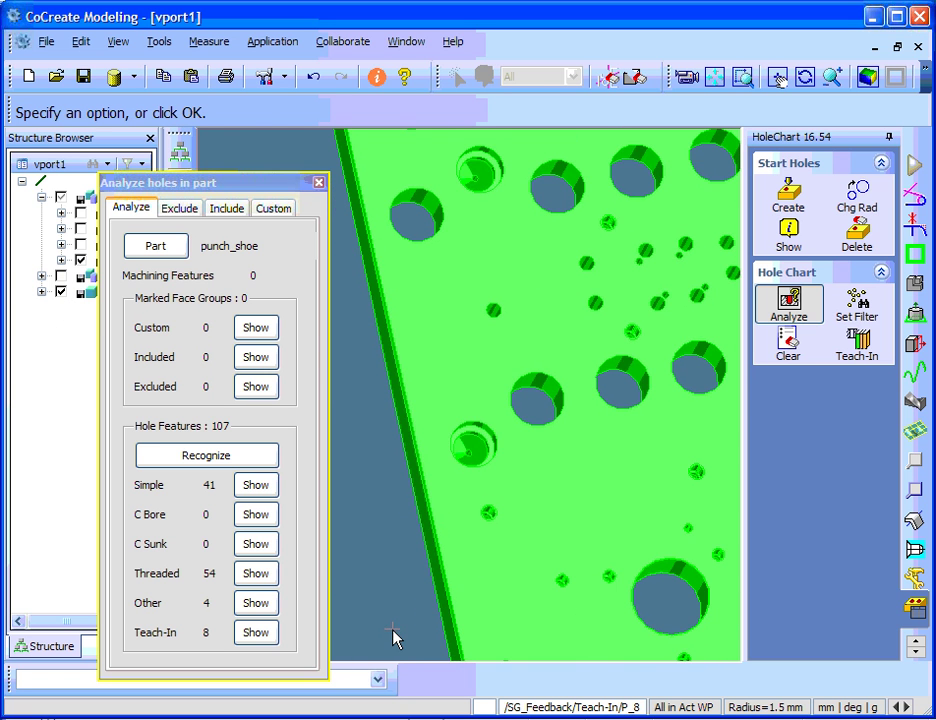
{"action": "scroll", "coordinate": [568, 554], "scroll_direction": "down", "scroll_amount": 5}
{"action": "middle_click_drag", "start_coordinate": [637, 428], "coordinate": [637, 382]}
{"action": "scroll", "coordinate": [553, 376], "scroll_direction": "up", "scroll_amount": 5}
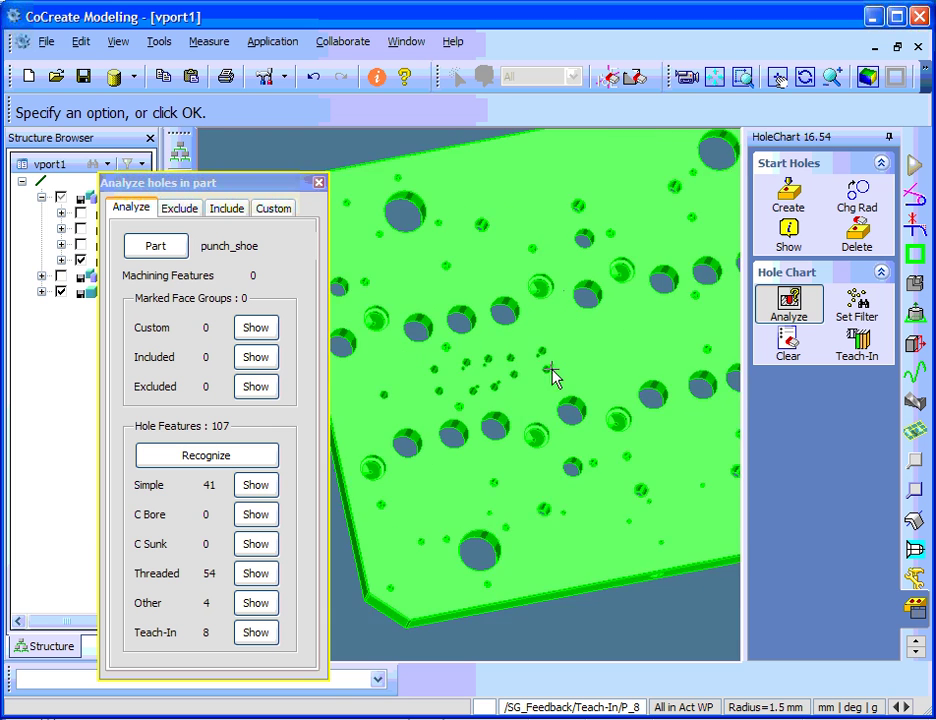
{"action": "middle_click_drag", "start_coordinate": [553, 376], "coordinate": [510, 405]}
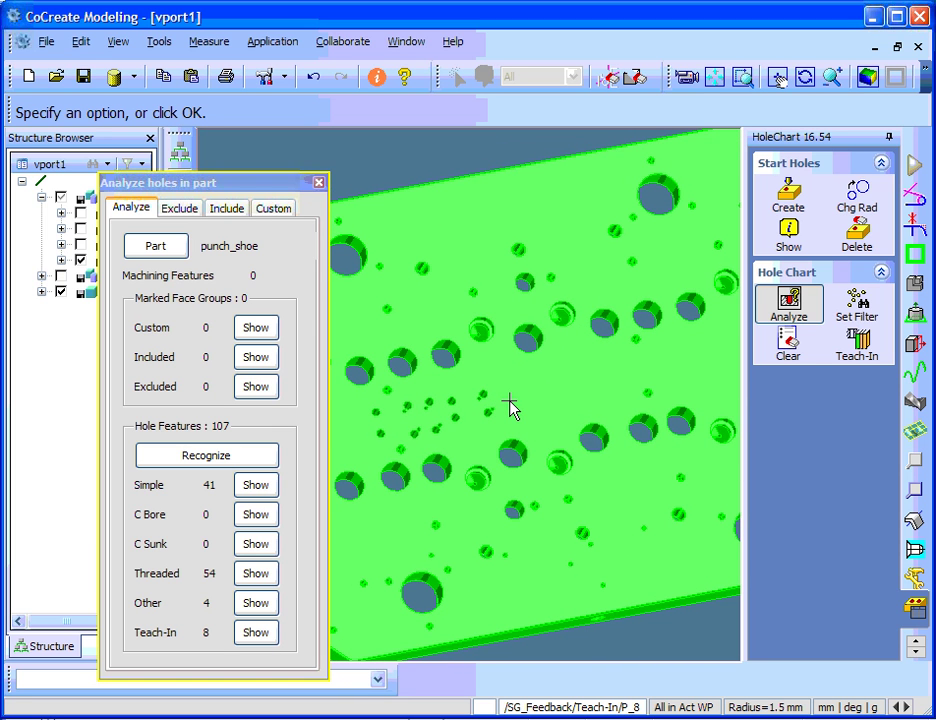
{"action": "left_click", "coordinate": [318, 182]}
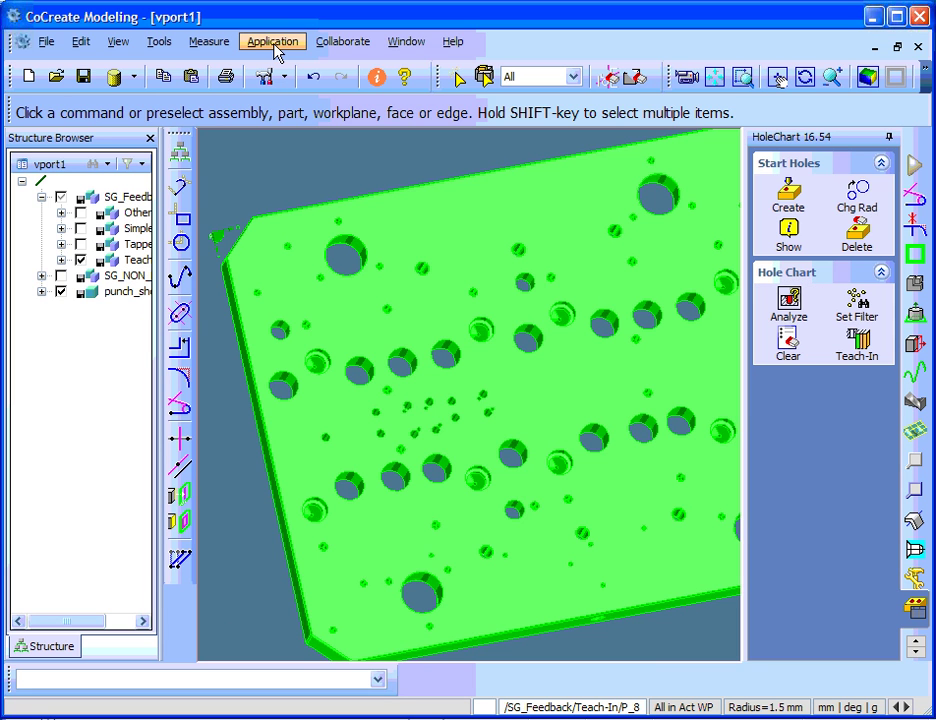
- Switch to the Annotation application and start Hole Table Create from the HoleChart panel
{"action": "left_click", "coordinate": [273, 45]}
{"action": "left_click", "coordinate": [294, 84]}
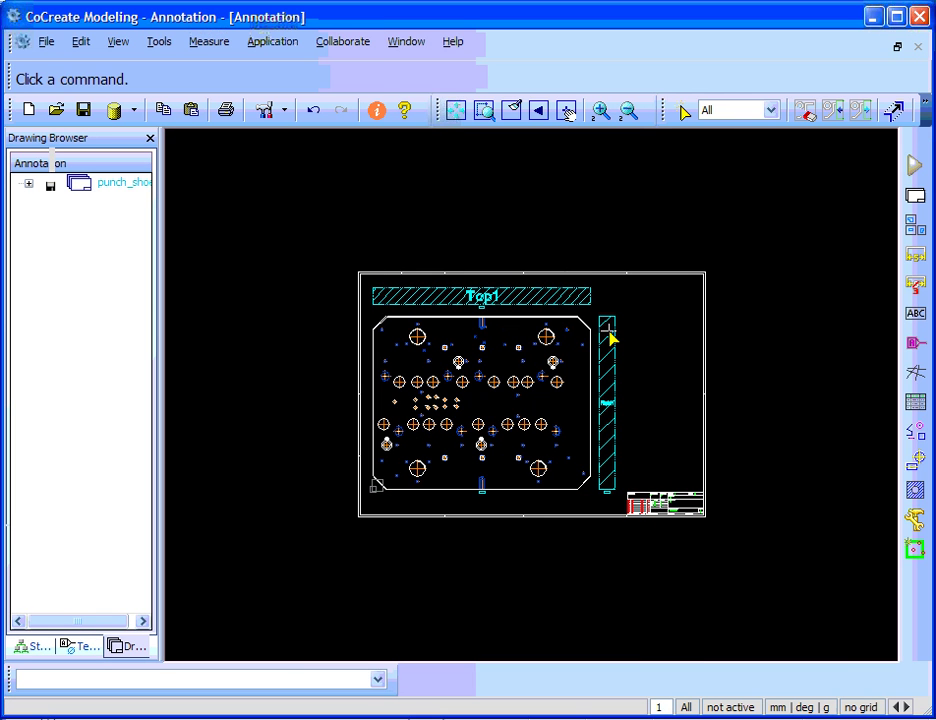
{"action": "left_click", "coordinate": [914, 548]}
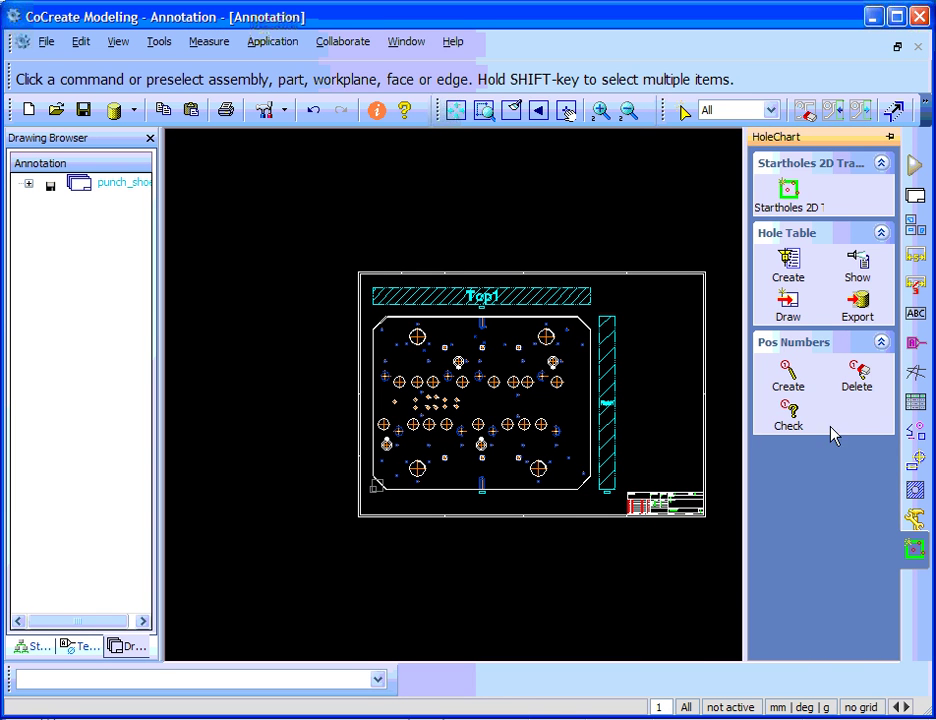
{"action": "left_click", "coordinate": [789, 266]}
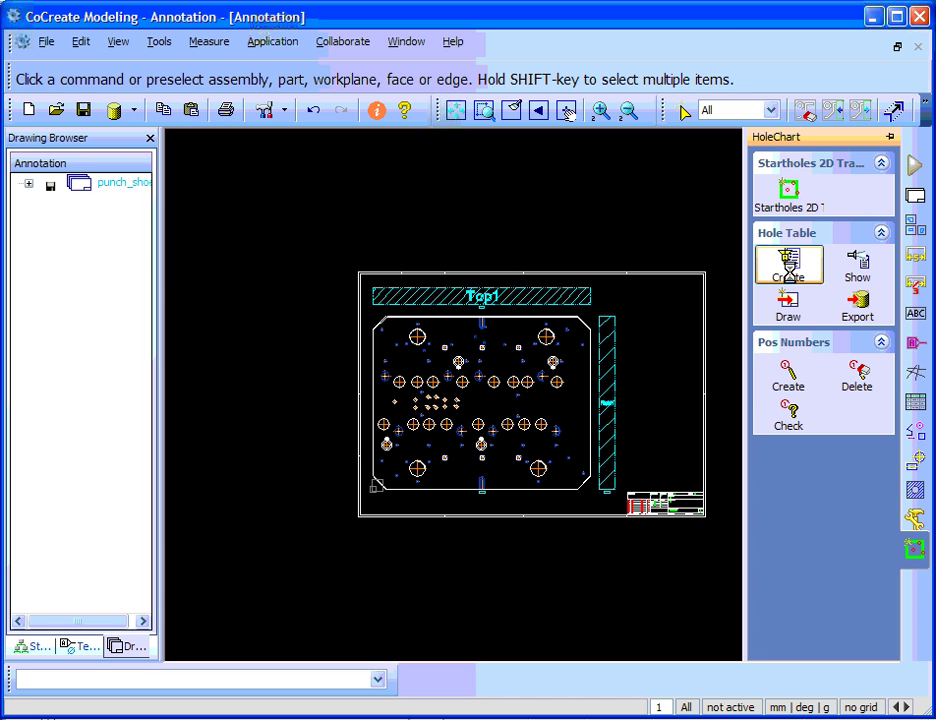
- Pick the Top1 view for the hole table, update it, and dismiss the unmatched-circles message
{"action": "left_click", "coordinate": [577, 212]}
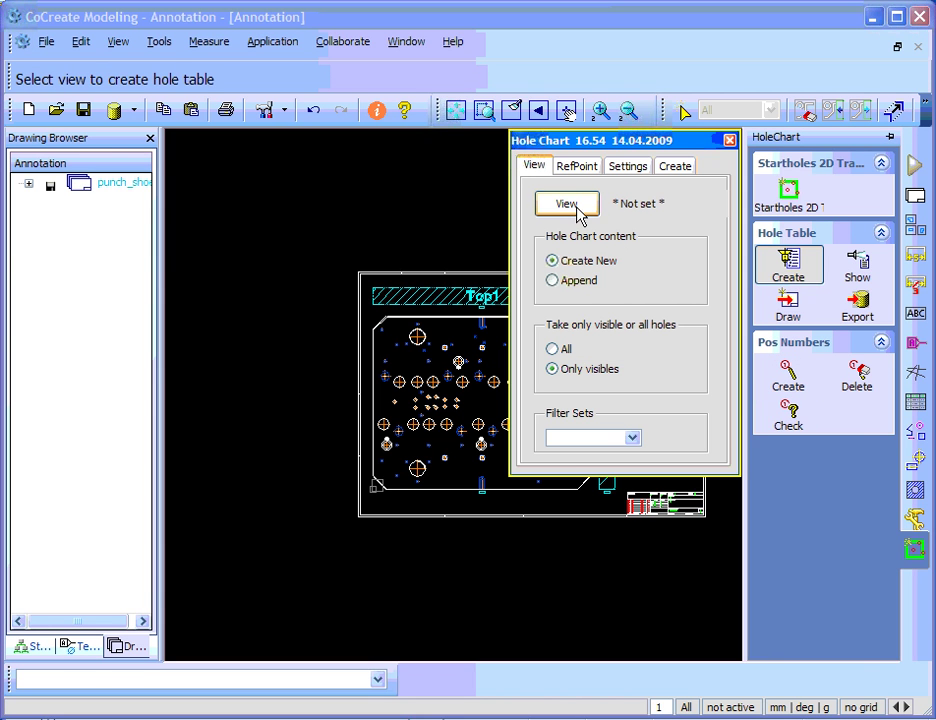
{"action": "left_click", "coordinate": [485, 345]}
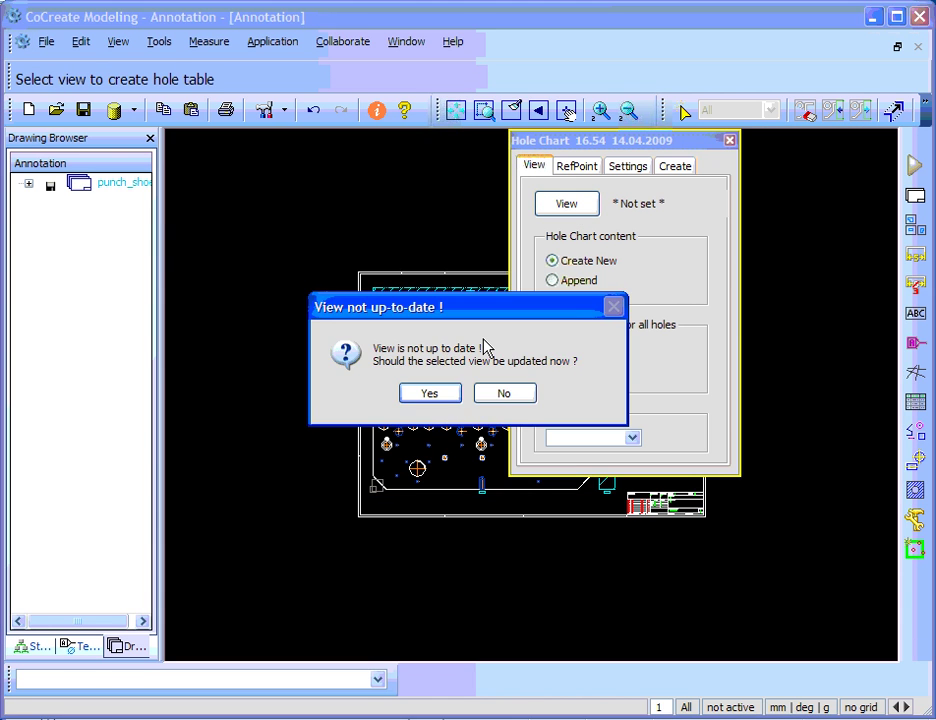
{"action": "left_click", "coordinate": [437, 399]}
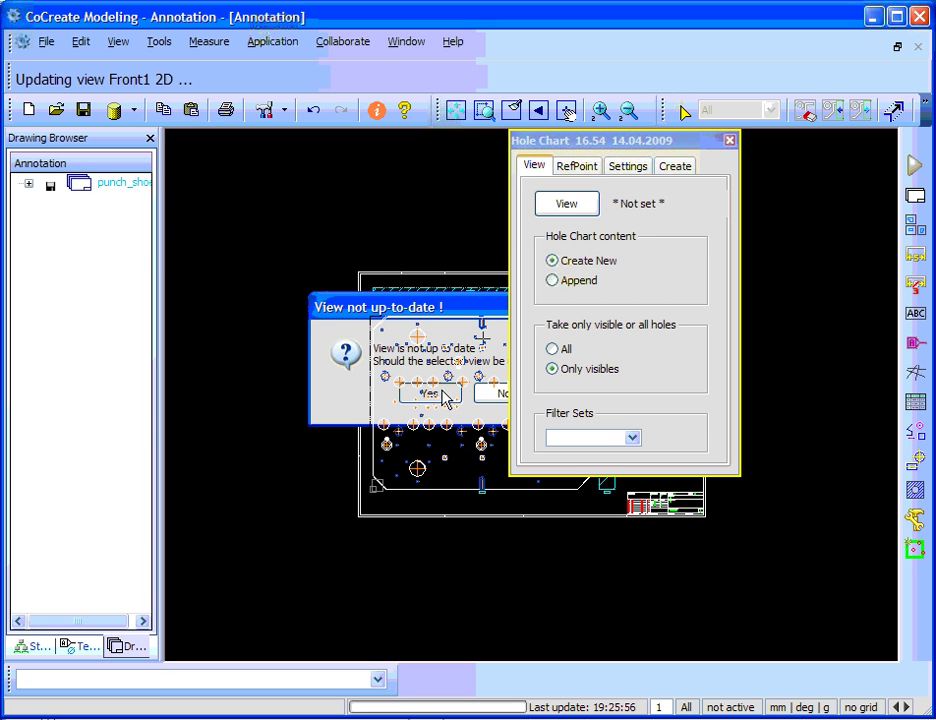
{"action": "left_click", "coordinate": [585, 168]}
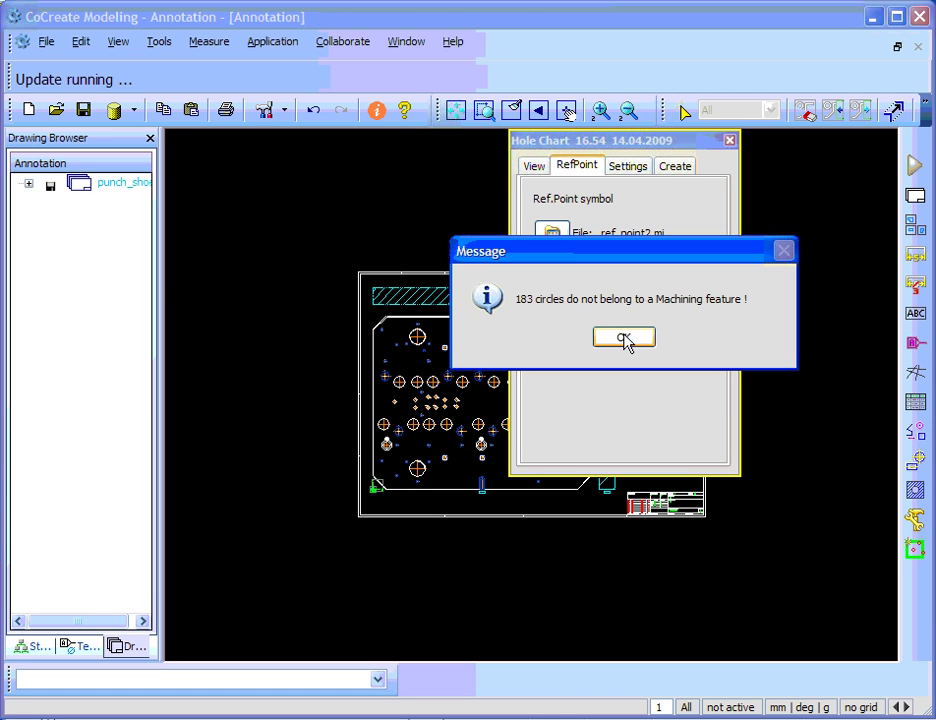
{"action": "left_click", "coordinate": [624, 341]}
- Acknowledge the message and run Create hole chart from the Create tab of the setup dialog
{"action": "left_click", "coordinate": [623, 338]}
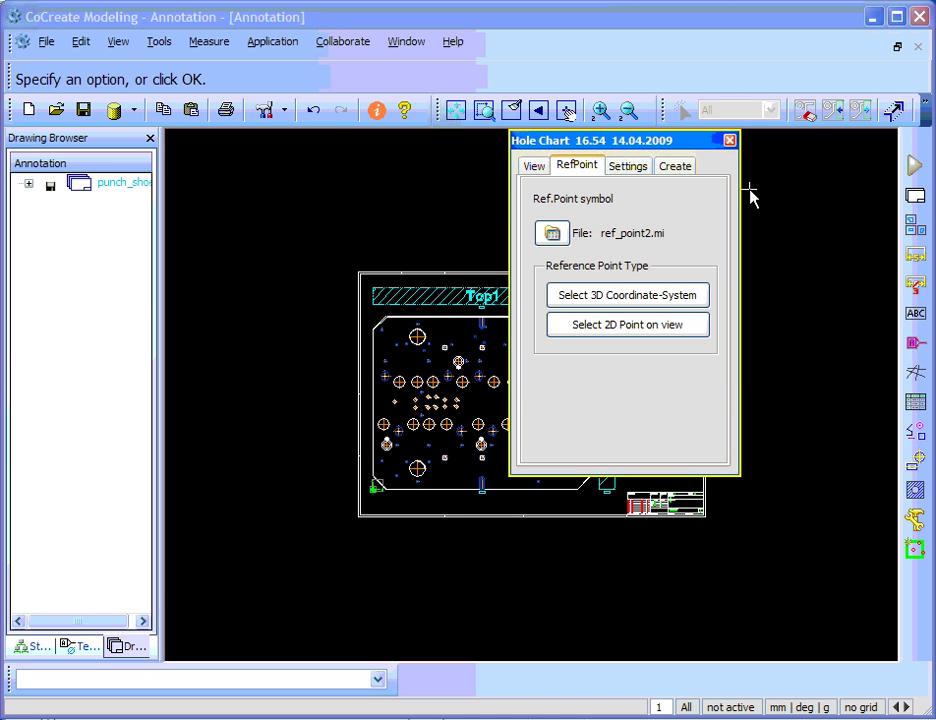
{"action": "left_click", "coordinate": [677, 166]}
{"action": "left_click_drag", "start_coordinate": [670, 147], "coordinate": [286, 143]}
{"action": "scroll", "coordinate": [554, 372], "scroll_direction": "up", "scroll_amount": 5}
{"action": "scroll", "coordinate": [712, 390], "scroll_direction": "down", "scroll_amount": 3}
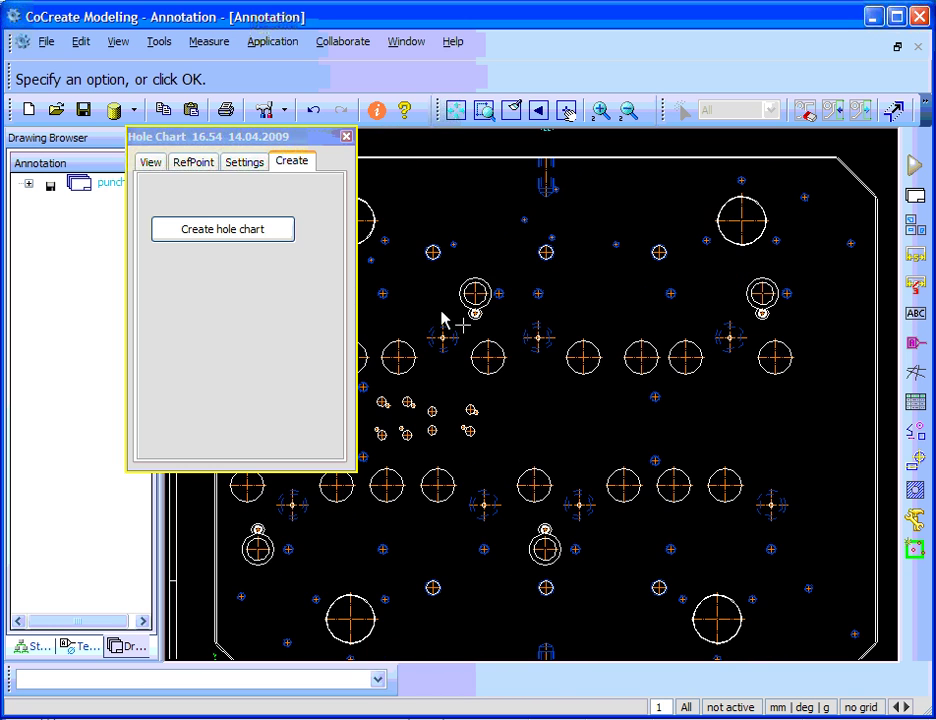
{"action": "left_click", "coordinate": [250, 229]}
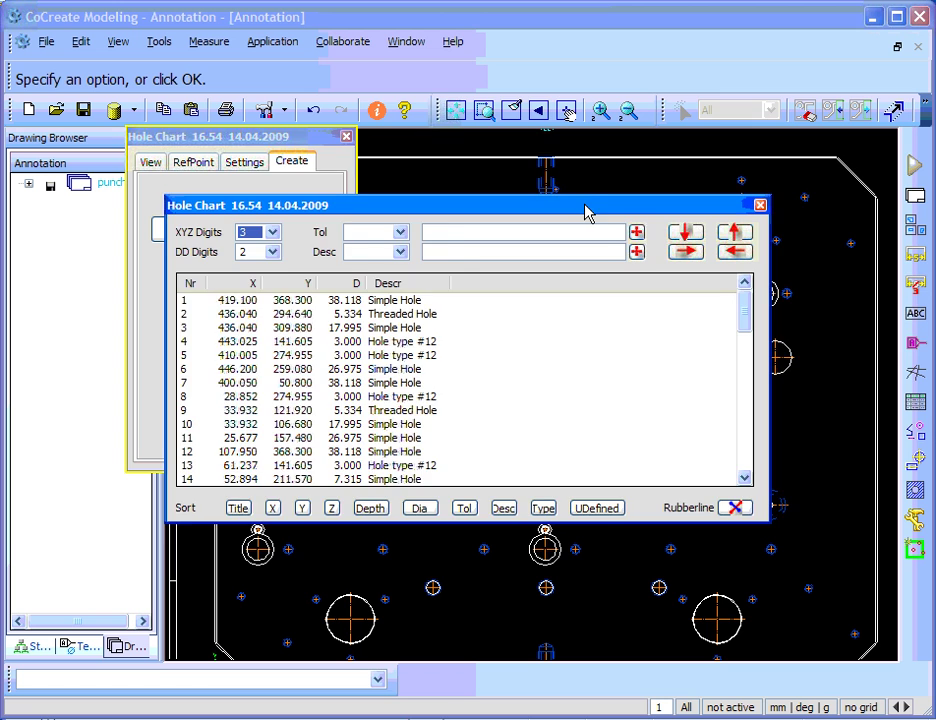
- Sort the hole list by Depth then Desc so Hole type #12 leads, and close the setup dialog
{"action": "left_click_drag", "start_coordinate": [585, 209], "coordinate": [786, 122]}
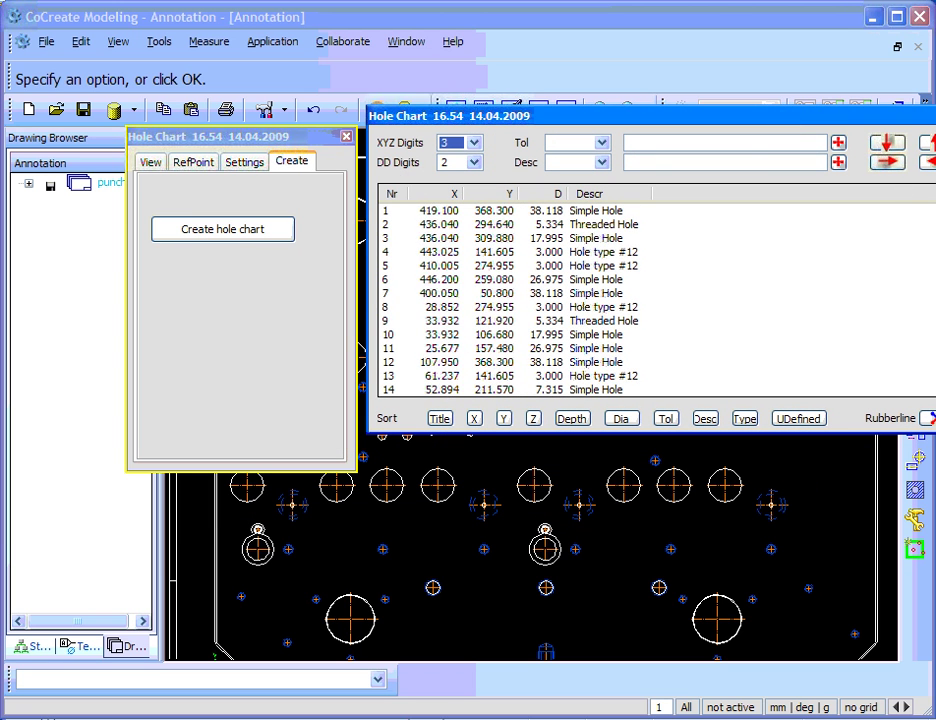
{"action": "scroll", "coordinate": [640, 300], "scroll_direction": "down", "scroll_amount": 12}
{"action": "scroll", "coordinate": [510, 300], "scroll_direction": "down", "scroll_amount": 3}
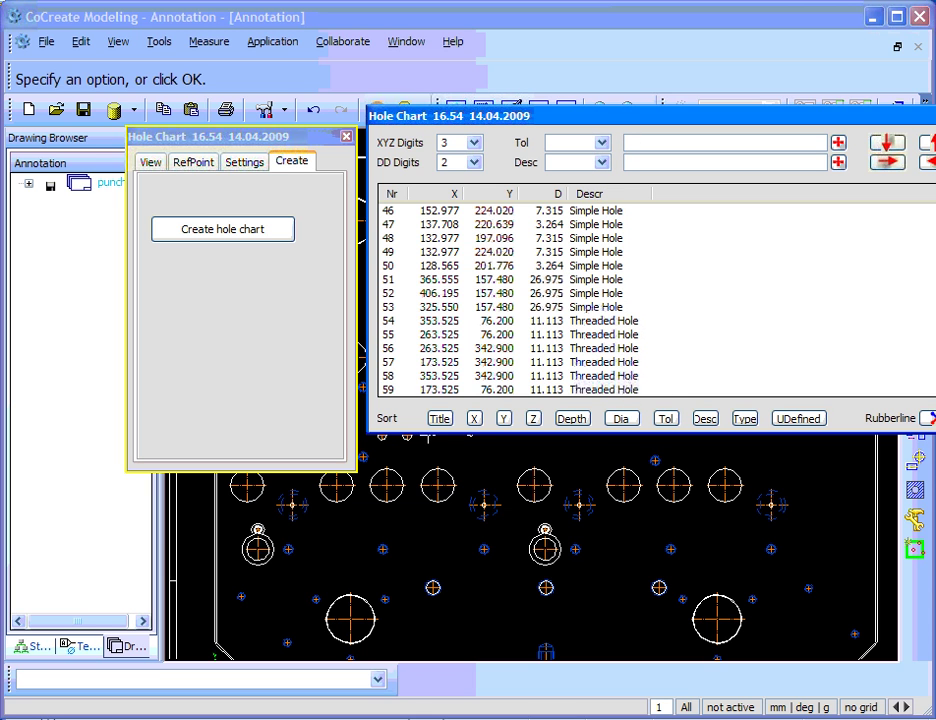
{"action": "scroll", "coordinate": [510, 300], "scroll_direction": "up", "scroll_amount": 5}
{"action": "scroll", "coordinate": [510, 300], "scroll_direction": "up", "scroll_amount": 9}
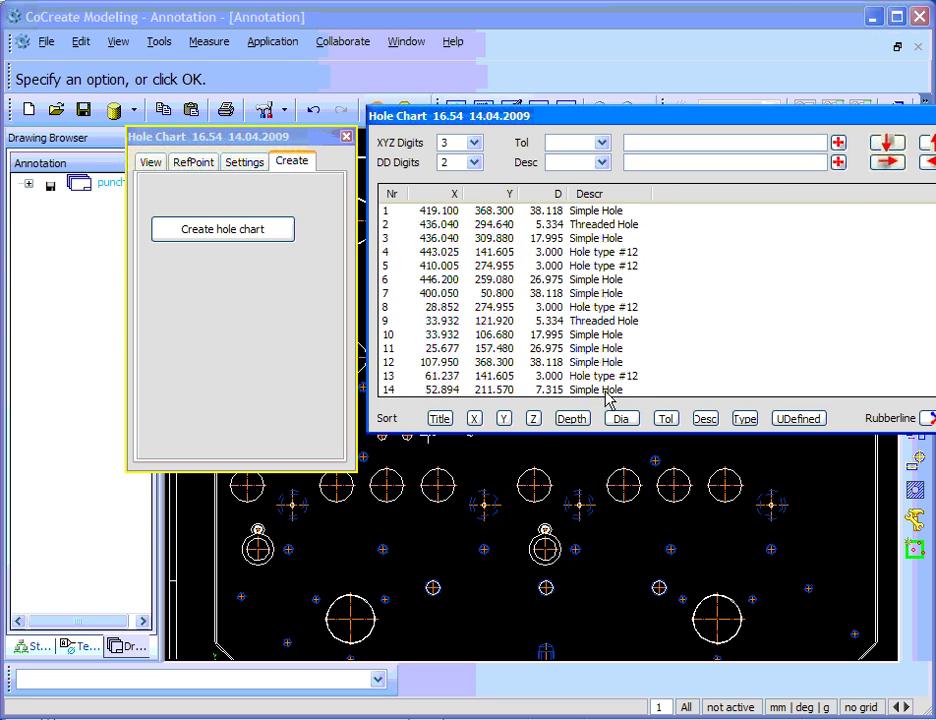
{"action": "left_click", "coordinate": [575, 420]}
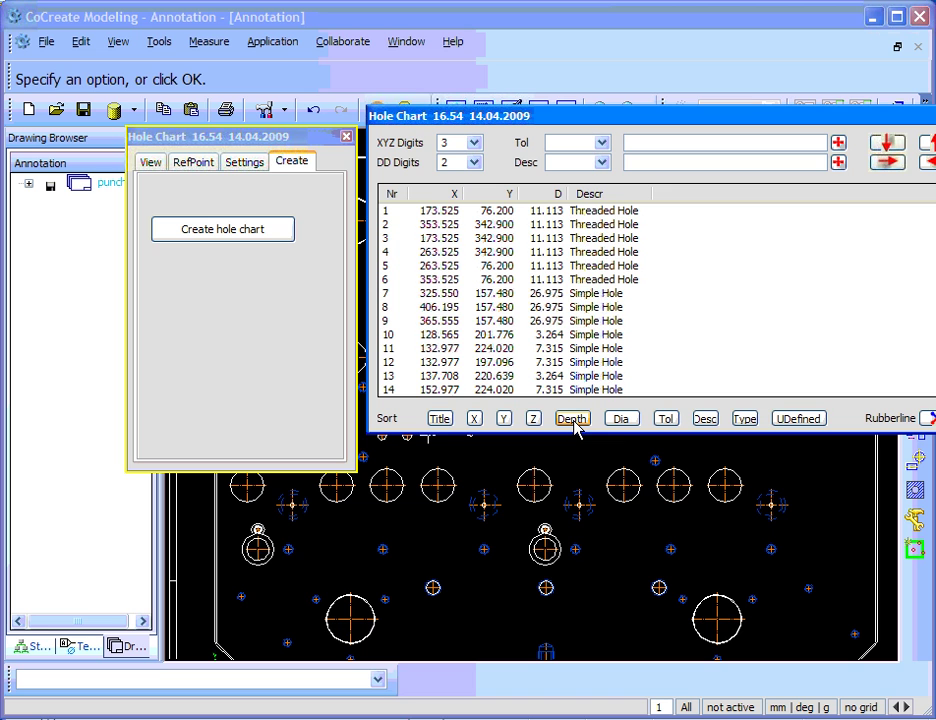
{"action": "left_click", "coordinate": [705, 420]}
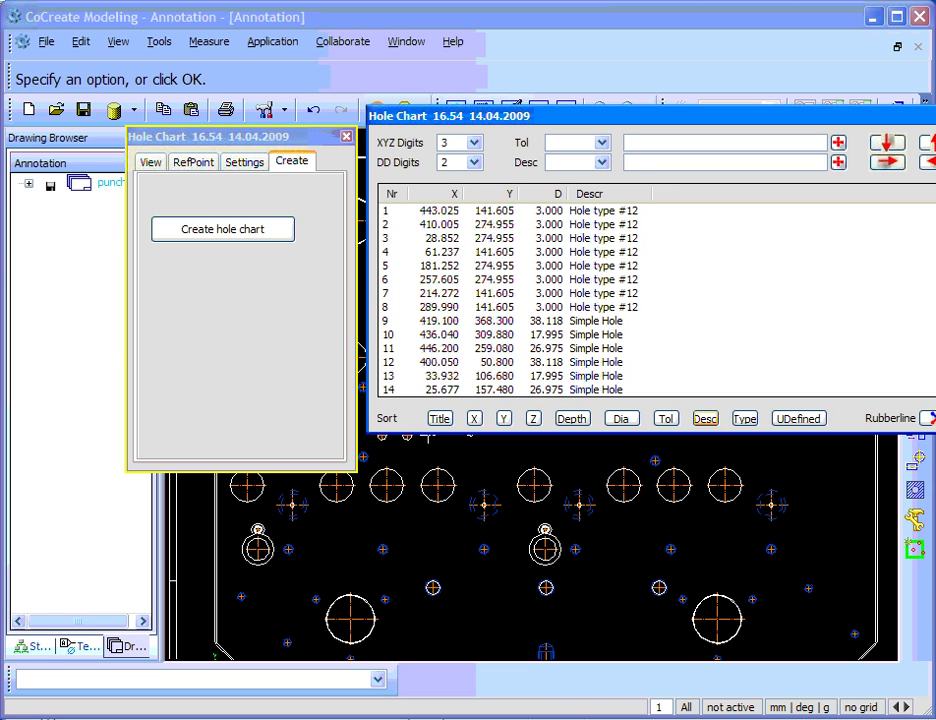
{"action": "left_click", "coordinate": [347, 140]}
{"action": "left_click_drag", "start_coordinate": [441, 119], "coordinate": [650, 72]}
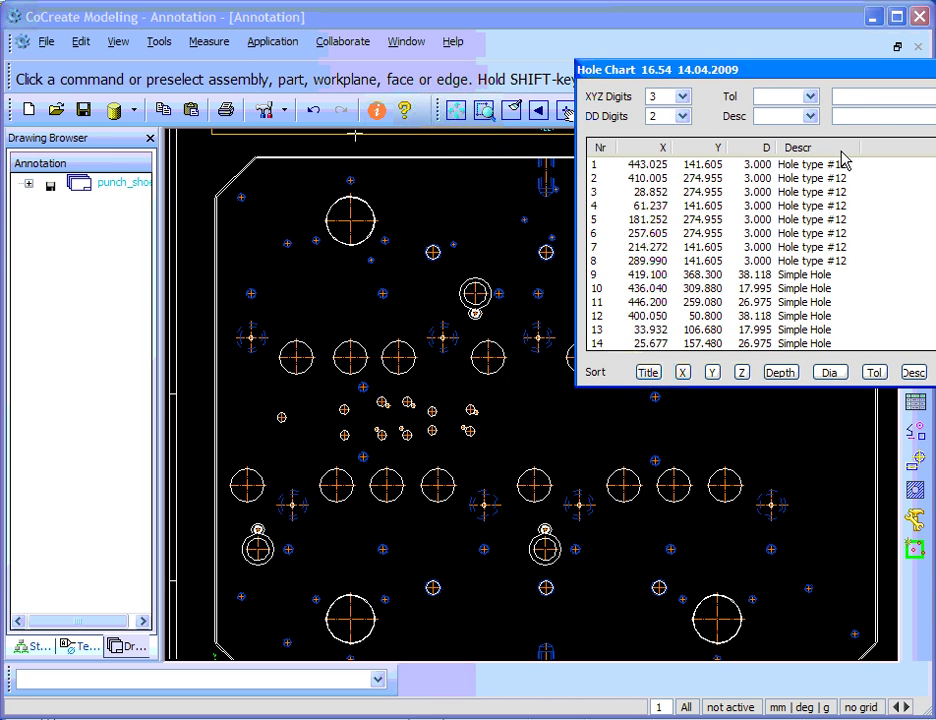
- Step through hole list rows 1 to 5, checking each against its hole in the drawing
{"action": "left_click", "coordinate": [838, 164]}
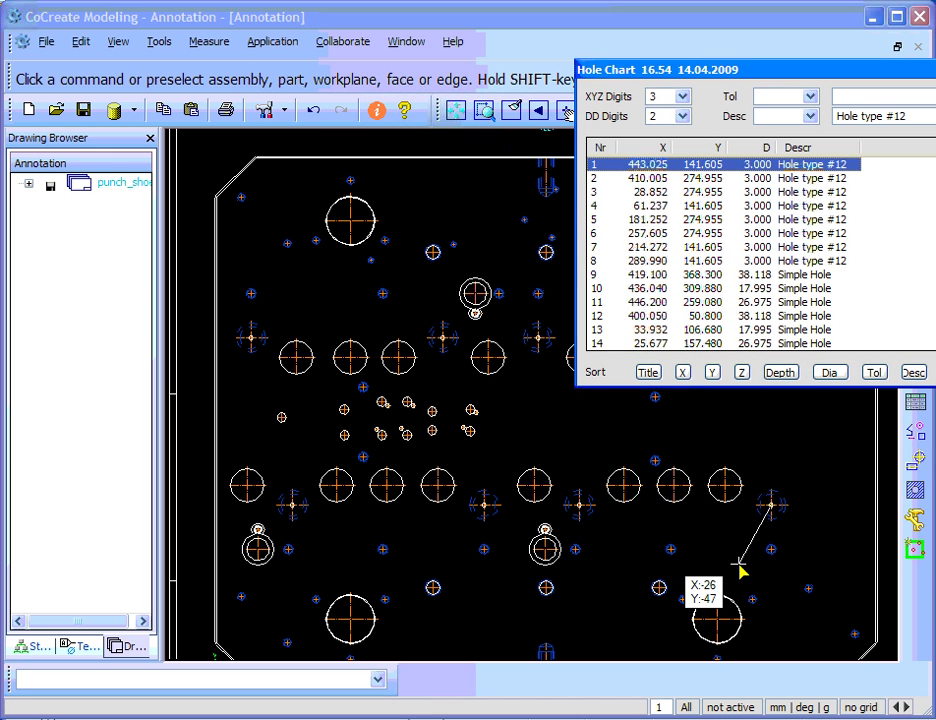
{"action": "key", "text": "Down"}
{"action": "key", "text": "Down"}
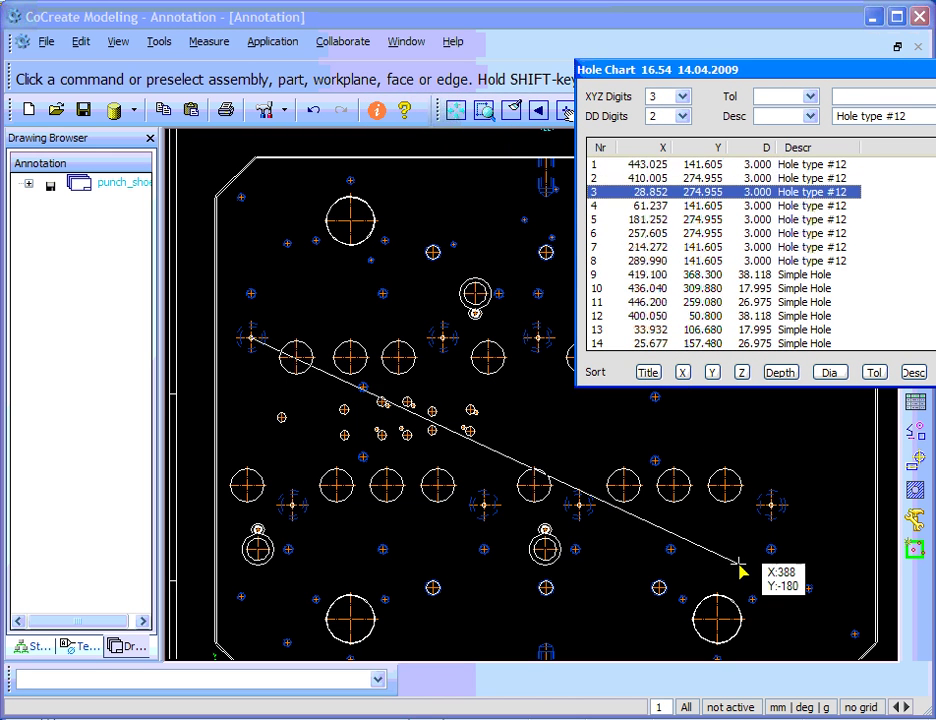
{"action": "key", "text": "Down"}
{"action": "key", "text": "Down"}
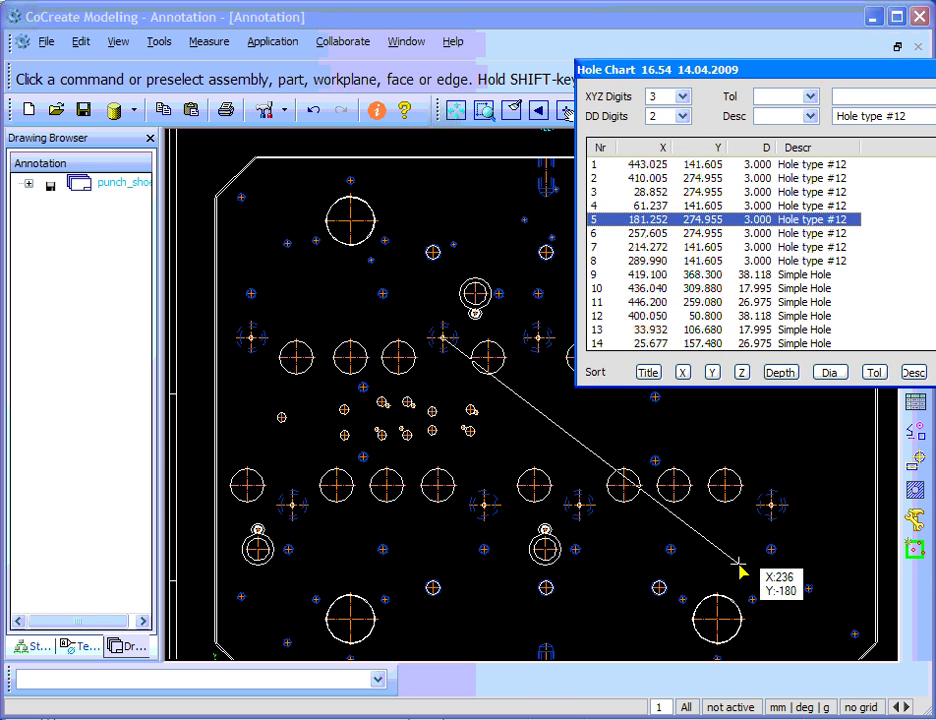
{"action": "key", "text": "Down"}
{"action": "key", "text": "Down"}
{"action": "key", "text": "Down"}
{"action": "key", "text": "Down"}
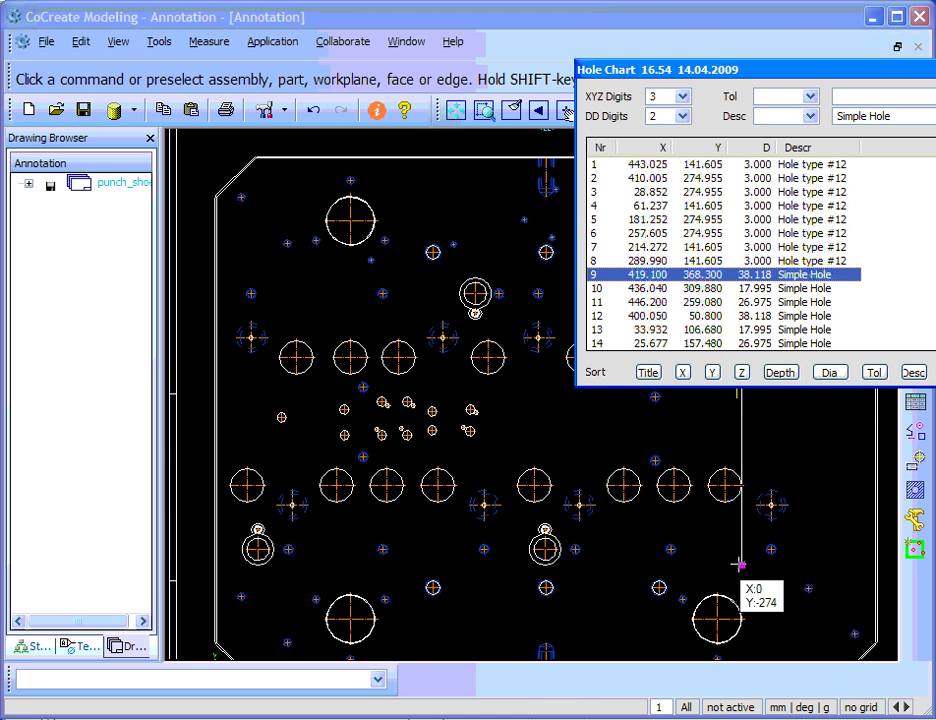
{"action": "left_click_drag", "start_coordinate": [933, 72], "coordinate": [762, 26]}
{"action": "scroll", "coordinate": [550, 200], "scroll_direction": "down", "scroll_amount": 9}
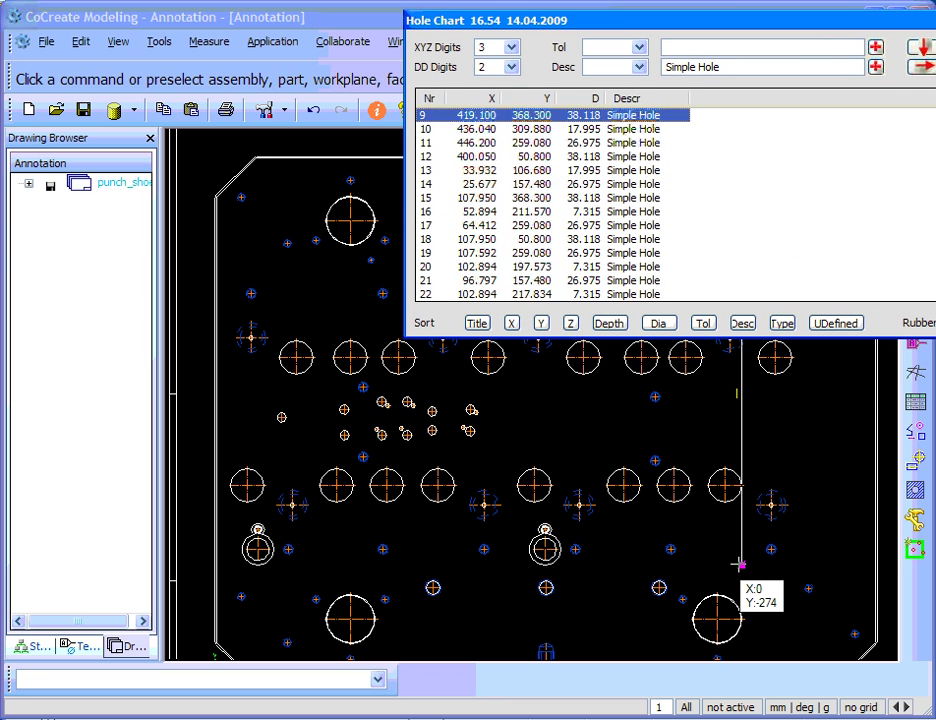
{"action": "scroll", "coordinate": [550, 200], "scroll_direction": "down", "scroll_amount": 6}
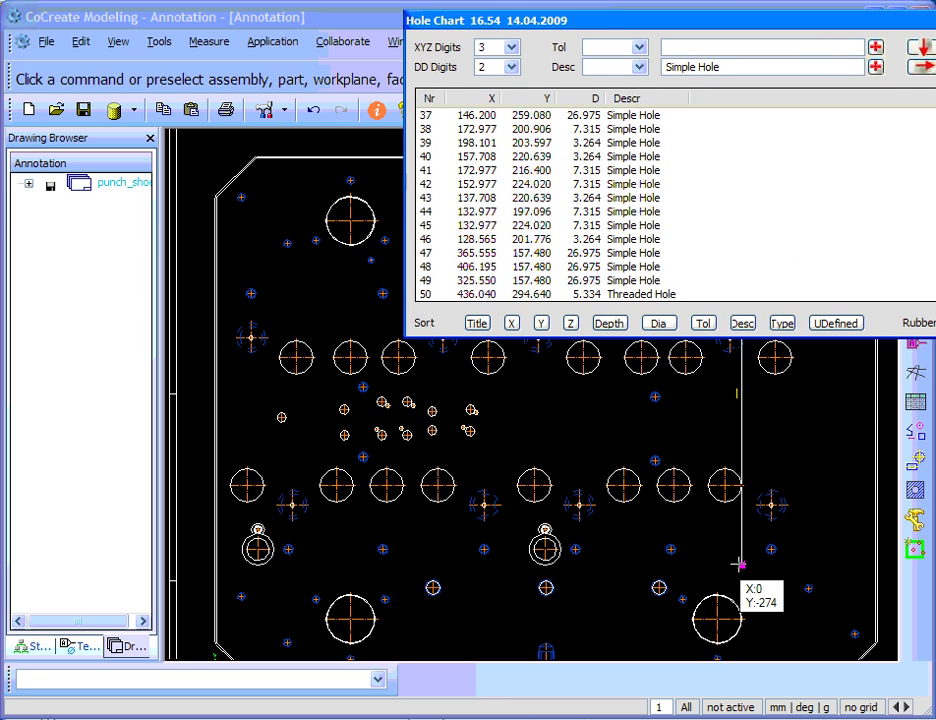
- Check the Threaded Hole entries from hole 50 through 55 against the drawing
{"action": "left_click", "coordinate": [668, 174]}
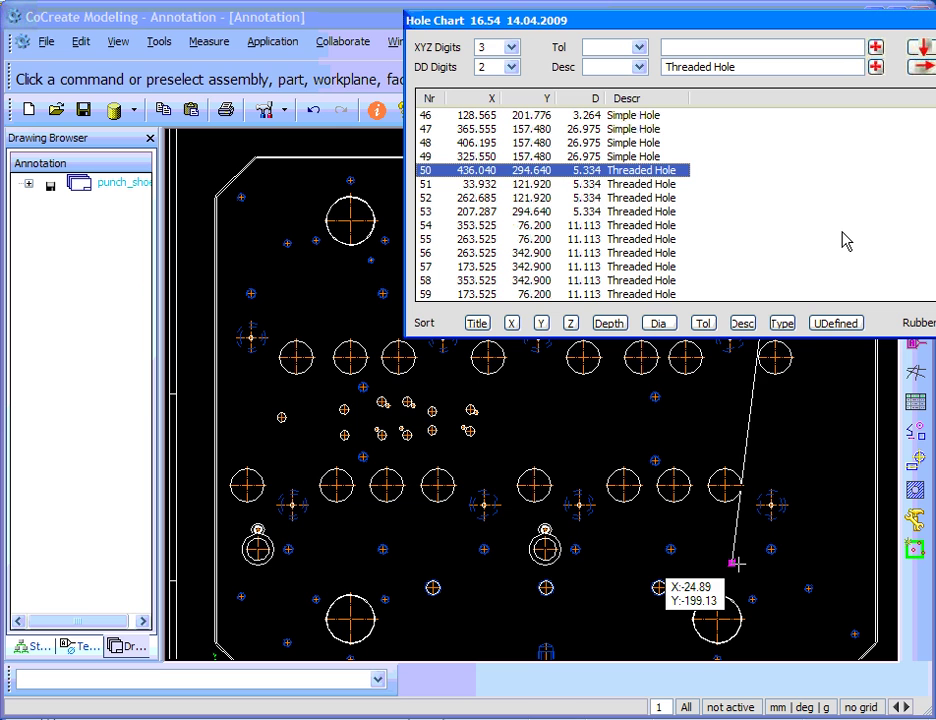
{"action": "key", "text": "Down"}
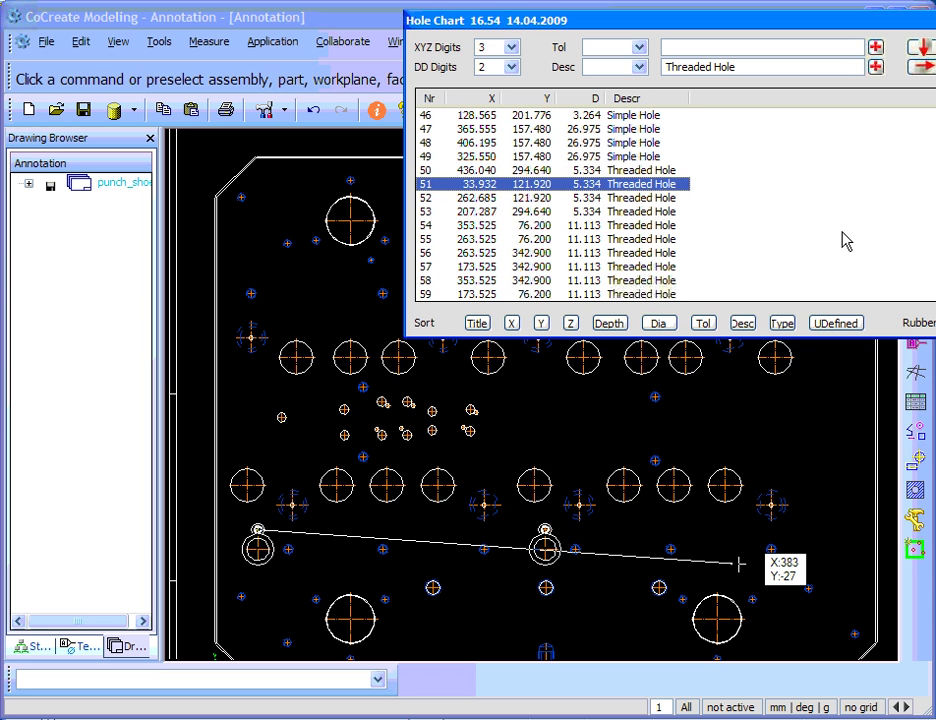
{"action": "key", "text": "Down"}
{"action": "key", "text": "Down"}
{"action": "key", "text": "Down"}
{"action": "key", "text": "Down"}
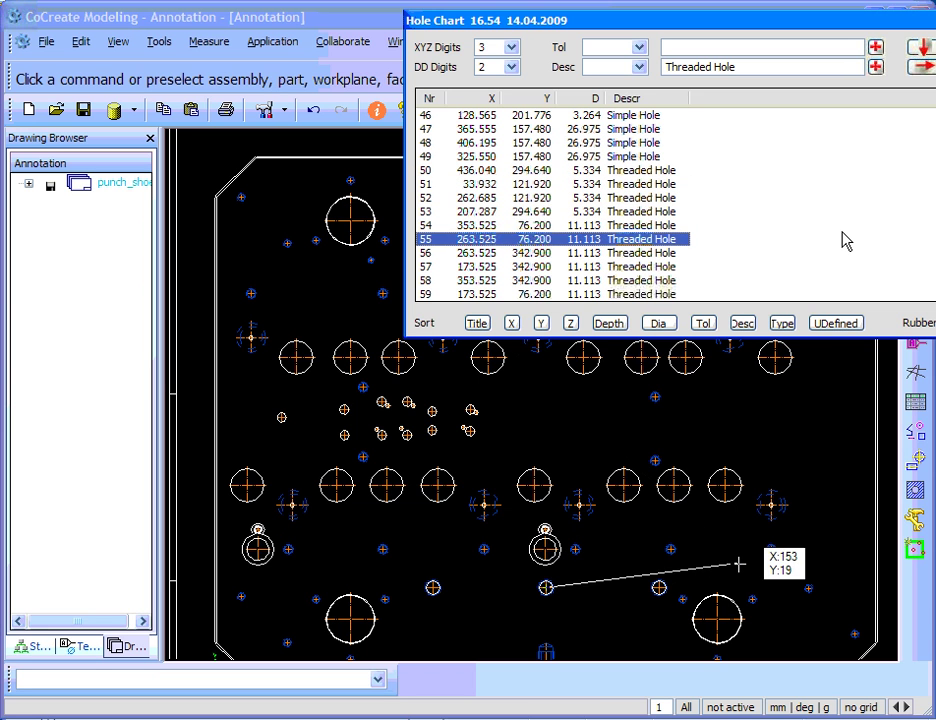
{"action": "key", "text": "Down"}
{"action": "key", "text": "Down"}
{"action": "key", "text": "Down"}
{"action": "key", "text": "Down"}
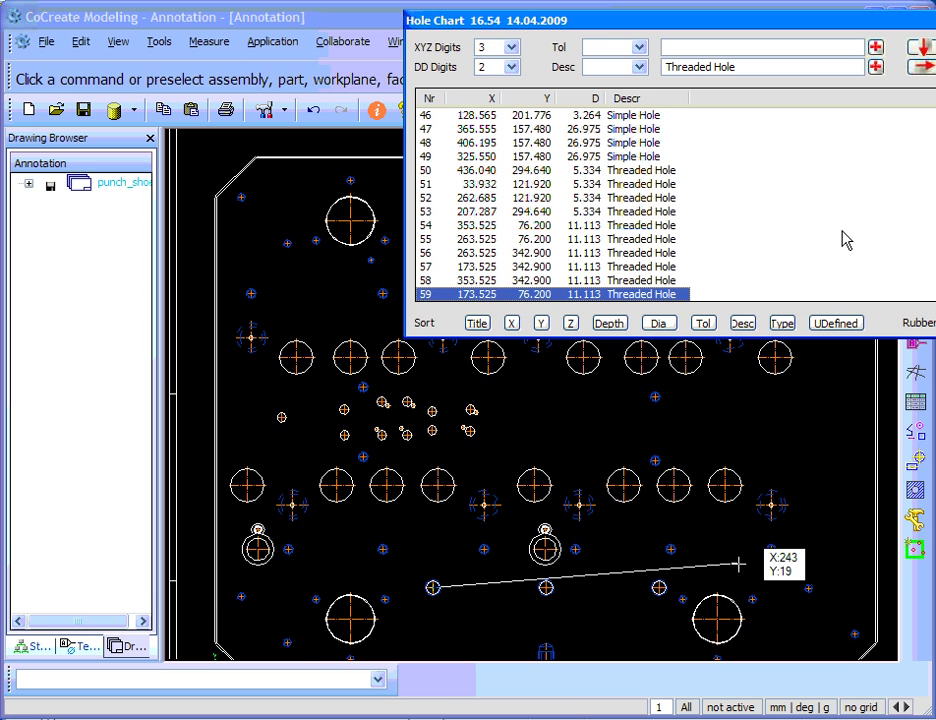
{"action": "scroll", "coordinate": [832, 510], "scroll_direction": "up", "scroll_amount": 5}
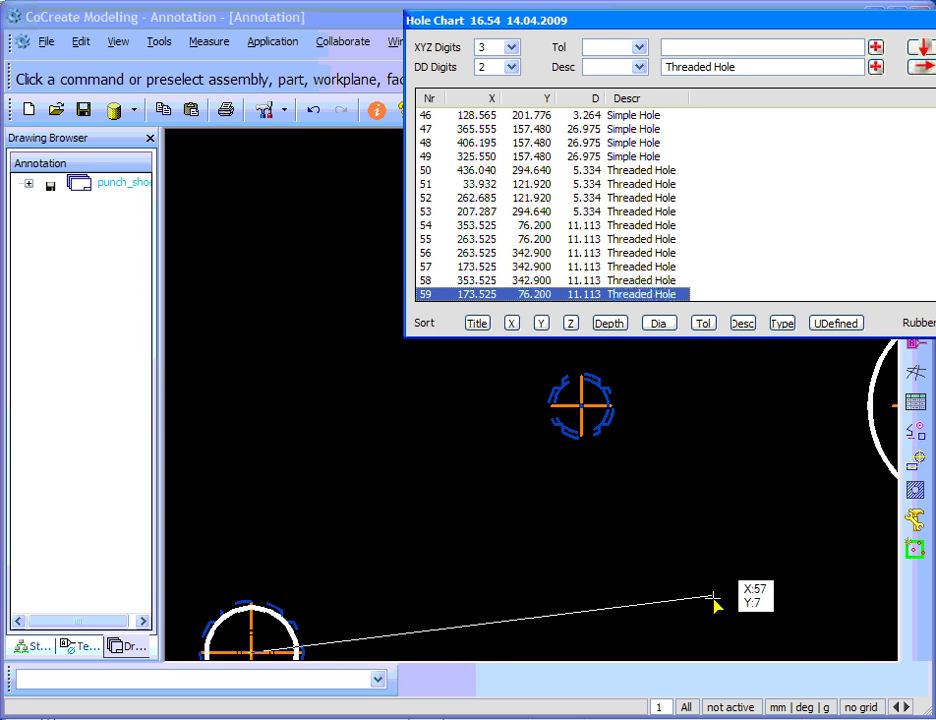
{"action": "scroll", "coordinate": [690, 500], "scroll_direction": "down", "scroll_amount": 3}
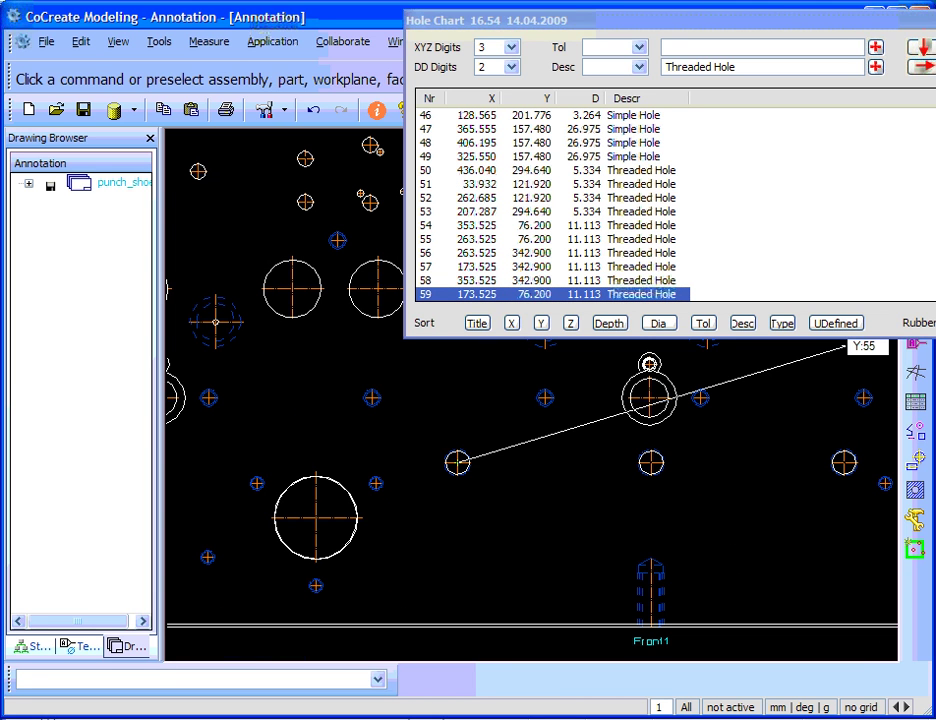
{"action": "scroll", "coordinate": [890, 290], "scroll_direction": "up", "scroll_amount": 2}
{"action": "scroll", "coordinate": [550, 200], "scroll_direction": "up", "scroll_amount": 10}
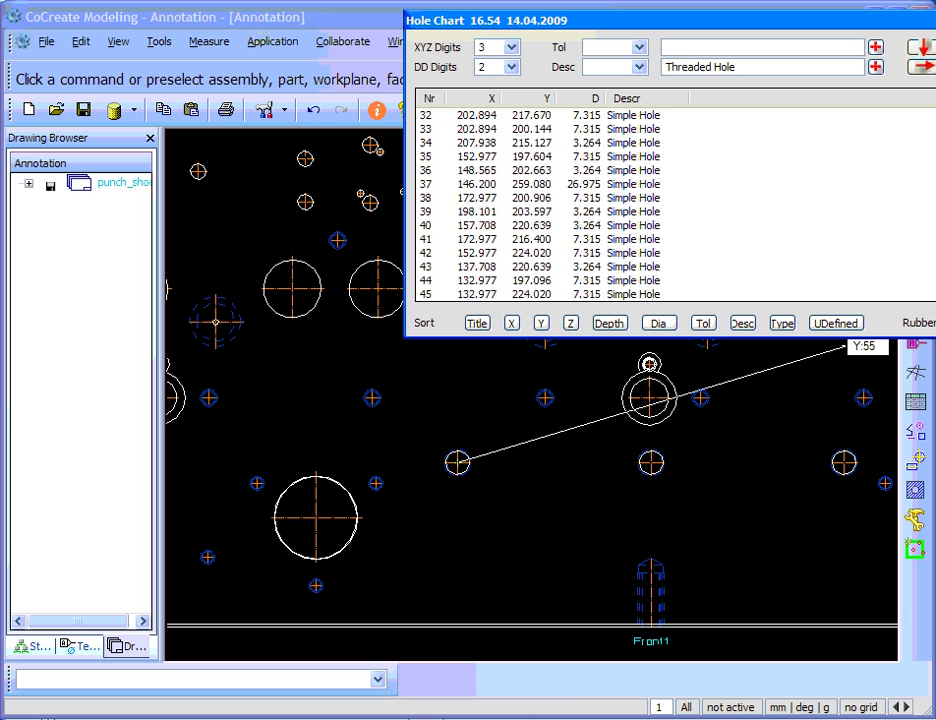
{"action": "scroll", "coordinate": [694, 182], "scroll_direction": "up", "scroll_amount": 1}
- Check the simple hole entries from hole 11 down to the last hole, 59, then close the list
{"action": "left_click", "coordinate": [645, 172]}
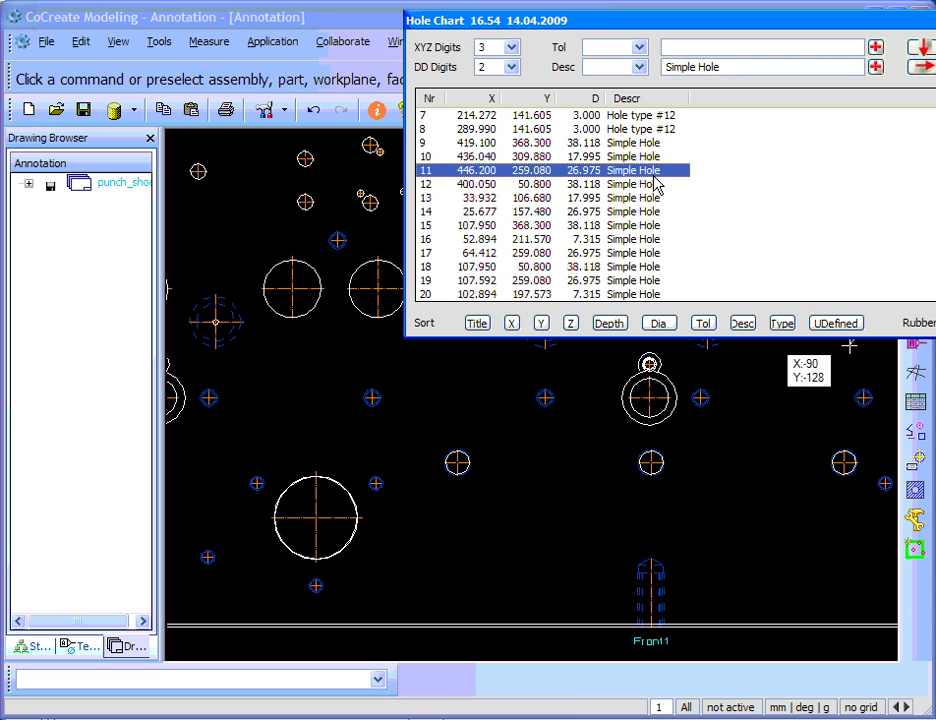
{"action": "key", "text": "Down"}
{"action": "key", "text": "Down"}
{"action": "key", "text": "Down"}
{"action": "key", "text": "Down"}
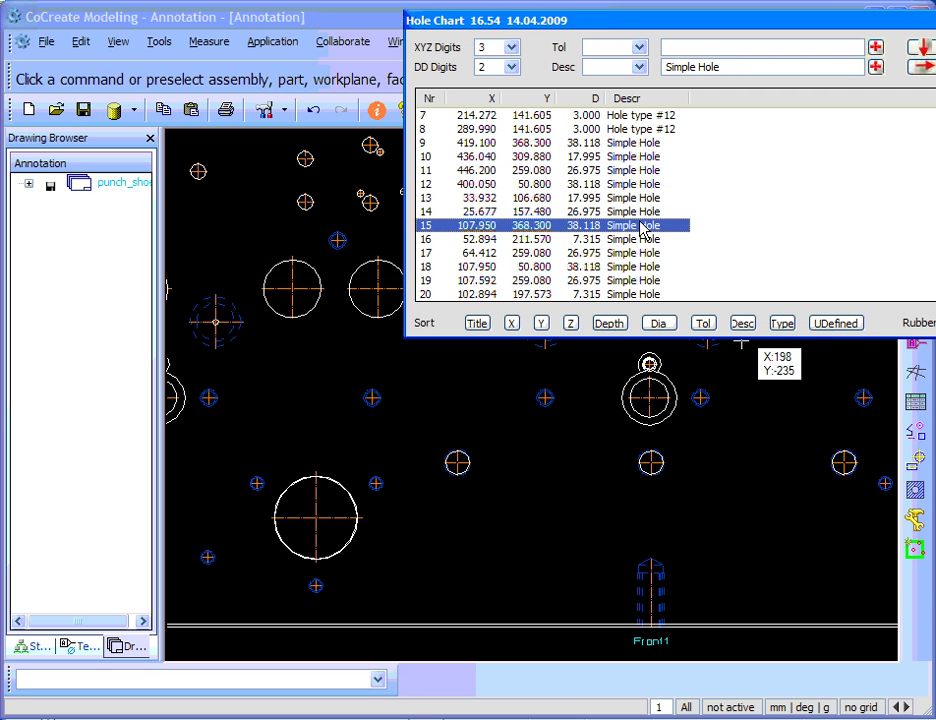
{"action": "key", "text": "Down"}
{"action": "key", "text": "Down"}
{"action": "key", "text": "Down"}
{"action": "key", "text": "Down"}
{"action": "key", "text": "Down"}
{"action": "key", "text": "Up"}
{"action": "key", "text": "Up"}
{"action": "key", "text": "Up"}
{"action": "key", "text": "Up"}
{"action": "key", "text": "Up"}
{"action": "key", "text": "Up"}
{"action": "key", "text": "Up"}
{"action": "key", "text": "Up"}
{"action": "key", "text": "Up"}
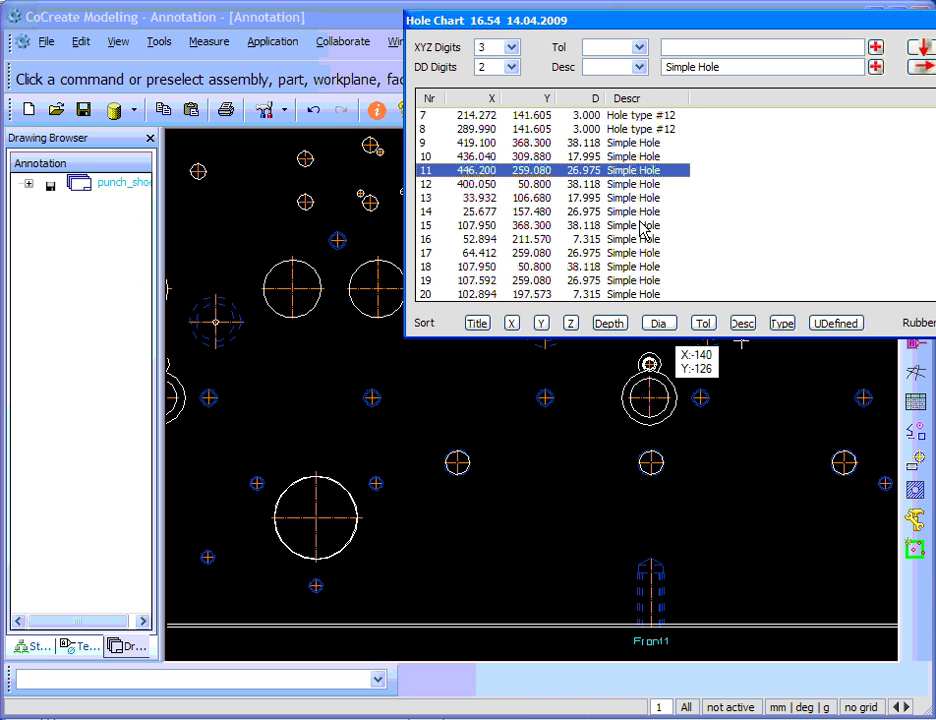
{"action": "key", "text": "Up"}
{"action": "key", "text": "Up"}
{"action": "key", "text": "Up"}
{"action": "key", "text": "Up"}
{"action": "key", "text": "Up"}
{"action": "key", "text": "Up"}
{"action": "key", "text": "Up"}
{"action": "key", "text": "Up"}
{"action": "key", "text": "Up"}
{"action": "key", "text": "Up"}
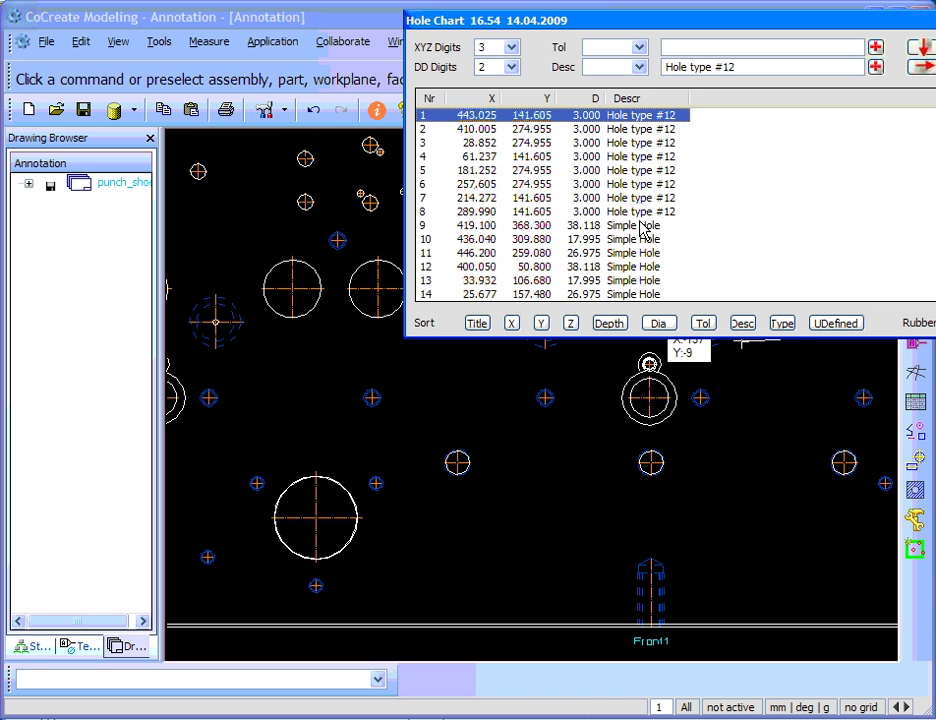
{"action": "key", "text": "Down"}
{"action": "key", "text": "Down"}
{"action": "key", "text": "Down"}
{"action": "key", "text": "Down"}
{"action": "key", "text": "Down"}
{"action": "key", "text": "Down"}
{"action": "key", "text": "Down"}
{"action": "key", "text": "Down"}
{"action": "key", "text": "Down"}
{"action": "key", "text": "Down"}
{"action": "key", "text": "Down"}
{"action": "key", "text": "Down"}
{"action": "key", "text": "Down"}
{"action": "key", "text": "Down"}
{"action": "key", "text": "Down"}
{"action": "key", "text": "Down"}
{"action": "key", "text": "Down"}
{"action": "key", "text": "Down"}
{"action": "key", "text": "Down"}
{"action": "key", "text": "Down"}
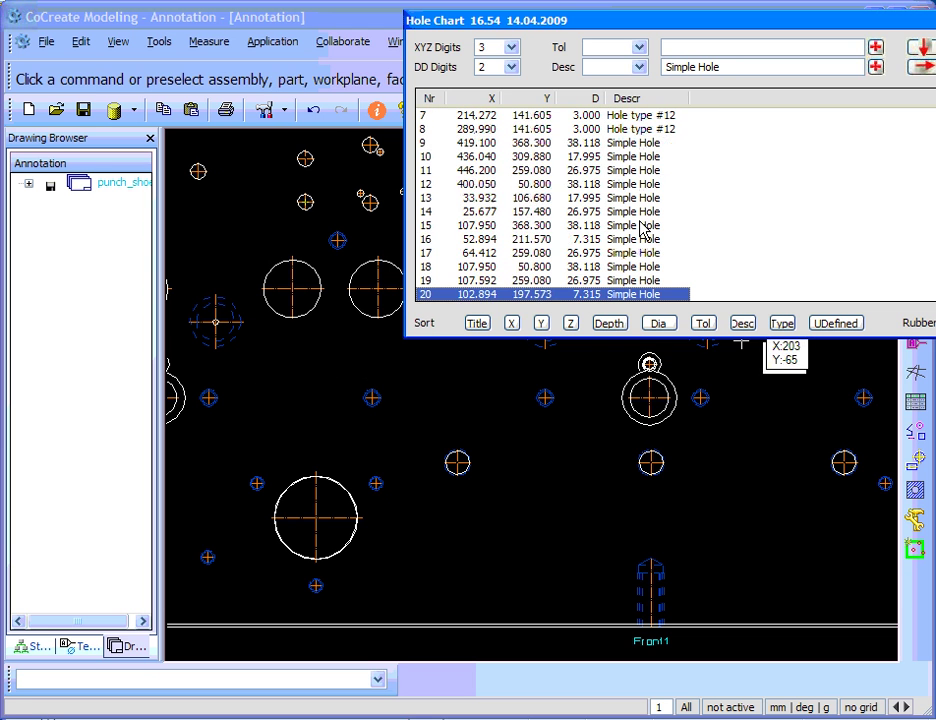
{"action": "key", "text": "Down"}
{"action": "key", "text": "Down"}
{"action": "key", "text": "Down"}
{"action": "key", "text": "Down"}
{"action": "key", "text": "Down"}
{"action": "key", "text": "Down"}
{"action": "key", "text": "Down"}
{"action": "key", "text": "Down"}
{"action": "key", "text": "Down"}
{"action": "key", "text": "Down"}
{"action": "key", "text": "Down"}
{"action": "key", "text": "Down"}
{"action": "key", "text": "Down"}
{"action": "key", "text": "Down"}
{"action": "key", "text": "Down"}
{"action": "key", "text": "Down"}
{"action": "key", "text": "Down"}
{"action": "key", "text": "Down"}
{"action": "key", "text": "Down"}
{"action": "key", "text": "Down"}
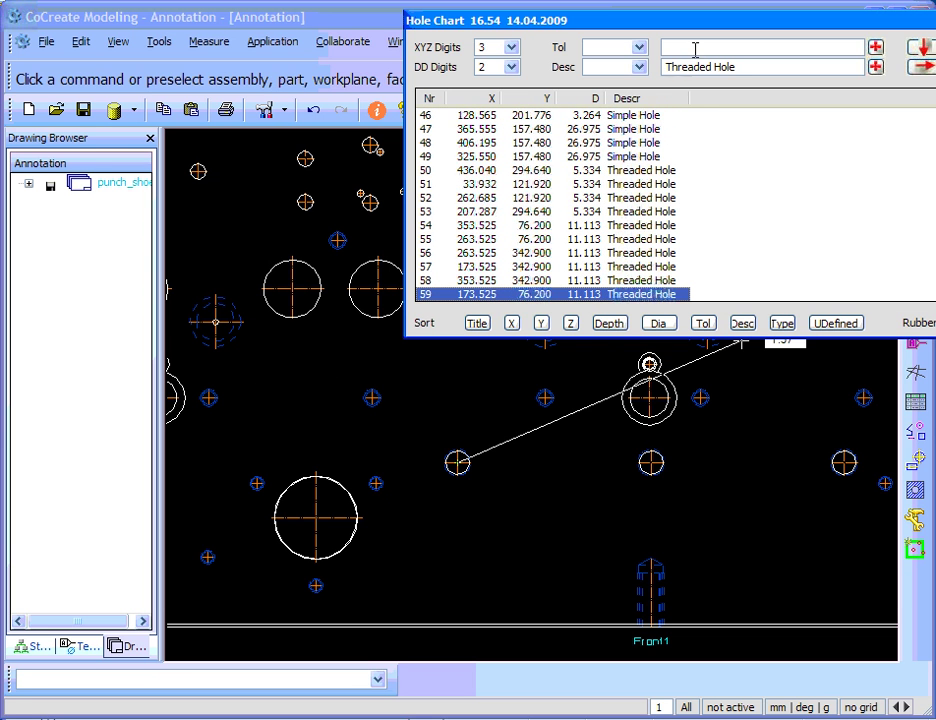
{"action": "key", "text": "Escape"}
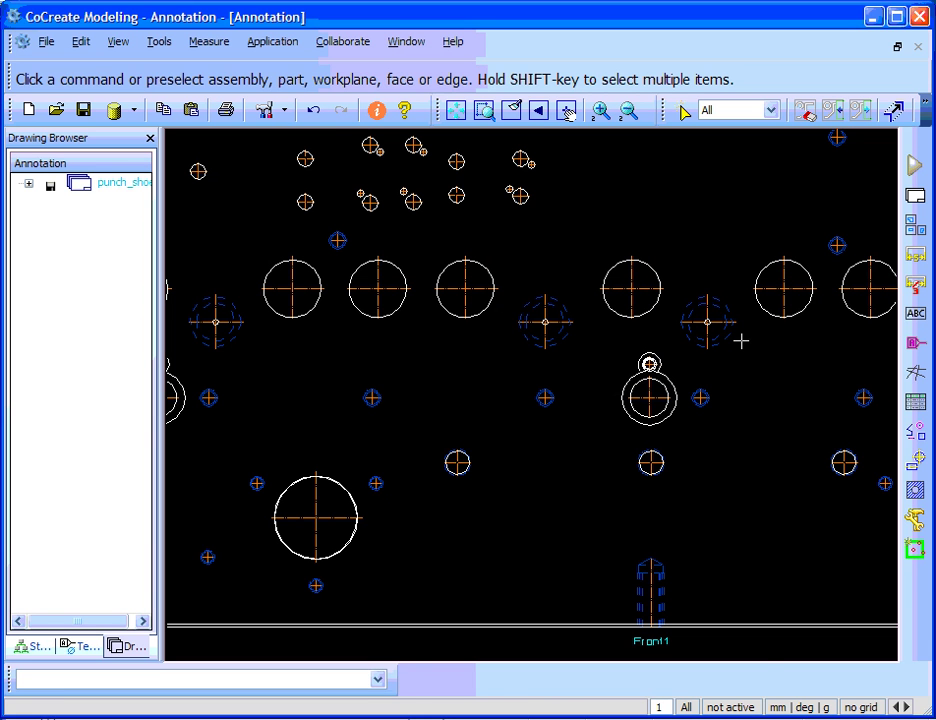
- Use Pos Numbers Create with Put All on the Front1 view to number all holes
{"action": "left_click", "coordinate": [913, 549]}
{"action": "left_click", "coordinate": [814, 390]}
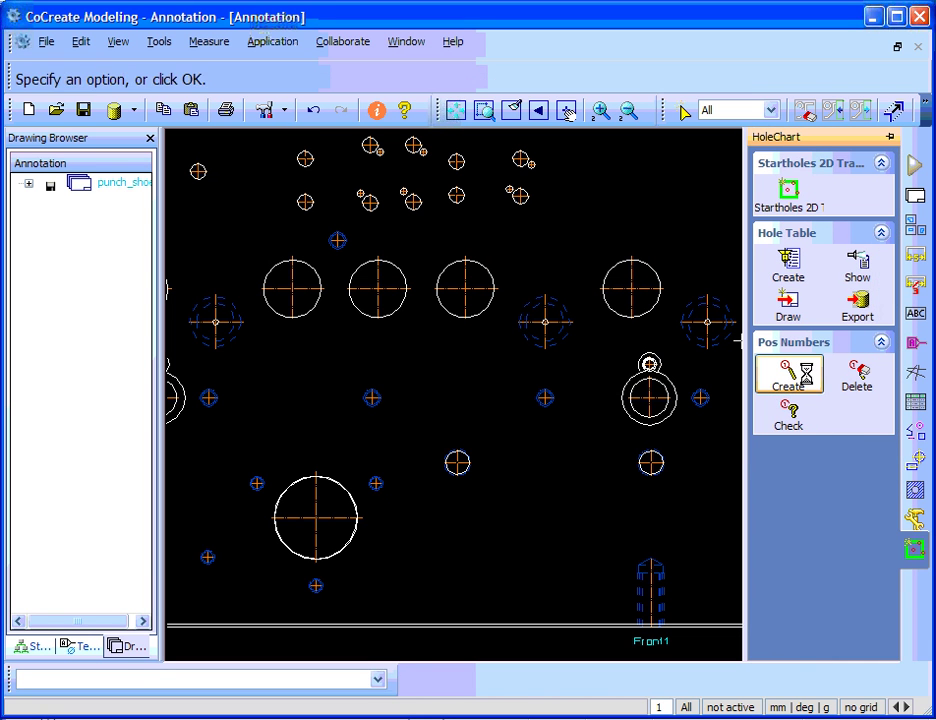
{"action": "left_click", "coordinate": [475, 322]}
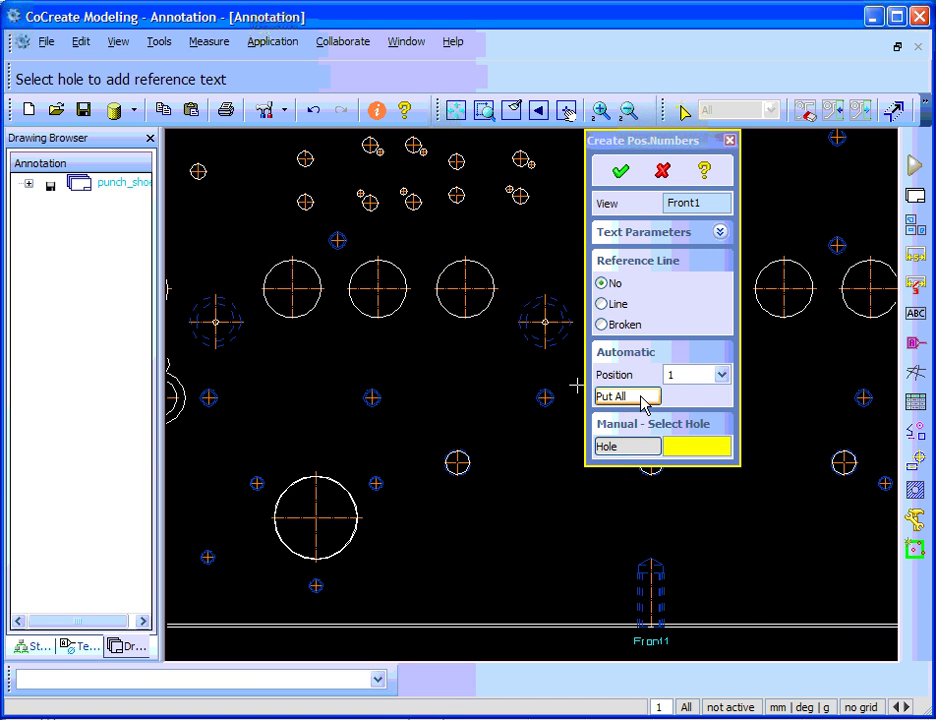
{"action": "left_click", "coordinate": [641, 398]}
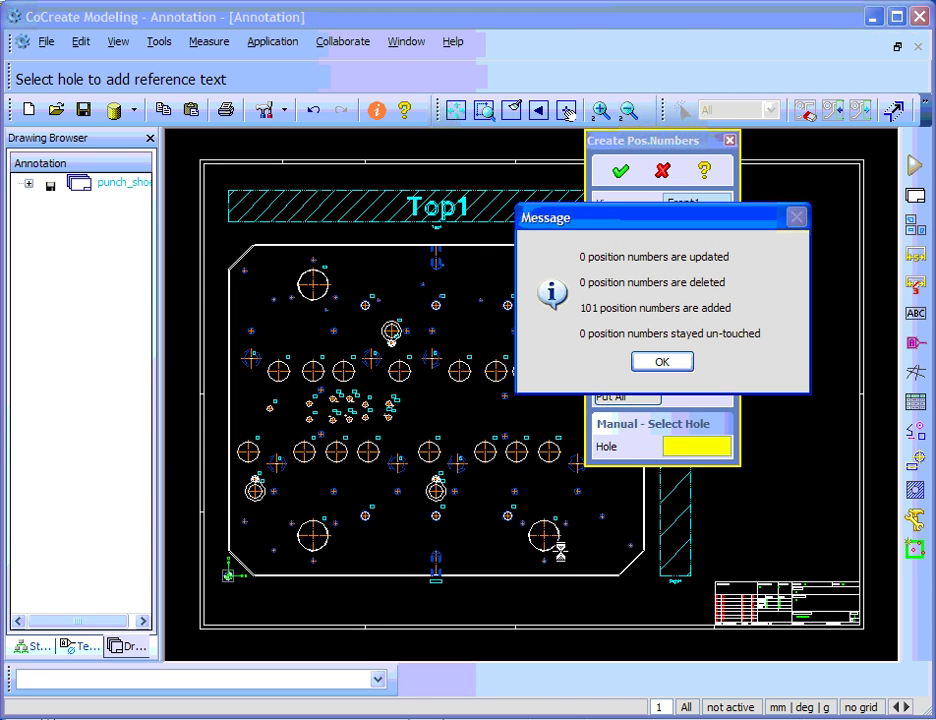
- Dismiss the numbering report, clear and close the Output list, and confirm Create Pos.Numbers
{"action": "left_click", "coordinate": [662, 364]}
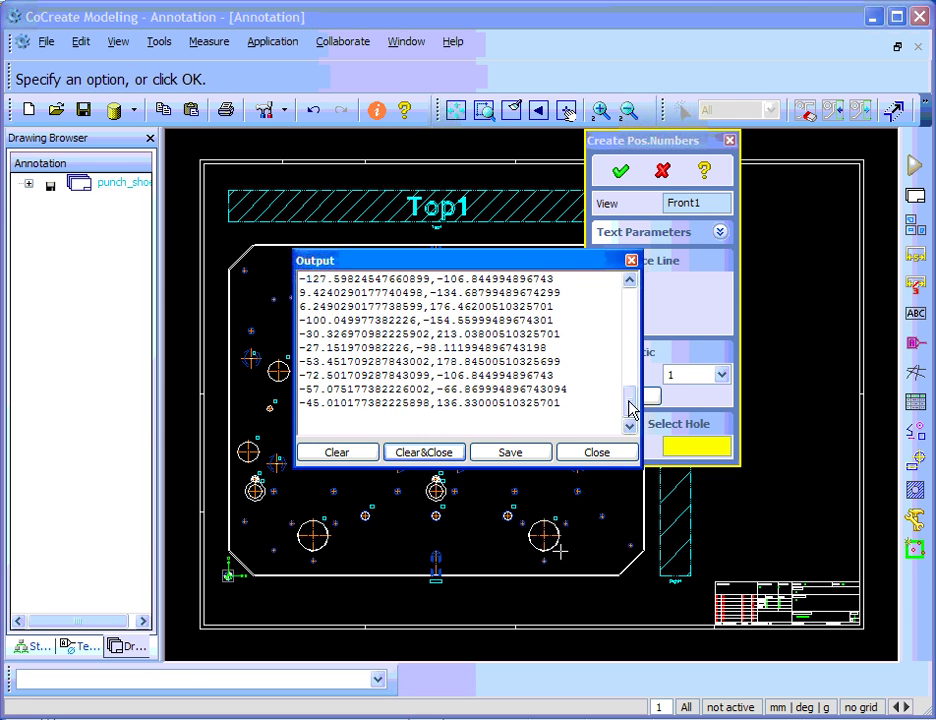
{"action": "left_click_drag", "start_coordinate": [628, 403], "coordinate": [632, 284]}
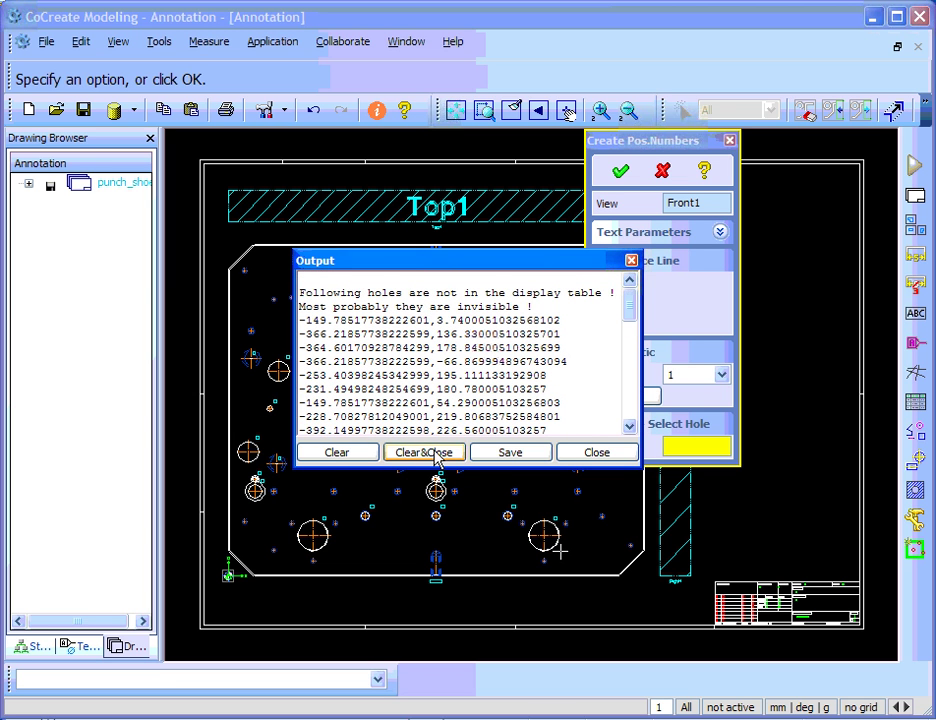
{"action": "left_click", "coordinate": [428, 454]}
{"action": "left_click", "coordinate": [620, 176]}
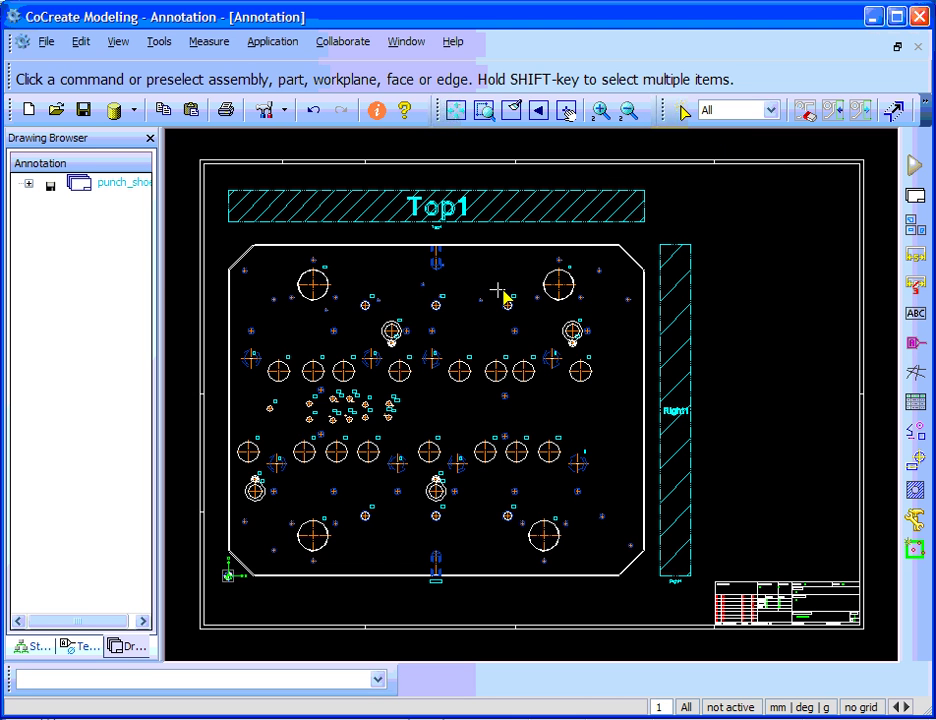
{"action": "middle_click_drag", "start_coordinate": [505, 294], "coordinate": [648, 268]}
{"action": "scroll", "coordinate": [648, 268], "scroll_direction": "up", "scroll_amount": 6}
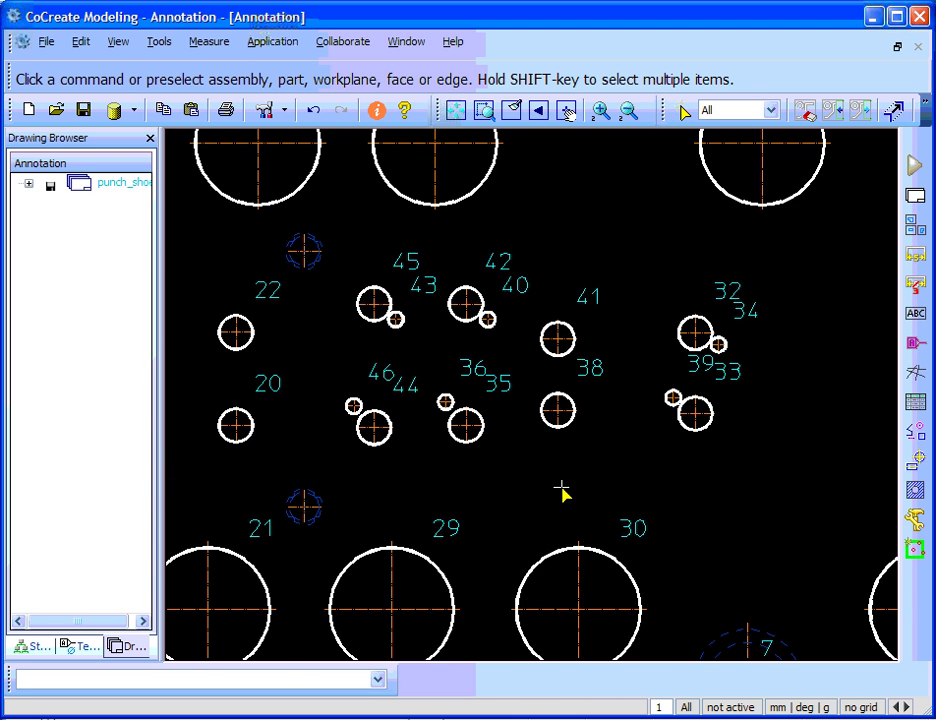
{"action": "mouse_move", "coordinate": [575, 527]}
{"action": "middle_mouse_down"}
{"action": "mouse_move", "coordinate": [503, 510]}
{"action": "mouse_move", "coordinate": [491, 541]}
{"action": "mouse_move", "coordinate": [420, 549]}
{"action": "mouse_move", "coordinate": [449, 485]}
{"action": "mouse_move", "coordinate": [526, 476]}
{"action": "mouse_move", "coordinate": [535, 485]}
{"action": "mouse_move", "coordinate": [520, 485]}
{"action": "middle_mouse_up"}
{"action": "middle_click_drag", "start_coordinate": [625, 466], "coordinate": [681, 313]}
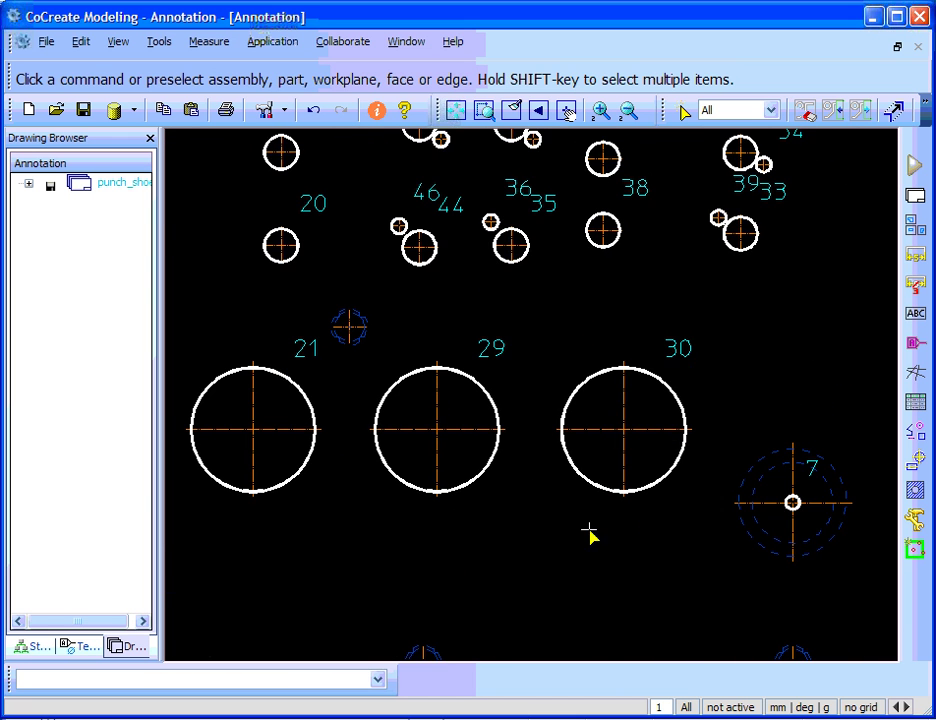
{"action": "mouse_move", "coordinate": [526, 552]}
{"action": "middle_mouse_down"}
{"action": "mouse_move", "coordinate": [530, 519]}
{"action": "mouse_move", "coordinate": [497, 521]}
{"action": "middle_mouse_up"}
{"action": "middle_click_drag", "start_coordinate": [566, 517], "coordinate": [574, 478]}
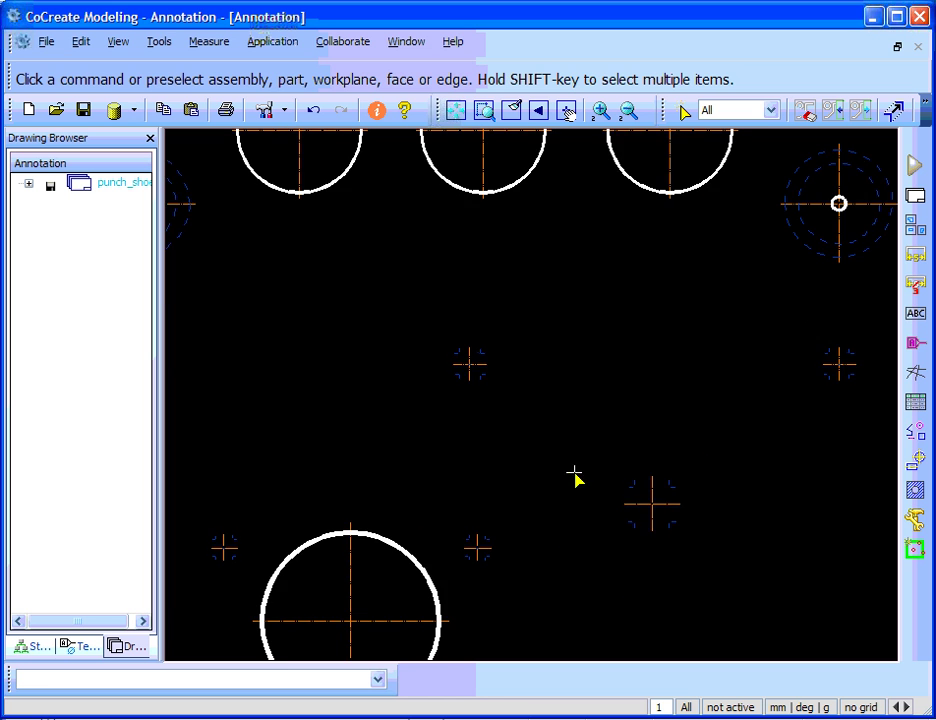
{"action": "middle_click_drag", "start_coordinate": [471, 510], "coordinate": [584, 323]}
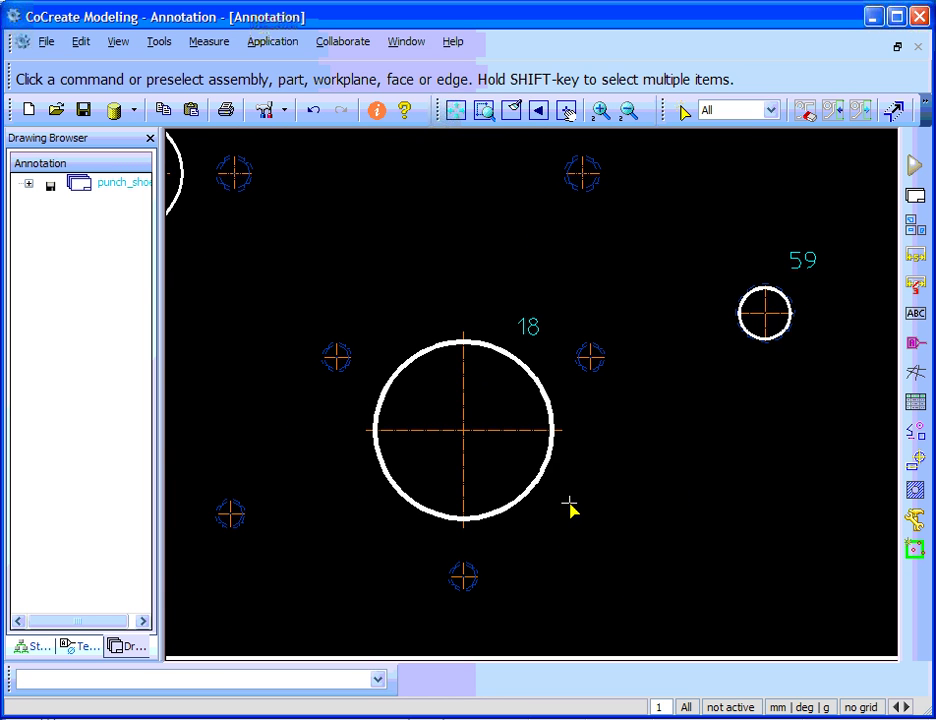
{"action": "middle_click_drag", "start_coordinate": [568, 505], "coordinate": [664, 430]}
{"action": "mouse_move", "coordinate": [443, 483]}
{"action": "middle_mouse_down"}
{"action": "mouse_move", "coordinate": [537, 468]}
{"action": "mouse_move", "coordinate": [563, 523]}
{"action": "mouse_move", "coordinate": [560, 606]}
{"action": "middle_mouse_up"}
{"action": "middle_click_drag", "start_coordinate": [566, 410], "coordinate": [576, 547]}
{"action": "middle_click_drag", "start_coordinate": [600, 330], "coordinate": [610, 355]}
{"action": "mouse_move", "coordinate": [615, 190]}
{"action": "middle_mouse_down"}
{"action": "mouse_move", "coordinate": [627, 404]}
{"action": "mouse_move", "coordinate": [541, 551]}
{"action": "middle_mouse_up"}
{"action": "middle_click_drag", "start_coordinate": [601, 417], "coordinate": [474, 497]}
{"action": "mouse_move", "coordinate": [406, 277]}
{"action": "middle_mouse_down"}
{"action": "mouse_move", "coordinate": [526, 497]}
{"action": "mouse_move", "coordinate": [479, 512]}
{"action": "middle_mouse_up"}
{"action": "mouse_move", "coordinate": [644, 368]}
{"action": "middle_mouse_down"}
{"action": "mouse_move", "coordinate": [679, 483]}
{"action": "mouse_move", "coordinate": [752, 451]}
{"action": "mouse_move", "coordinate": [588, 408]}
{"action": "middle_mouse_up"}
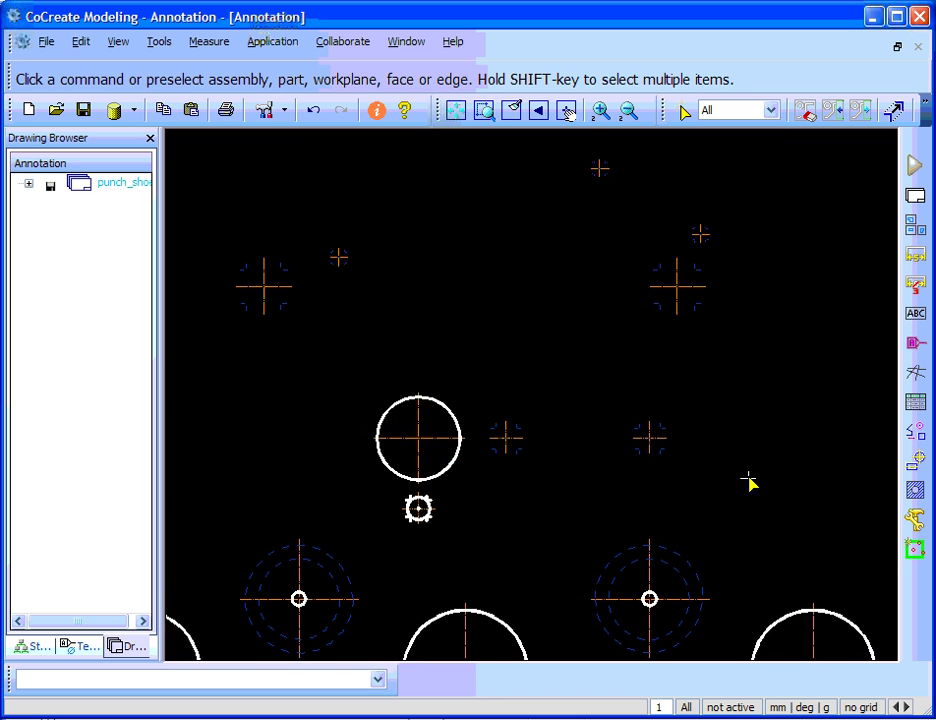
{"action": "mouse_move", "coordinate": [748, 482]}
{"action": "middle_mouse_down"}
{"action": "mouse_move", "coordinate": [727, 478]}
{"action": "mouse_move", "coordinate": [664, 397]}
{"action": "mouse_move", "coordinate": [675, 518]}
{"action": "mouse_move", "coordinate": [539, 497]}
{"action": "mouse_move", "coordinate": [648, 503]}
{"action": "mouse_move", "coordinate": [541, 503]}
{"action": "mouse_move", "coordinate": [500, 545]}
{"action": "mouse_move", "coordinate": [673, 514]}
{"action": "mouse_move", "coordinate": [673, 485]}
{"action": "mouse_move", "coordinate": [667, 522]}
{"action": "mouse_move", "coordinate": [678, 566]}
{"action": "middle_mouse_up"}
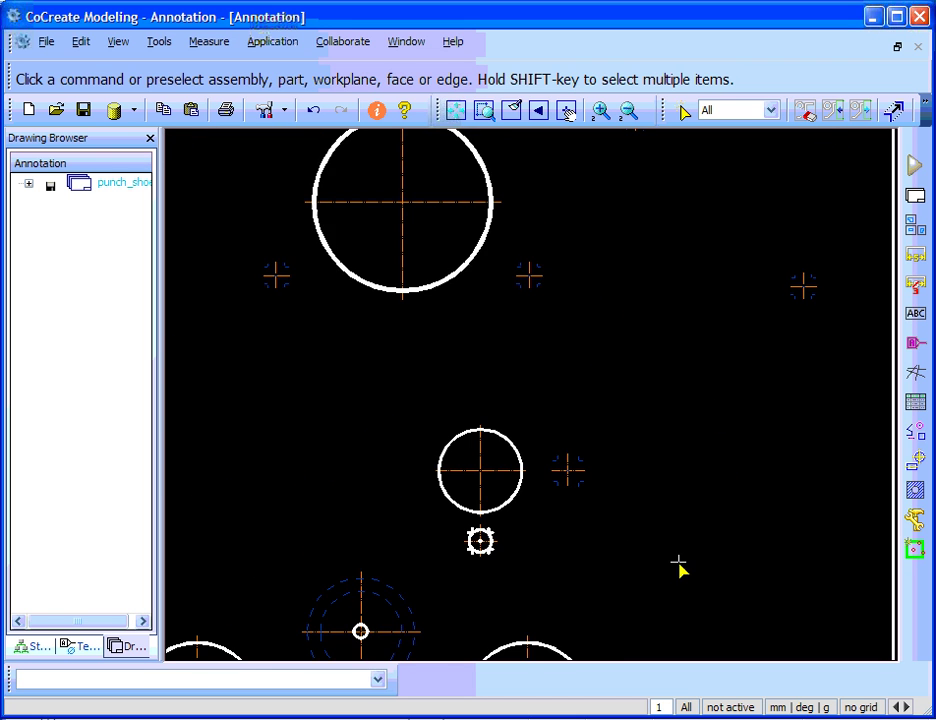
{"action": "mouse_move", "coordinate": [661, 416]}
{"action": "middle_mouse_down"}
{"action": "mouse_move", "coordinate": [648, 574]}
{"action": "mouse_move", "coordinate": [418, 466]}
{"action": "mouse_move", "coordinate": [664, 489]}
{"action": "mouse_move", "coordinate": [521, 561]}
{"action": "mouse_move", "coordinate": [602, 524]}
{"action": "mouse_move", "coordinate": [650, 359]}
{"action": "mouse_move", "coordinate": [664, 488]}
{"action": "middle_mouse_up"}
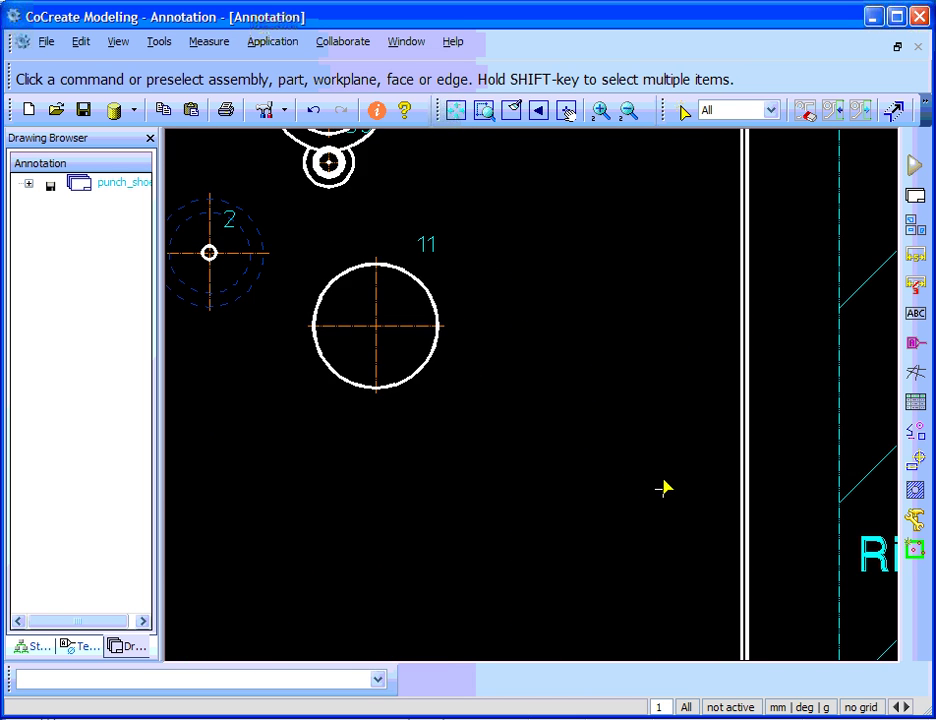
{"action": "scroll", "coordinate": [666, 358], "scroll_direction": "down", "scroll_amount": 2}
{"action": "middle_click_drag", "start_coordinate": [665, 357], "coordinate": [696, 376]}
{"action": "middle_click_drag", "start_coordinate": [654, 452], "coordinate": [698, 498]}
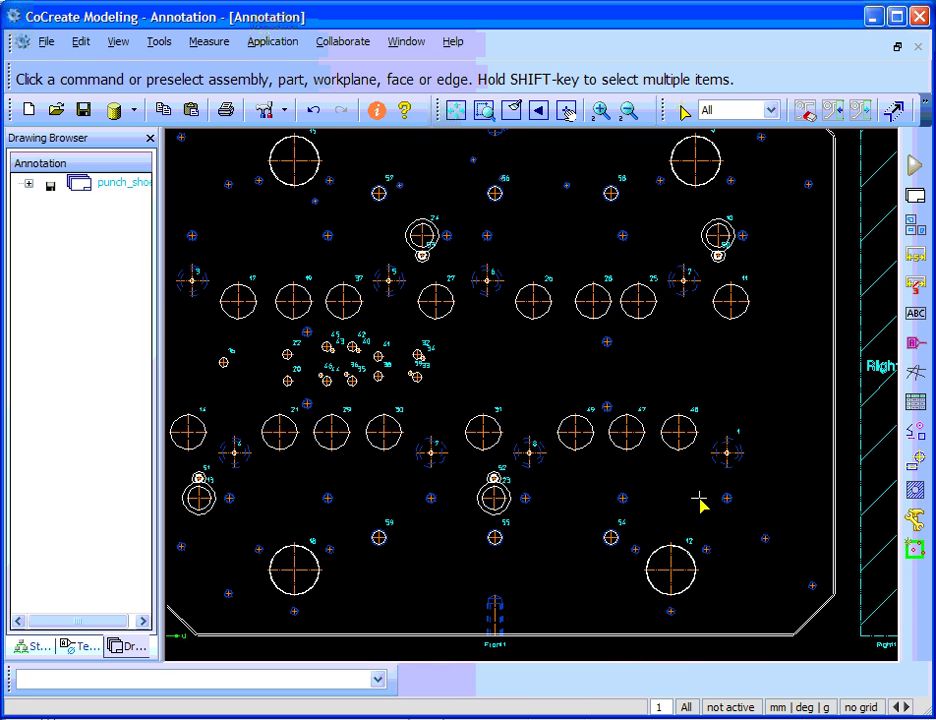